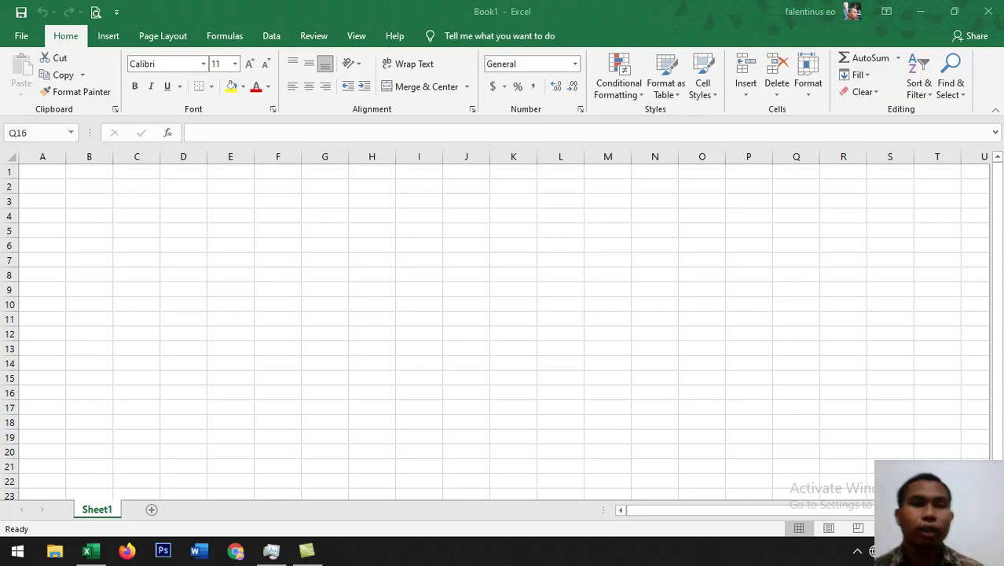
Enter the title DAFTAR NILAI in cell A1
click(34, 171)
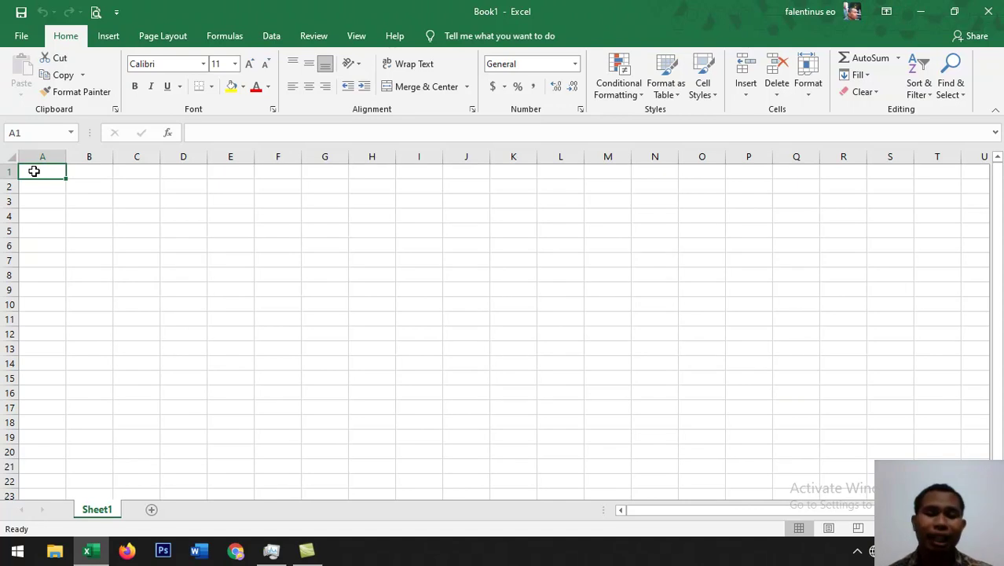
text(DAFTA)
key(BackSpace)
text(AR)
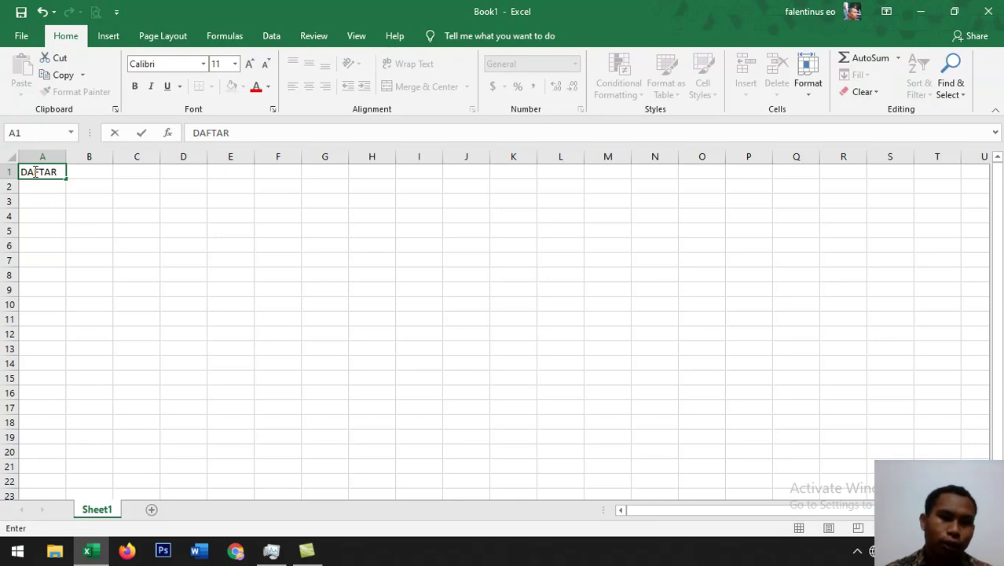
text( NILA)
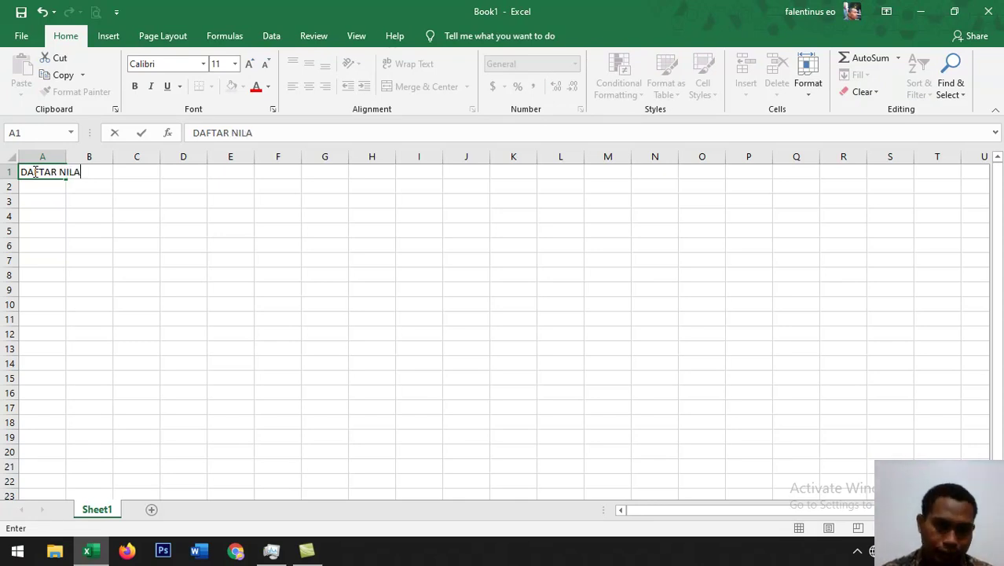
text(I)
key(Return)
Enter the column headers NO, NAMA and NILAI in cells A4 to C4
key(Return)
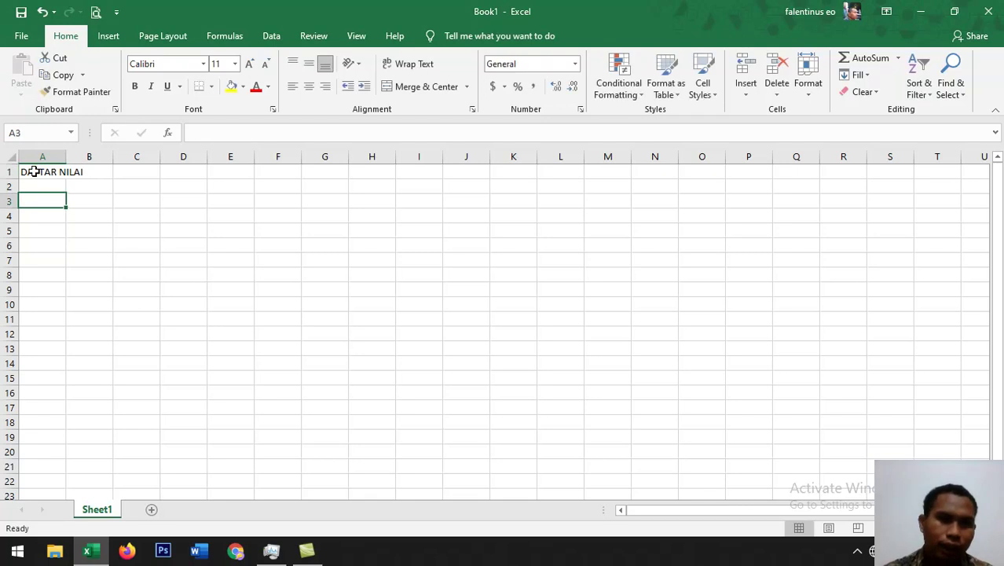
key(Return)
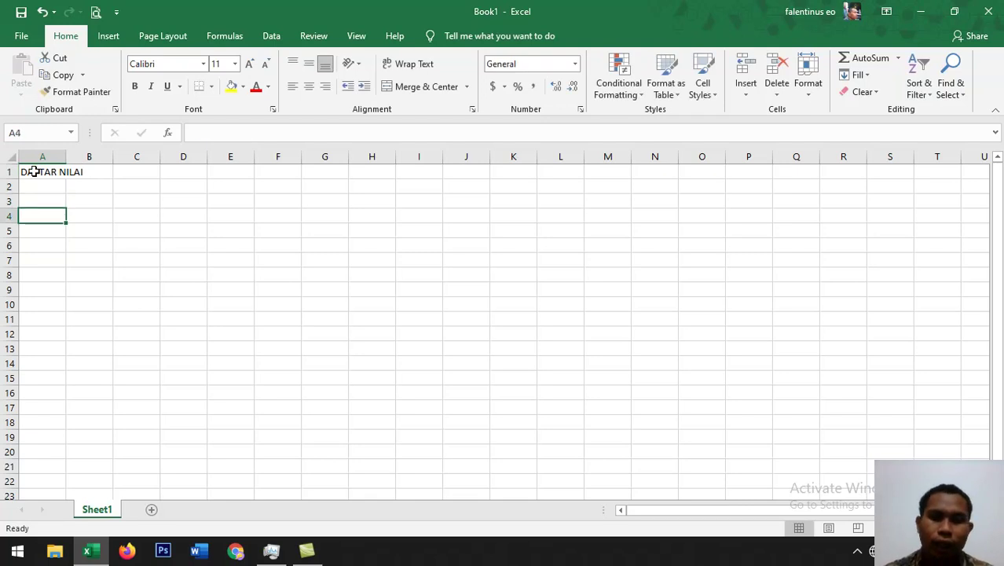
text(NO)
key(Tab)
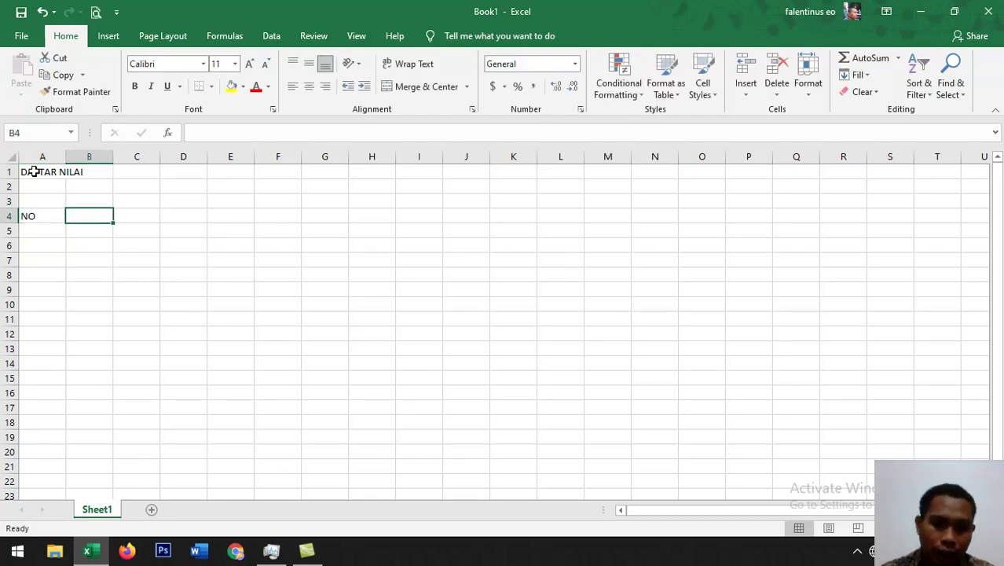
text(NAMA)
key(Tab)
text(NILAI)
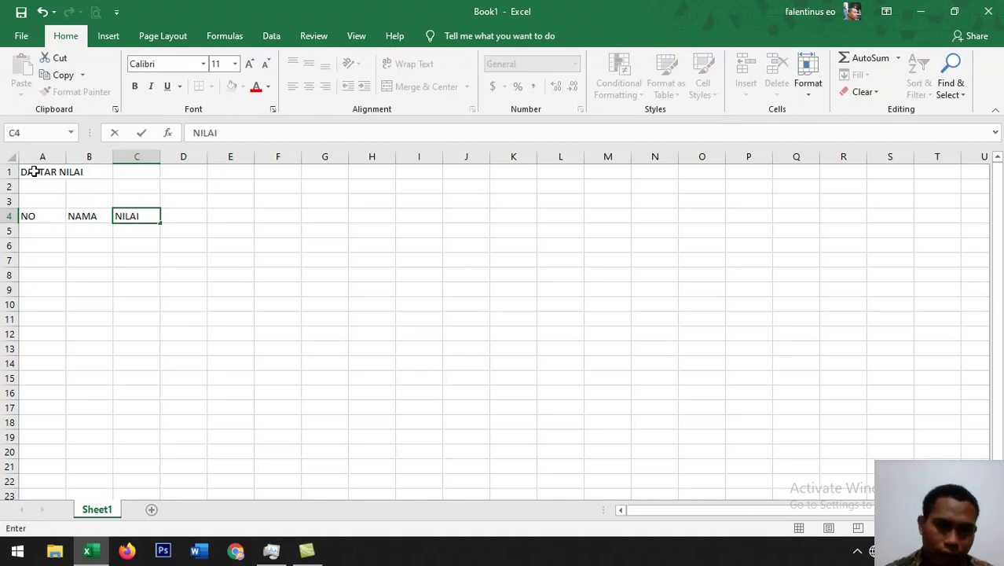
key(Return)
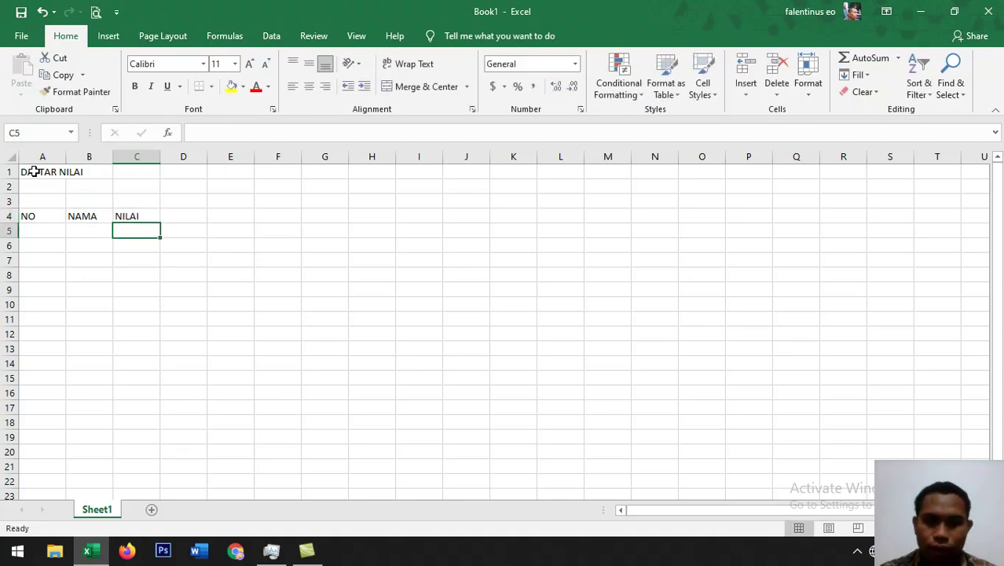
Enter the subject subheaders IPA, IPS, PKN and MAT in cells C5 to F5, starting under NILAI
text(IPA)
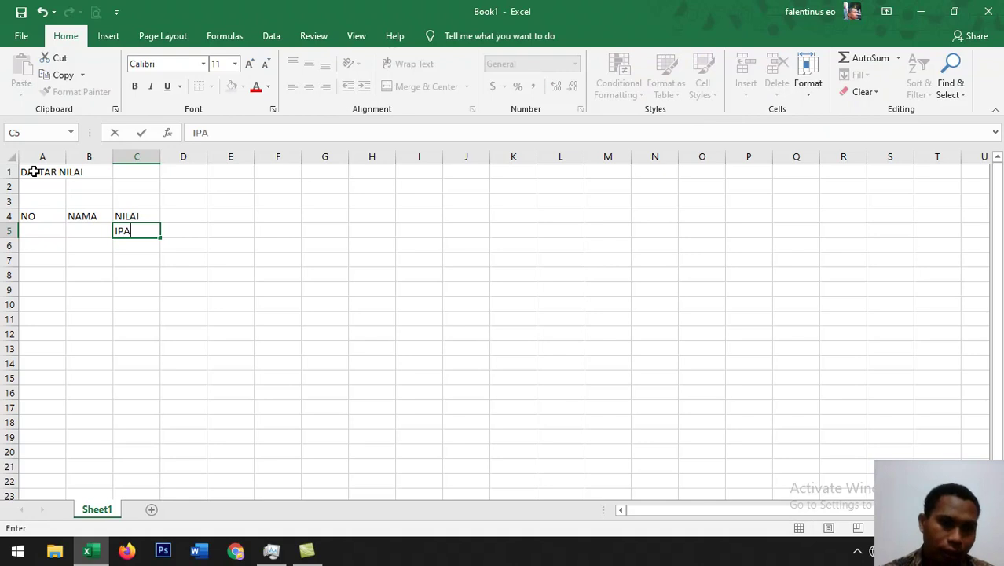
key(Tab)
text(IPS)
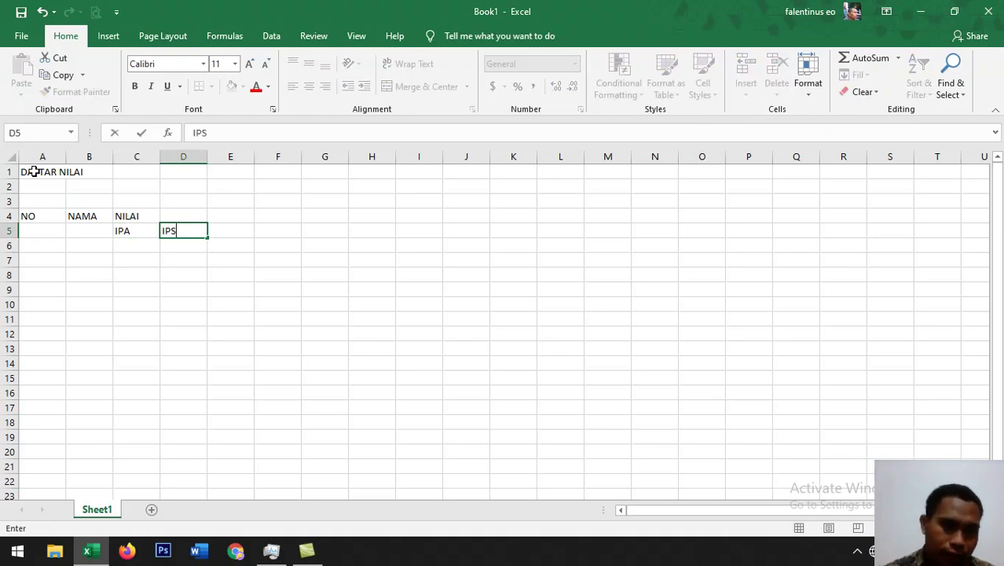
key(Tab)
text(PKN)
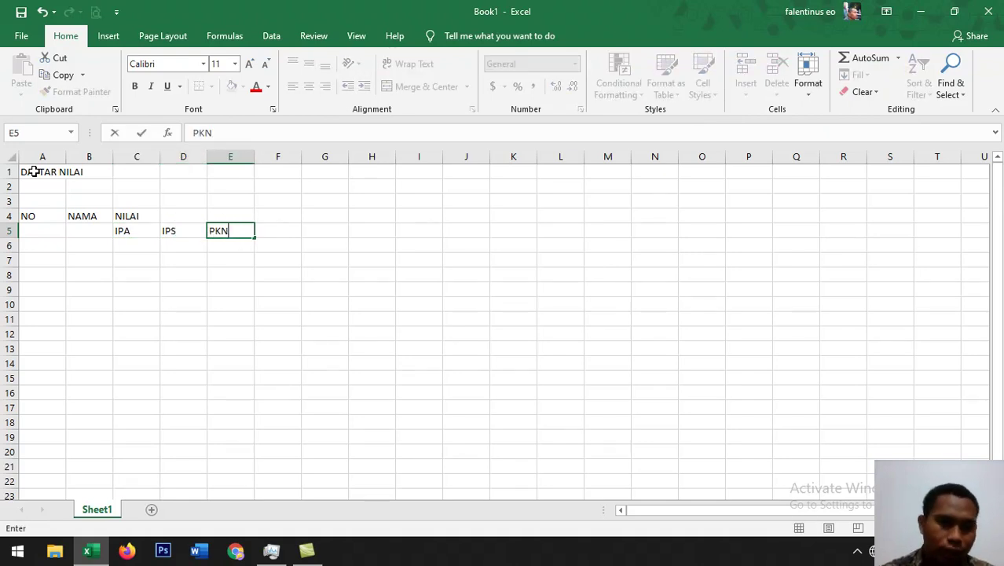
key(Tab)
text(MAT)
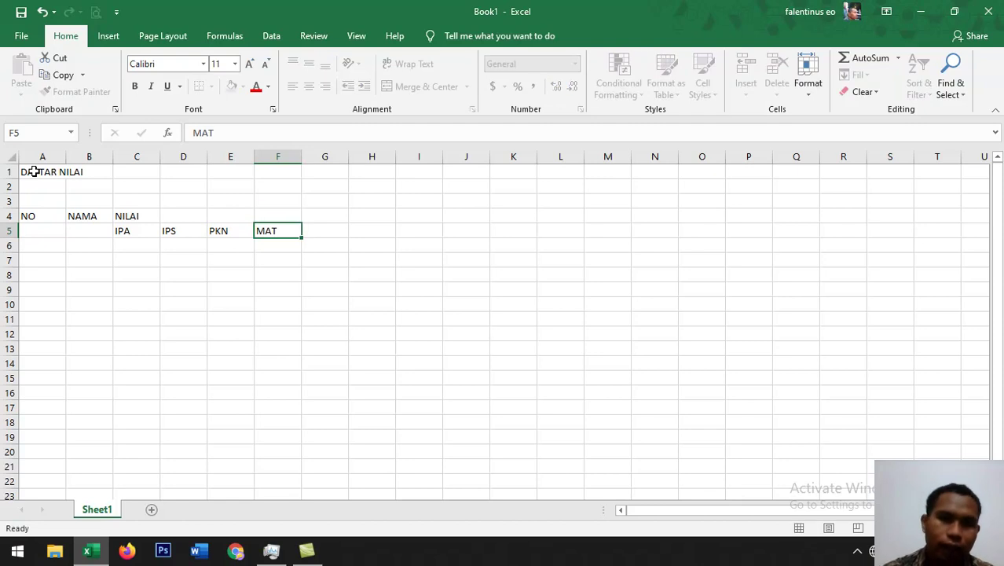
Enter the headers JML, MAX, MIN and RANGKING in cells G4 to J4
key(Up)
key(Right)
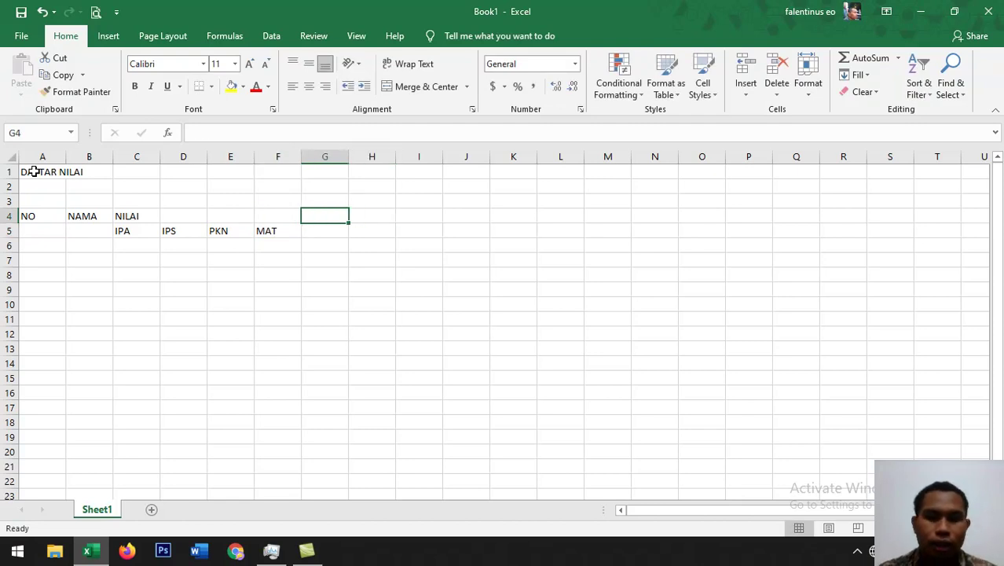
text(JML)
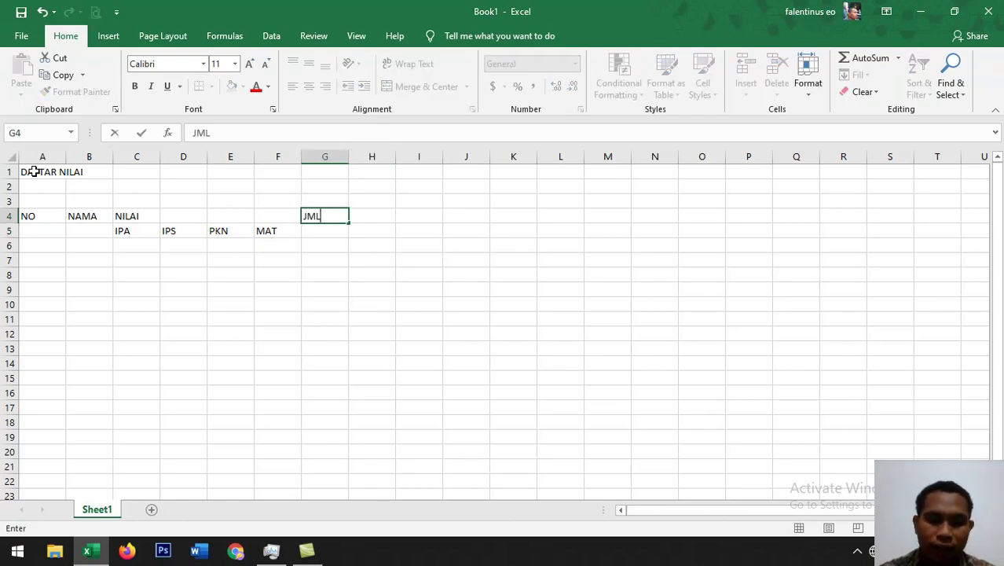
key(Tab)
text(MA)
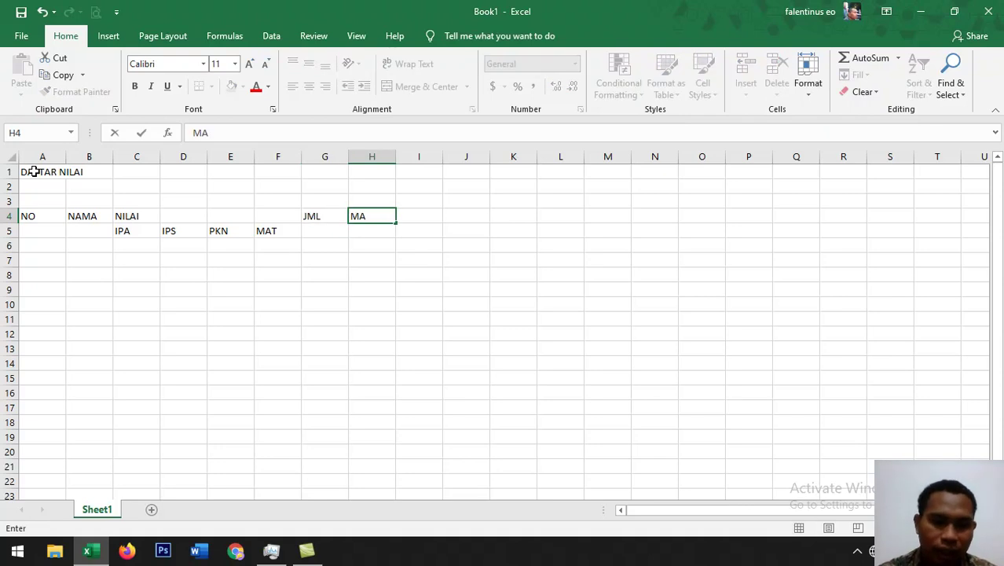
text(X)
key(Tab)
text(MIN)
key(Tab)
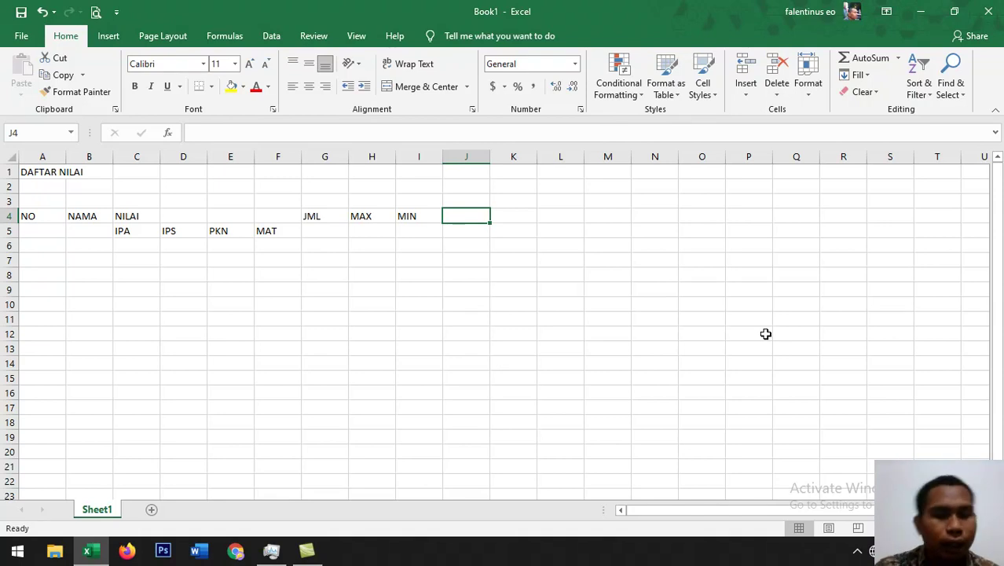
text(RAN)
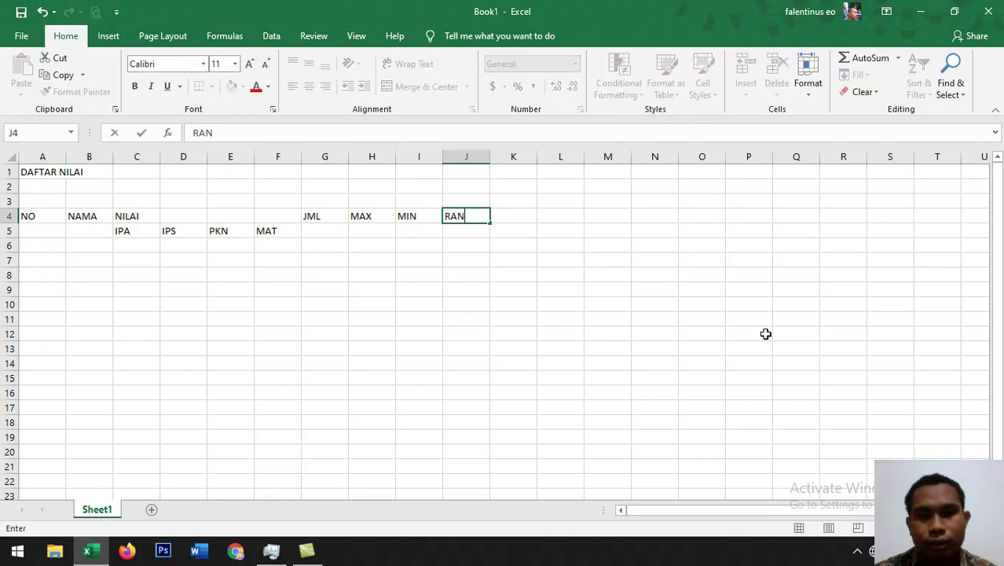
text(GKING)
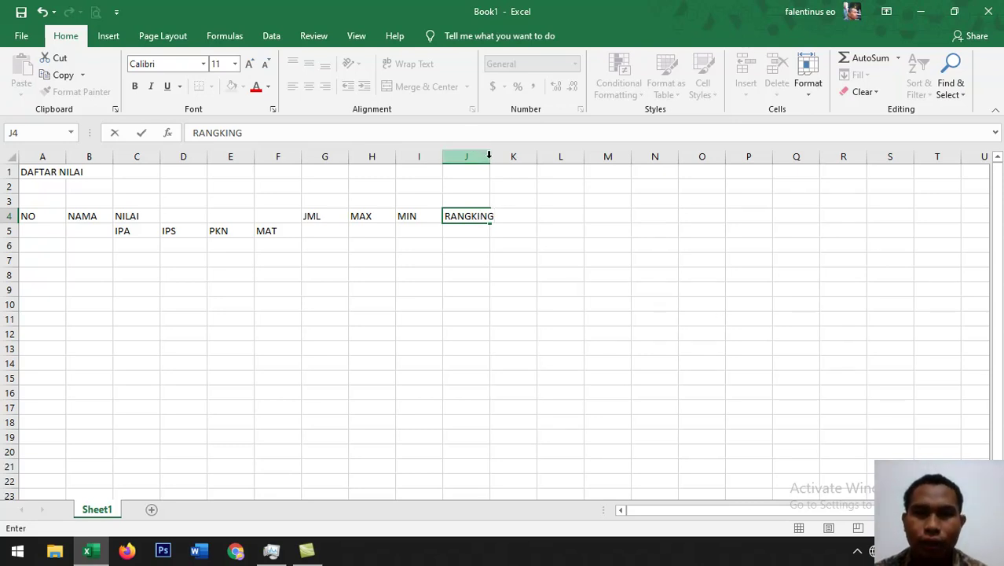
click(37, 244)
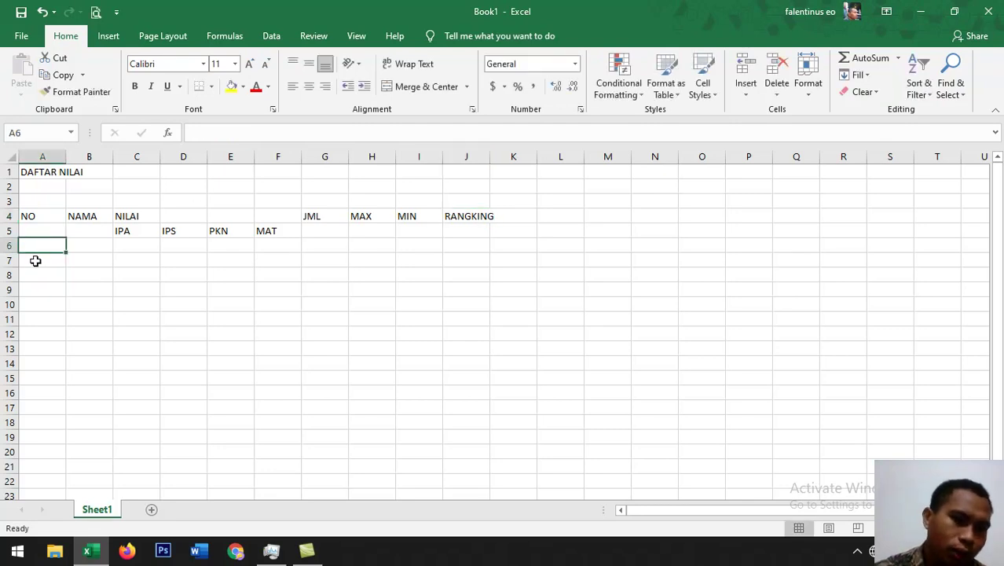
Apply All Borders to the table range A4:J10
click(34, 300)
drag(28, 213, 453, 298)
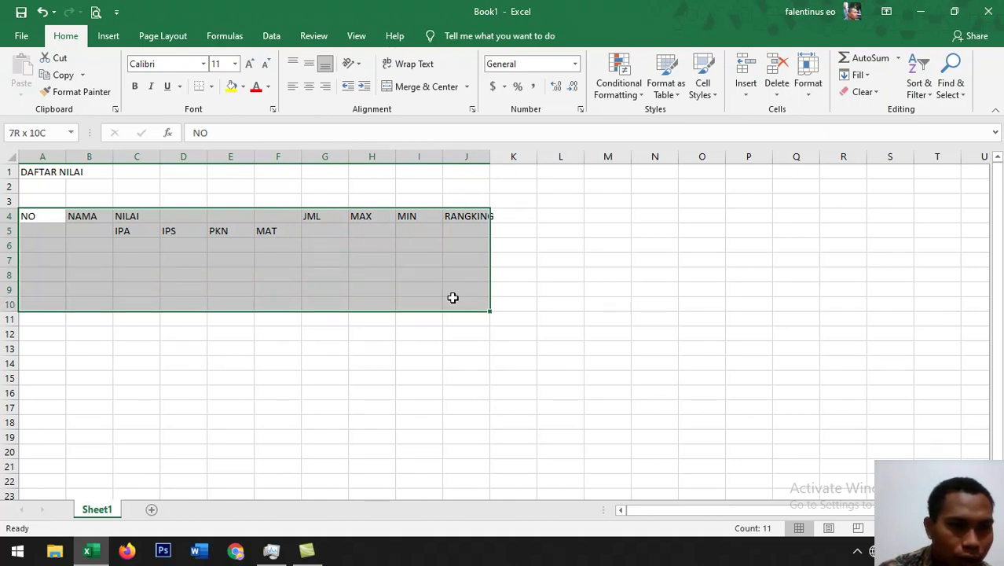
drag(452, 298, 450, 296)
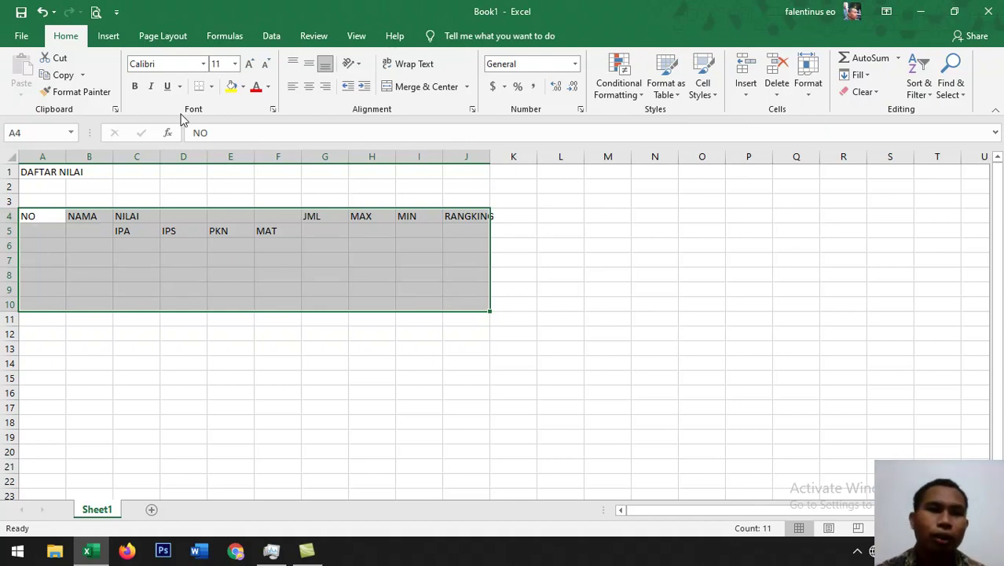
click(213, 87)
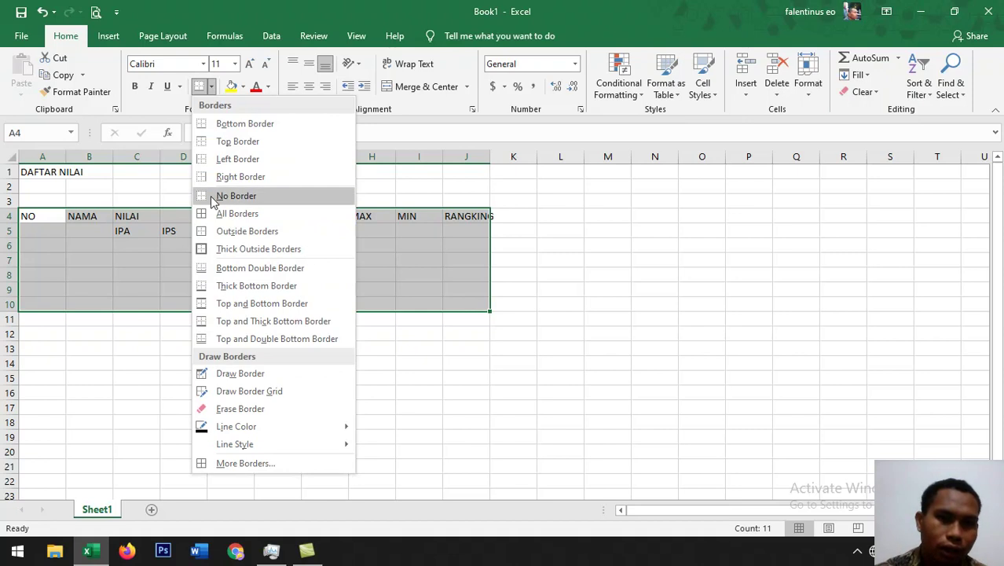
click(211, 88)
click(211, 88)
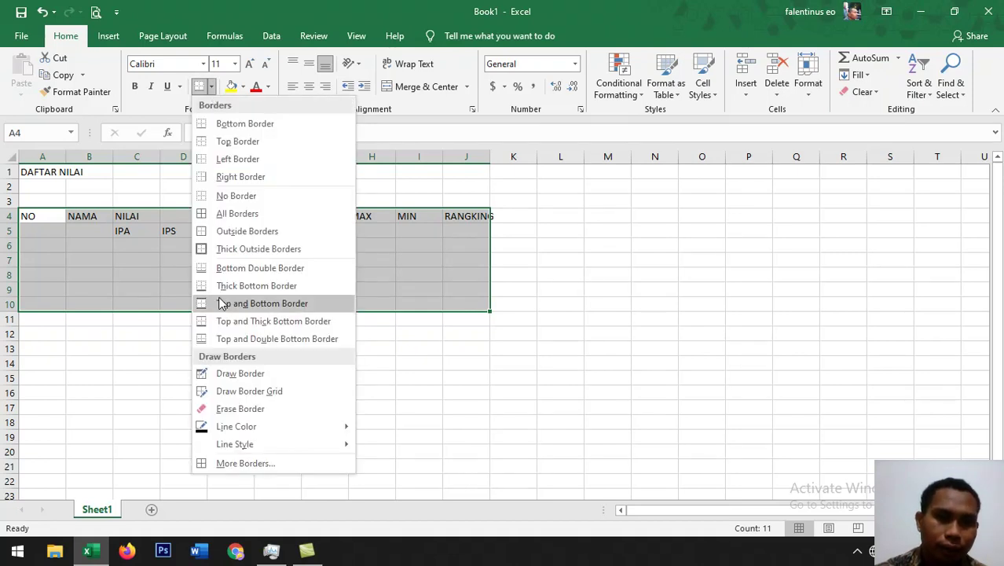
click(225, 214)
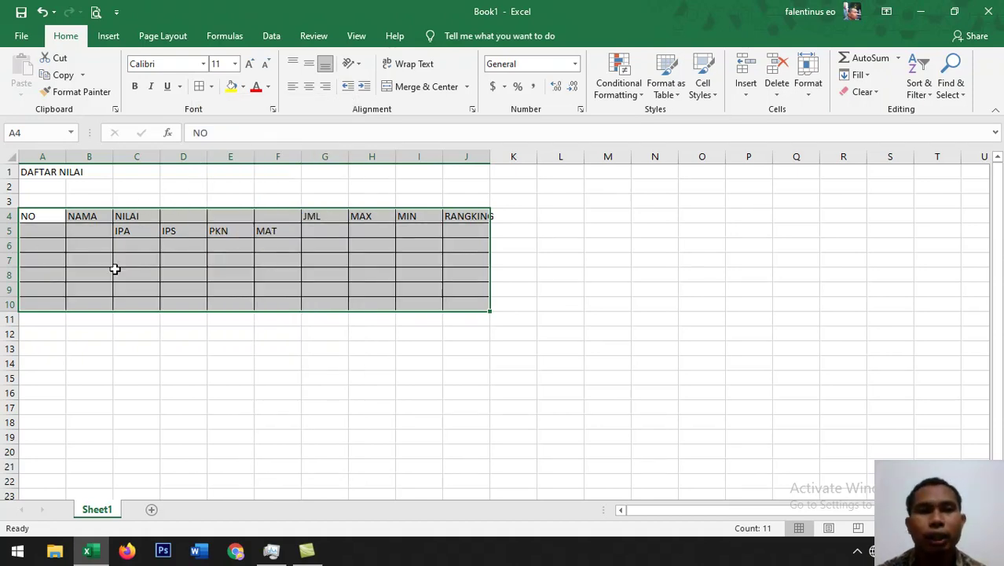
Merge and center the DAFTAR NILAI title across A1:J1 and make it bold
click(53, 260)
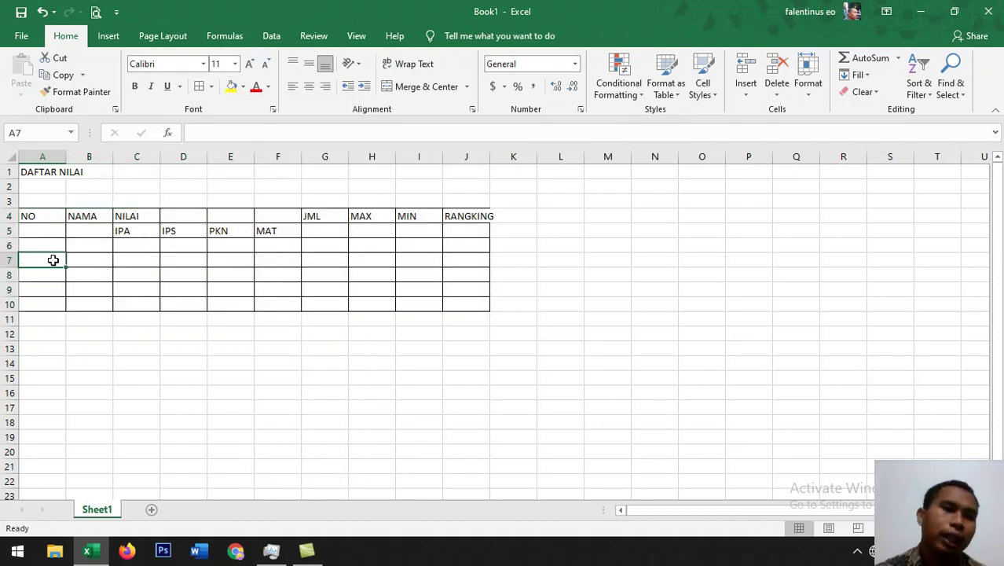
click(25, 172)
drag(24, 171, 461, 170)
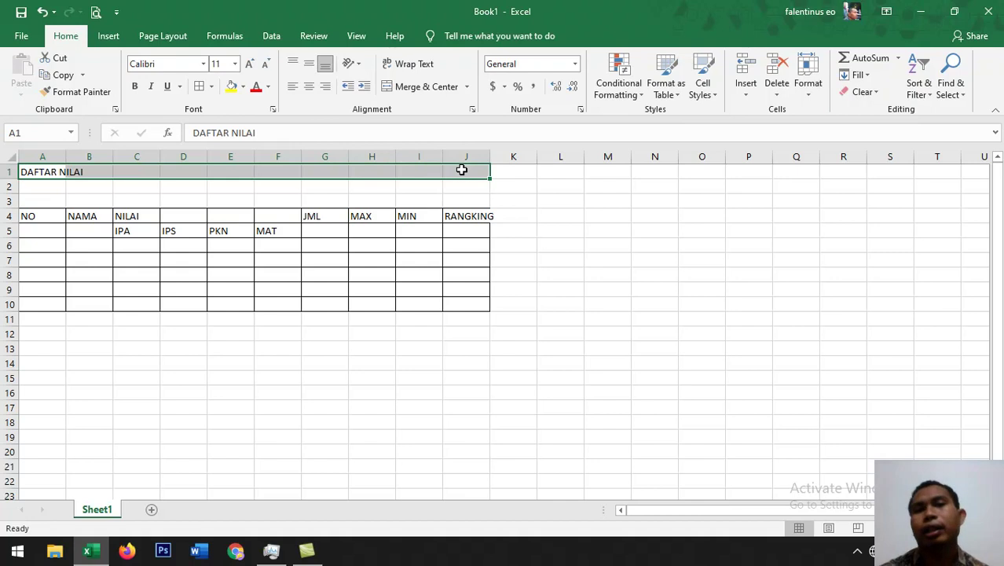
click(405, 88)
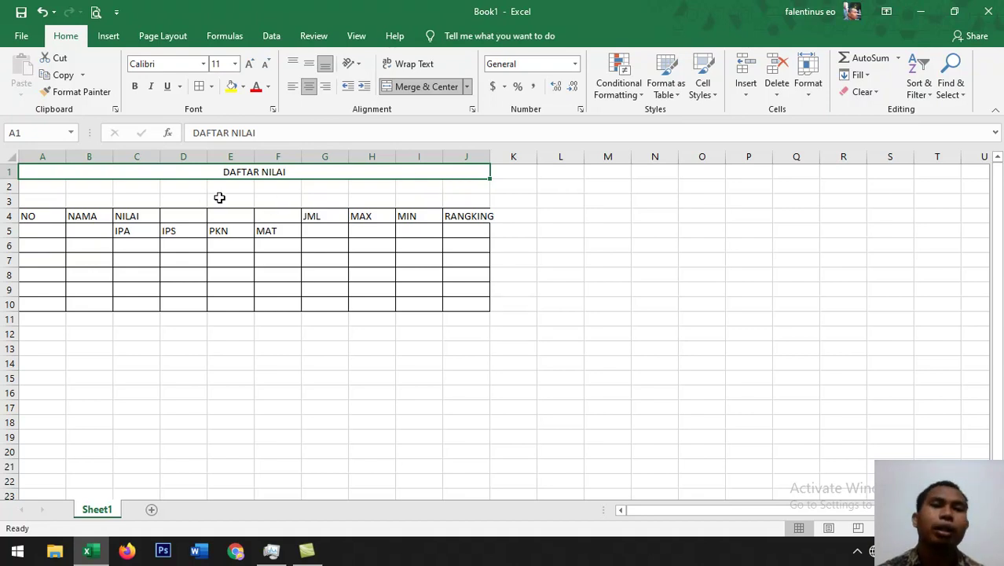
click(135, 87)
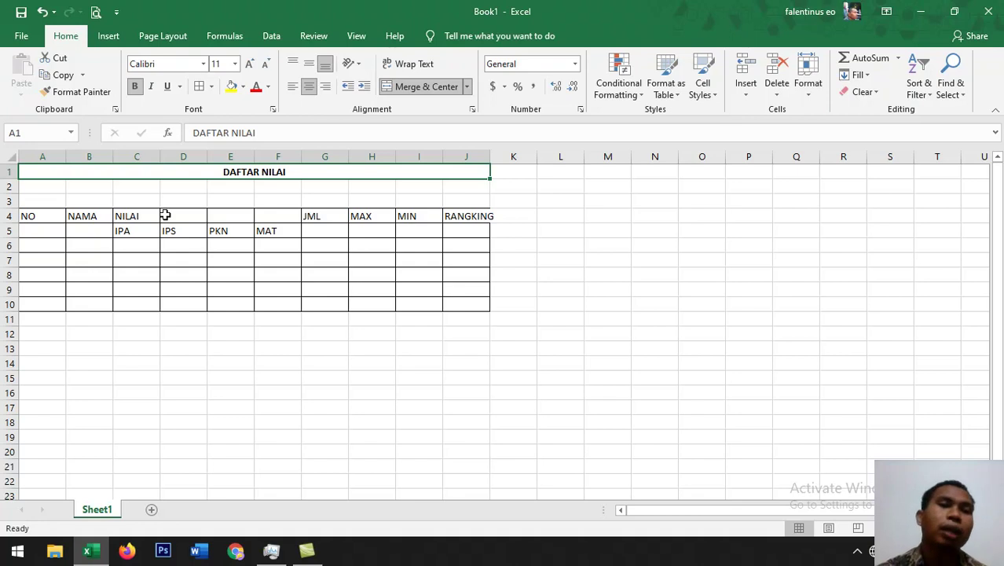
Adjust the column widths: narrow column A around NO, widen column B to about double, and widen column J to fit RANGKING
click(37, 228)
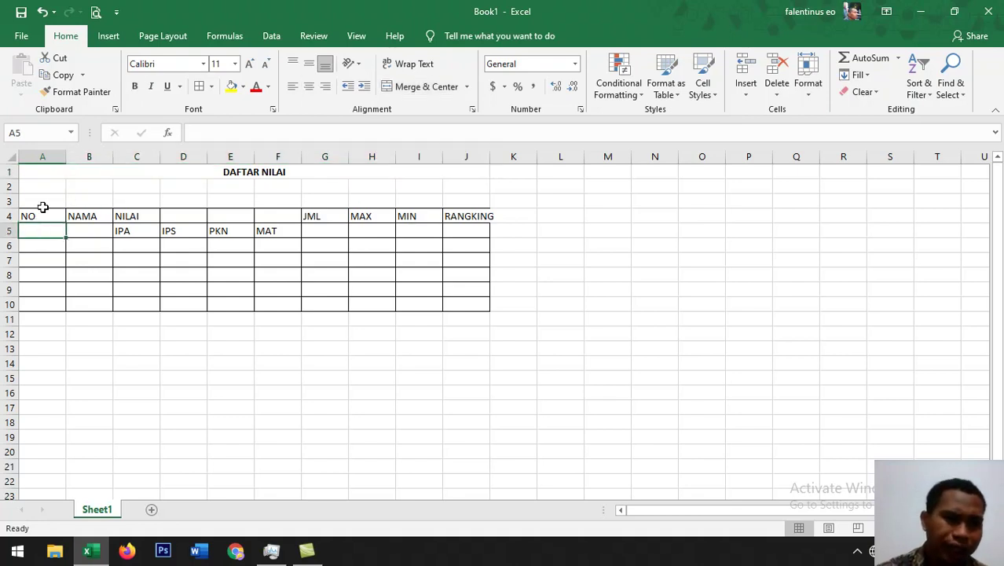
mouse_move(64, 159)
mouse_down()
mouse_move(33, 159)
mouse_move(64, 161)
mouse_up()
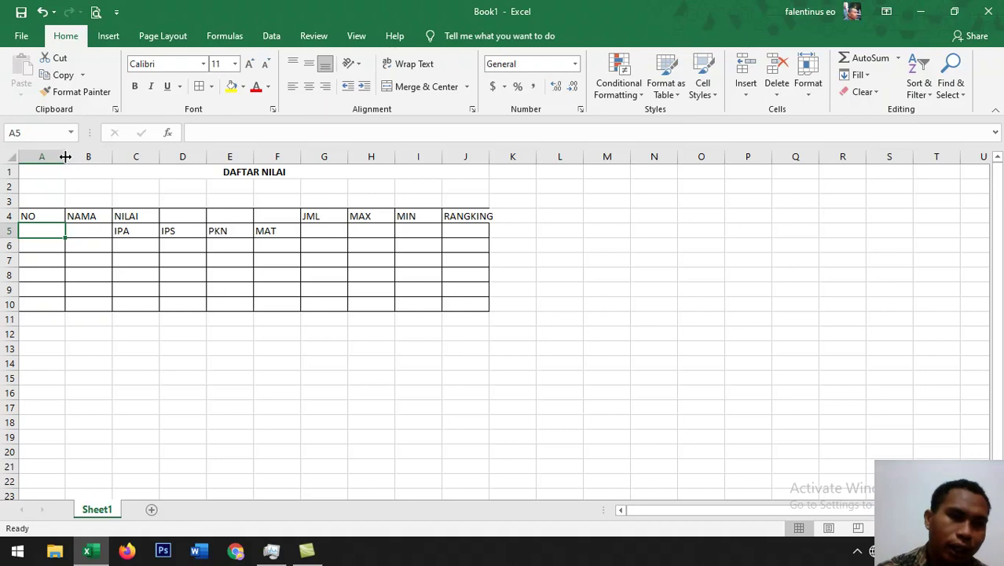
drag(65, 156, 40, 157)
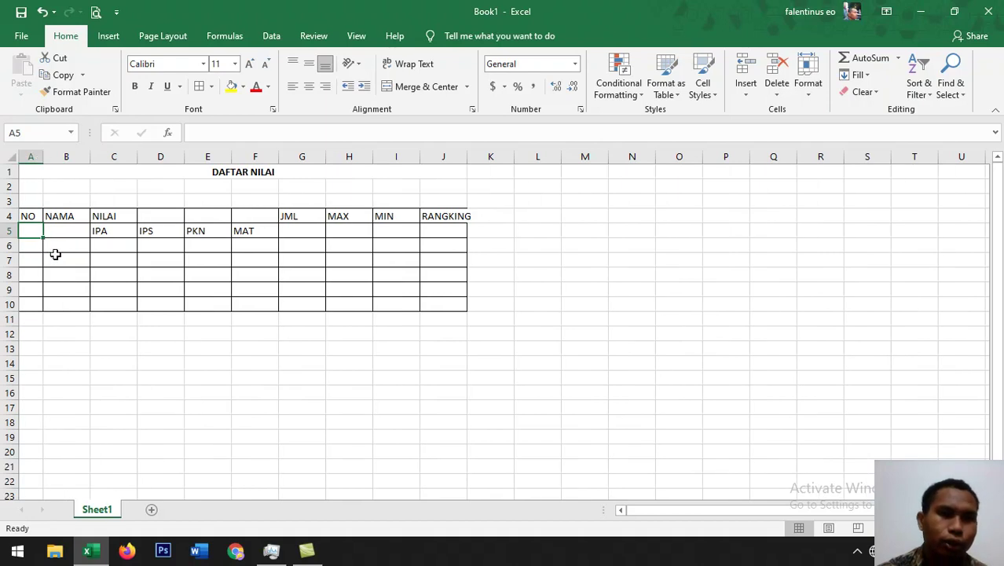
drag(90, 157, 147, 162)
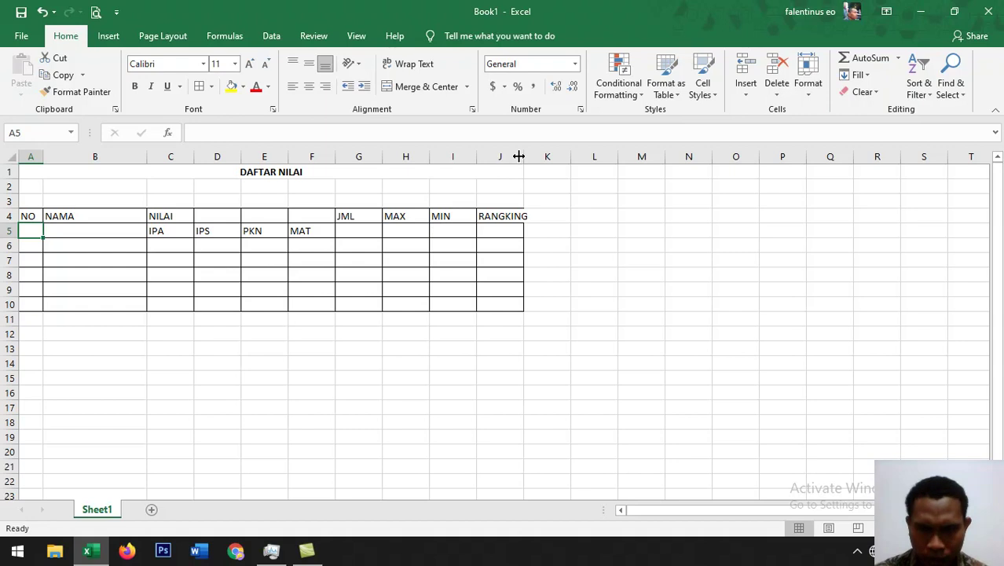
drag(524, 159, 534, 159)
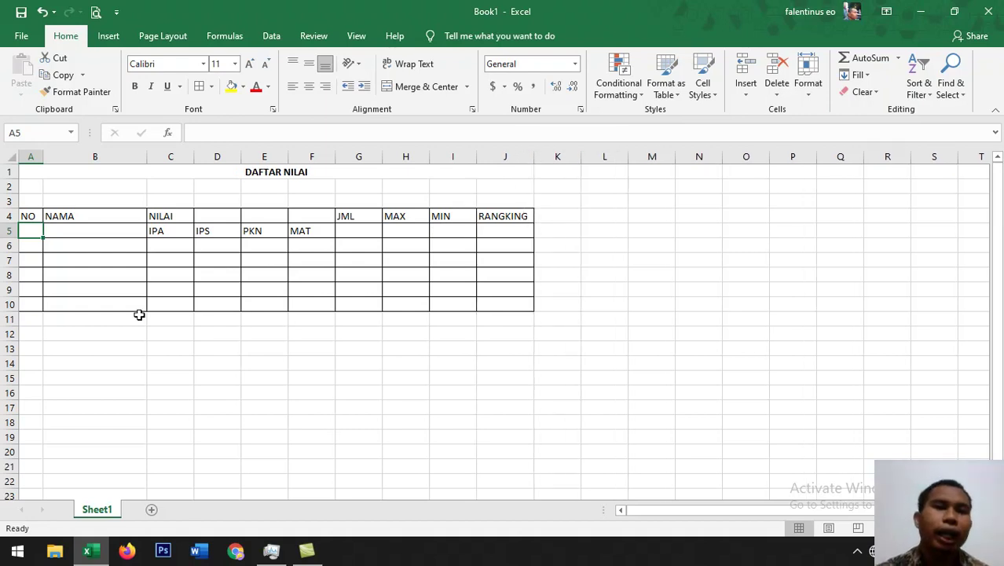
Merge and center the NO header over A4:A5, the NAMA header over B4:B5 and the NILAI header over C4:F4
click(67, 243)
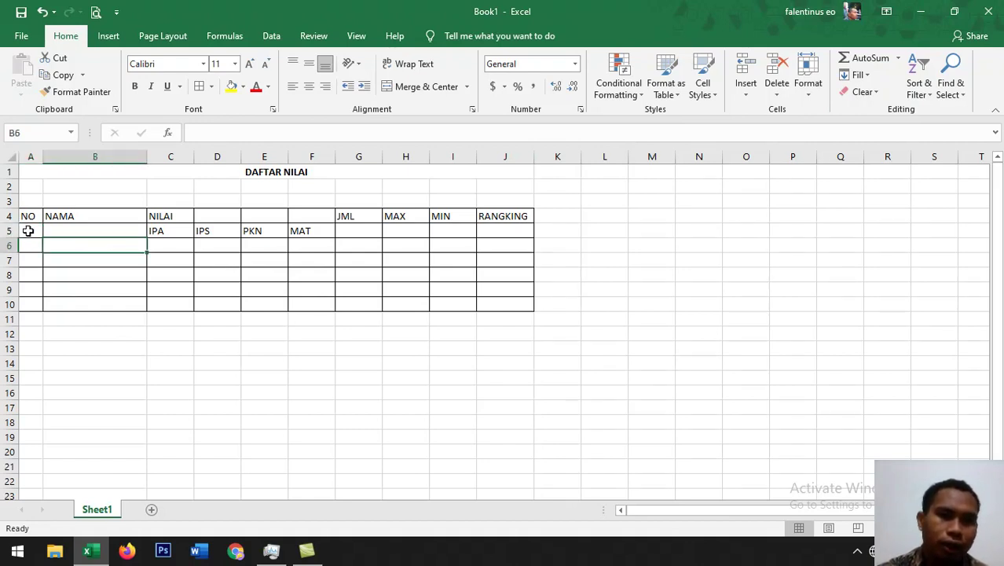
drag(27, 214, 27, 223)
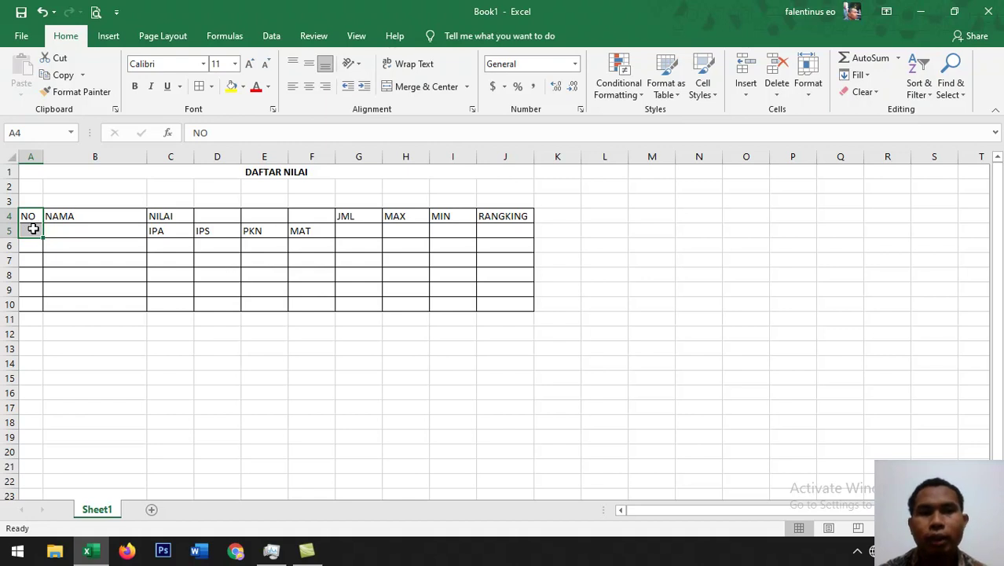
click(426, 86)
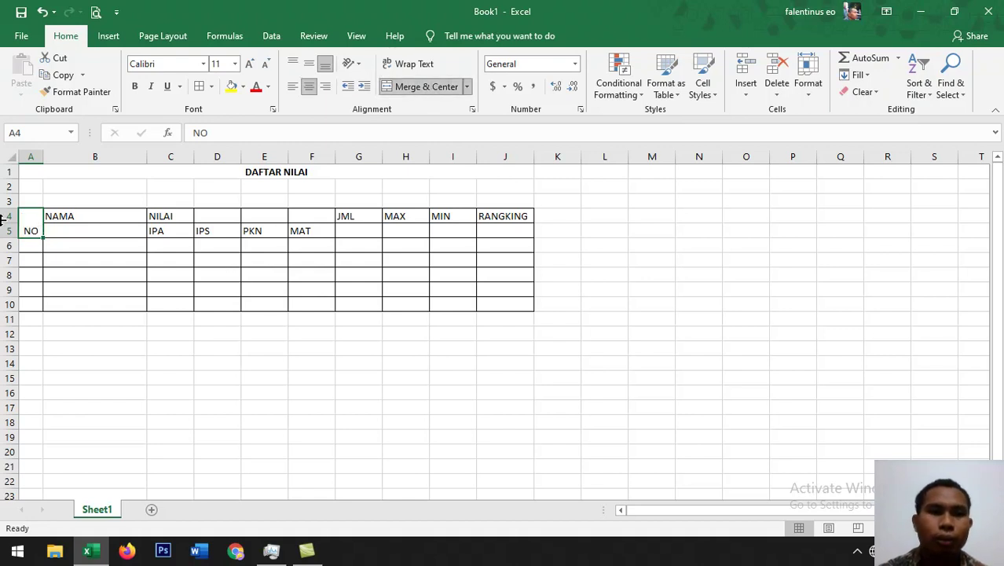
drag(76, 213, 77, 228)
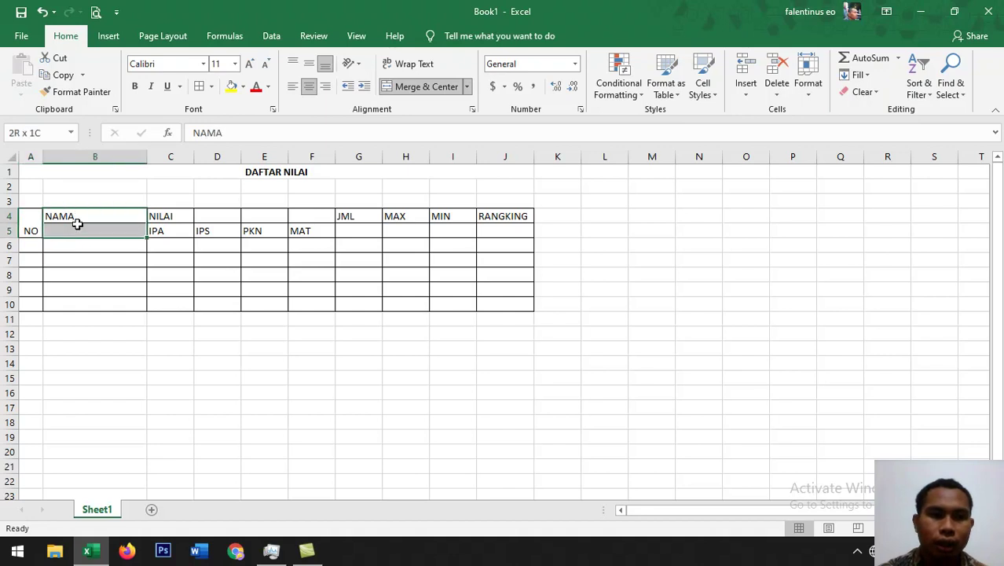
click(396, 92)
drag(157, 215, 318, 213)
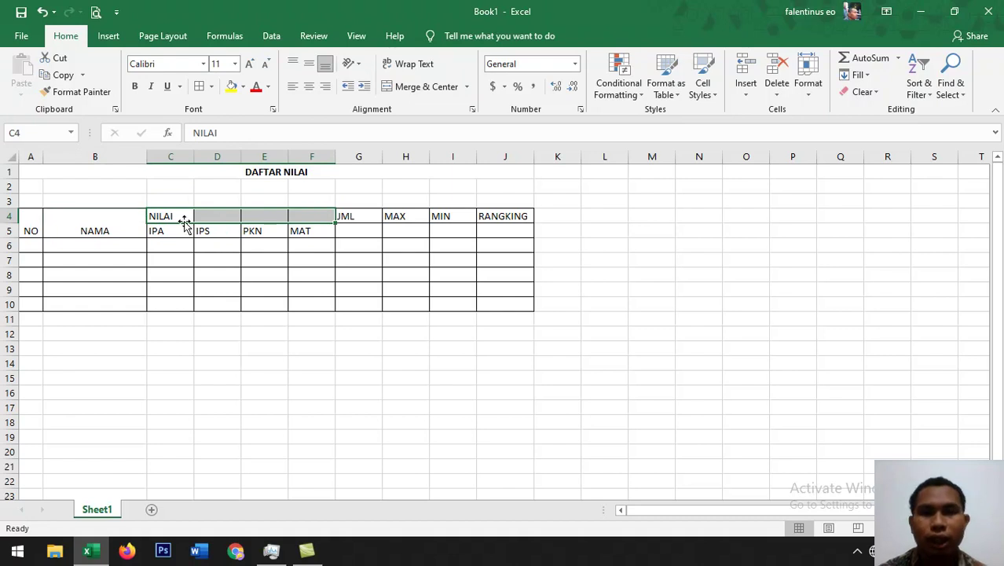
click(396, 88)
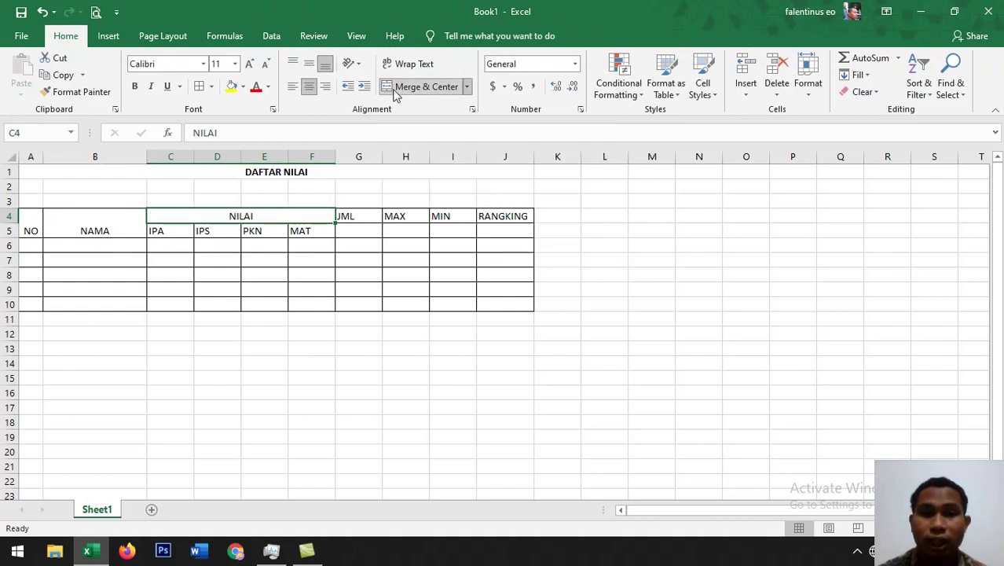
Merge and center the JML, MAX, MIN and RANGKING headers, each over rows 4 and 5 of its own column
click(350, 218)
drag(350, 217, 351, 230)
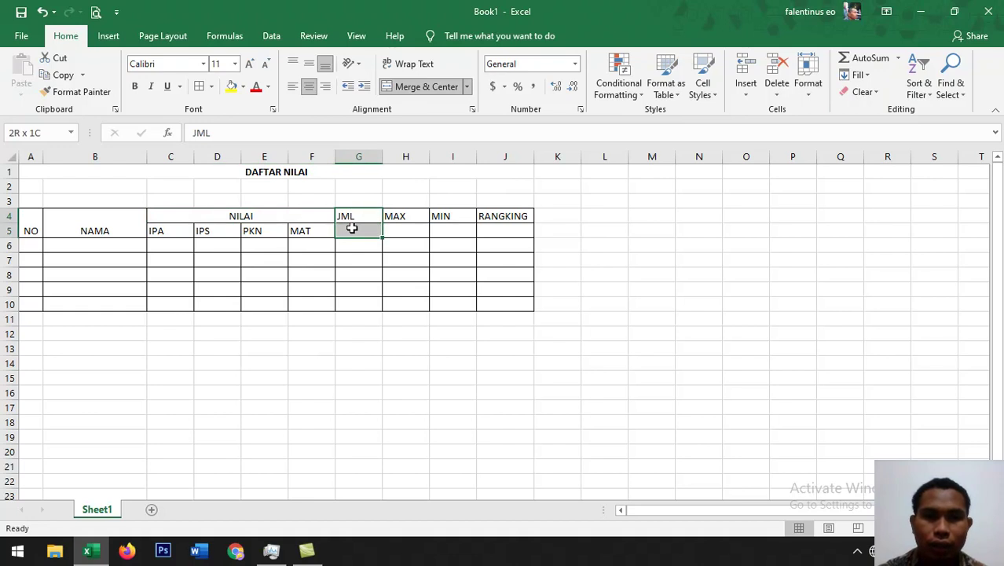
click(403, 88)
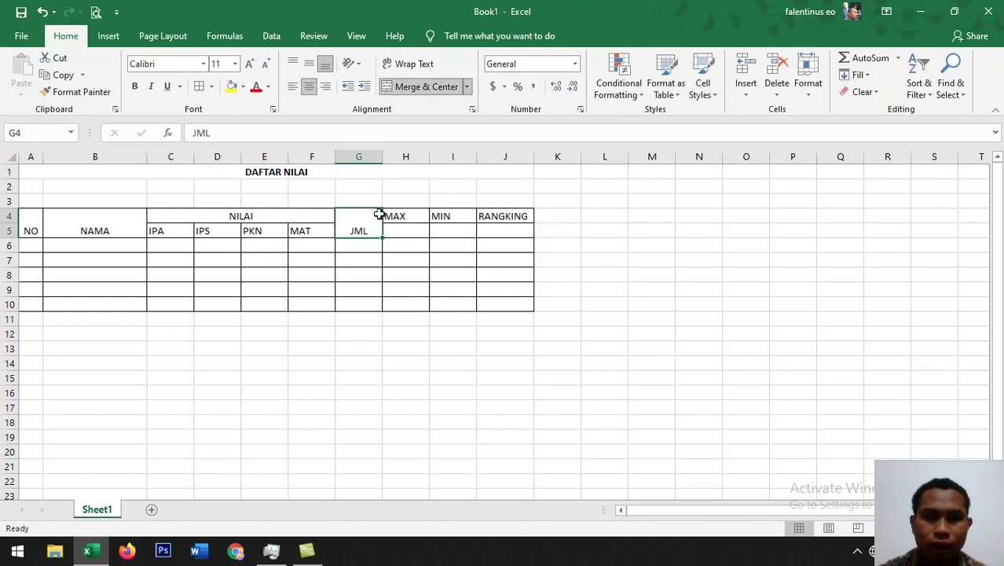
drag(390, 211, 448, 227)
click(407, 90)
click(415, 88)
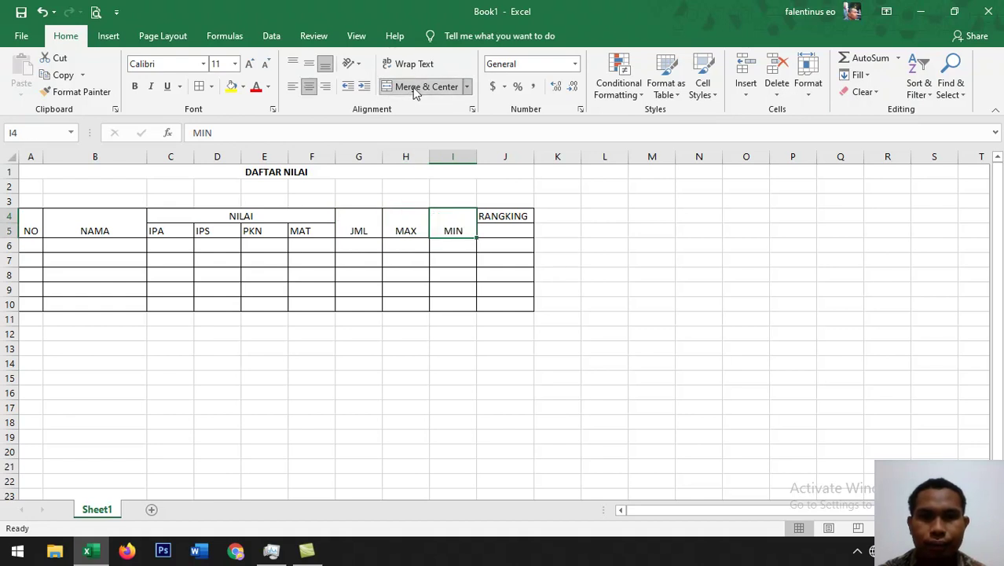
drag(515, 211, 515, 228)
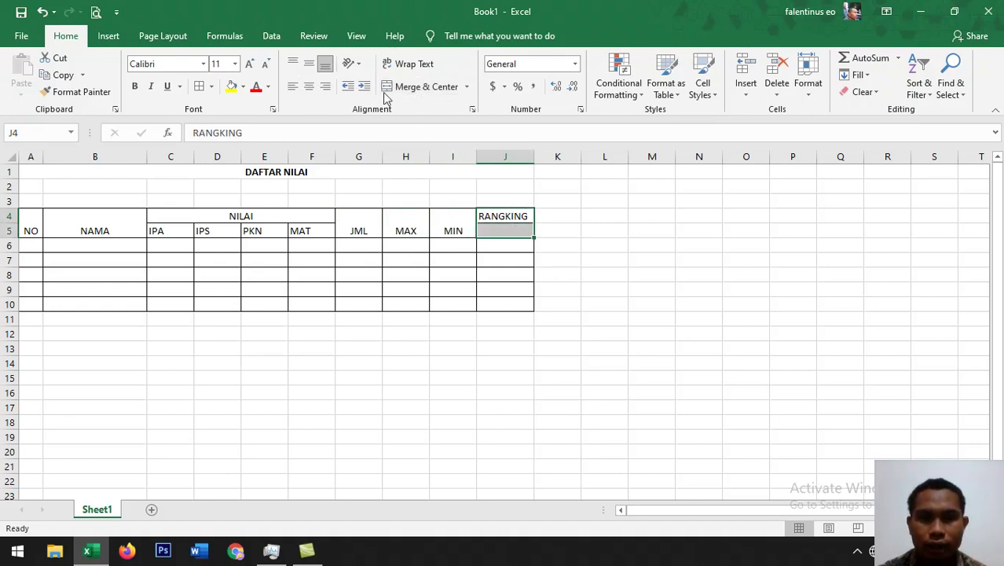
click(414, 86)
Center the header cells A4:J5 horizontally and vertically and make them bold
drag(29, 229, 509, 231)
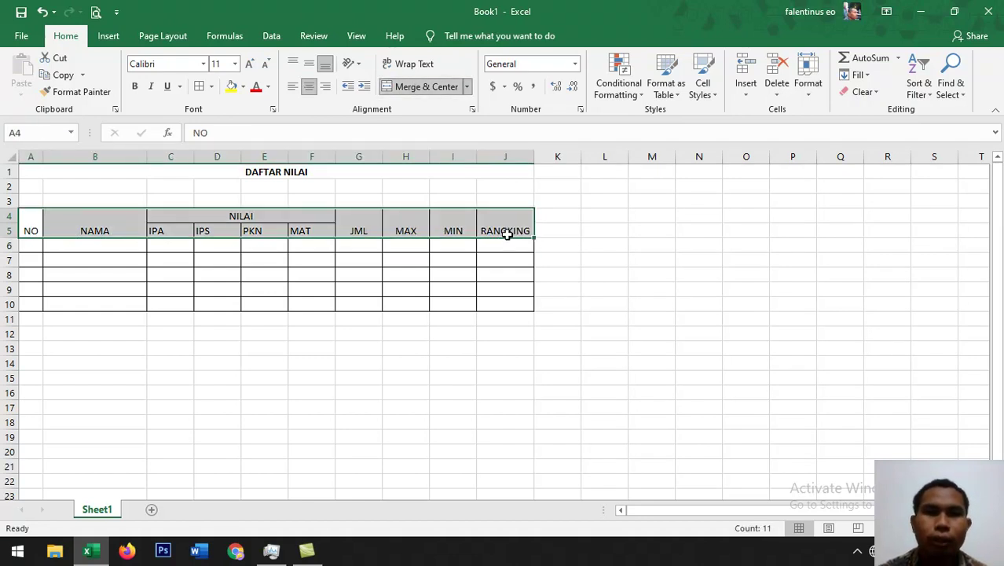
click(311, 88)
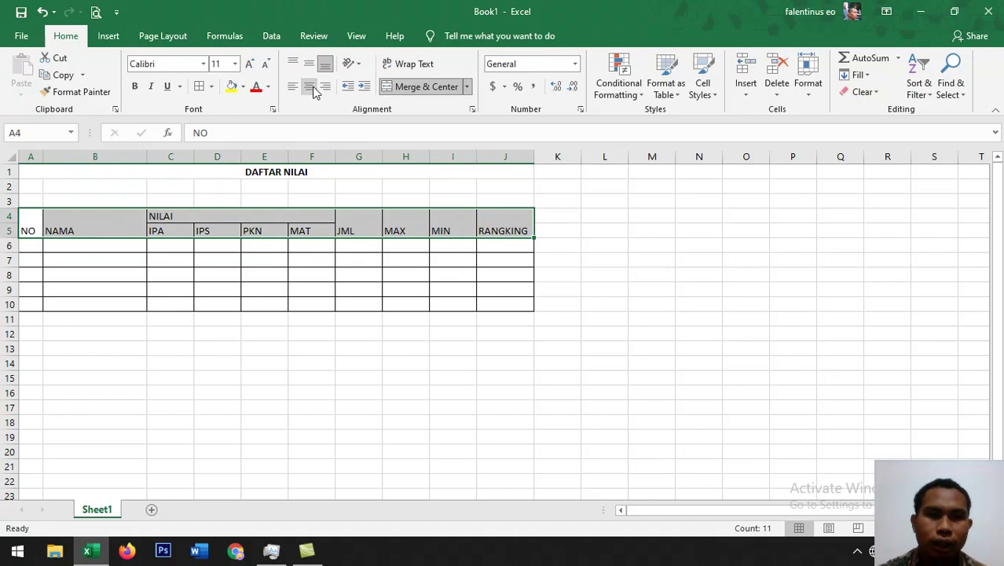
click(311, 88)
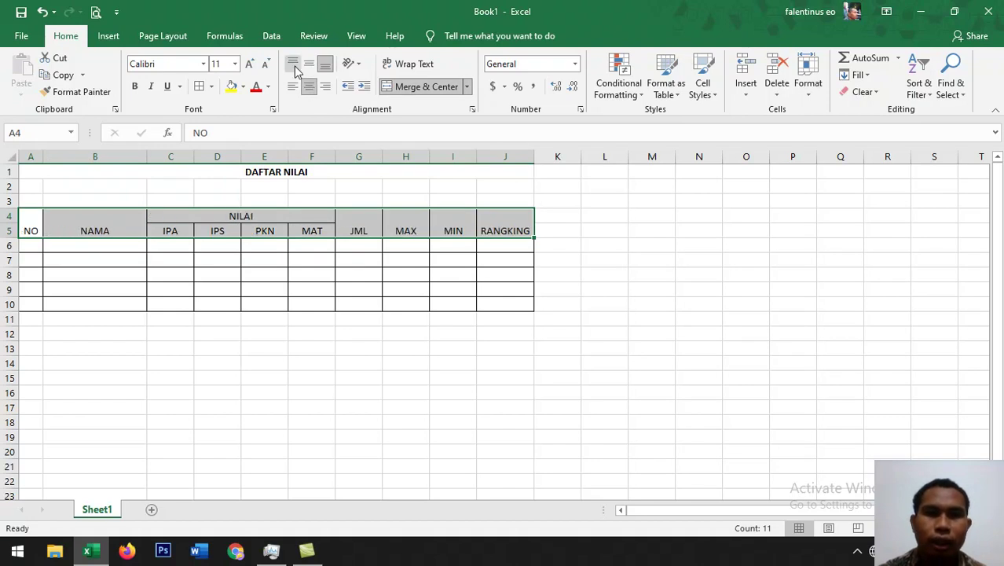
click(310, 66)
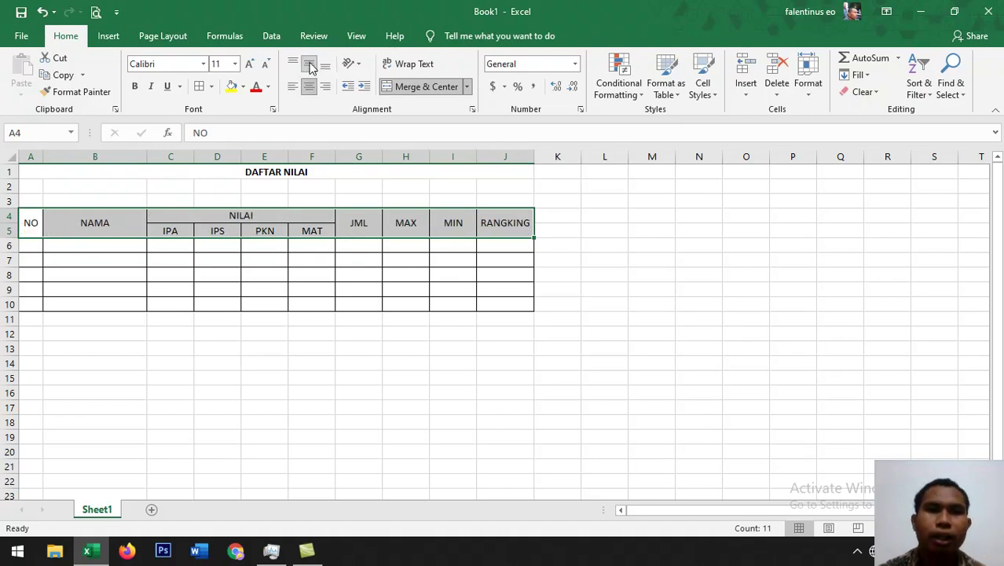
click(135, 88)
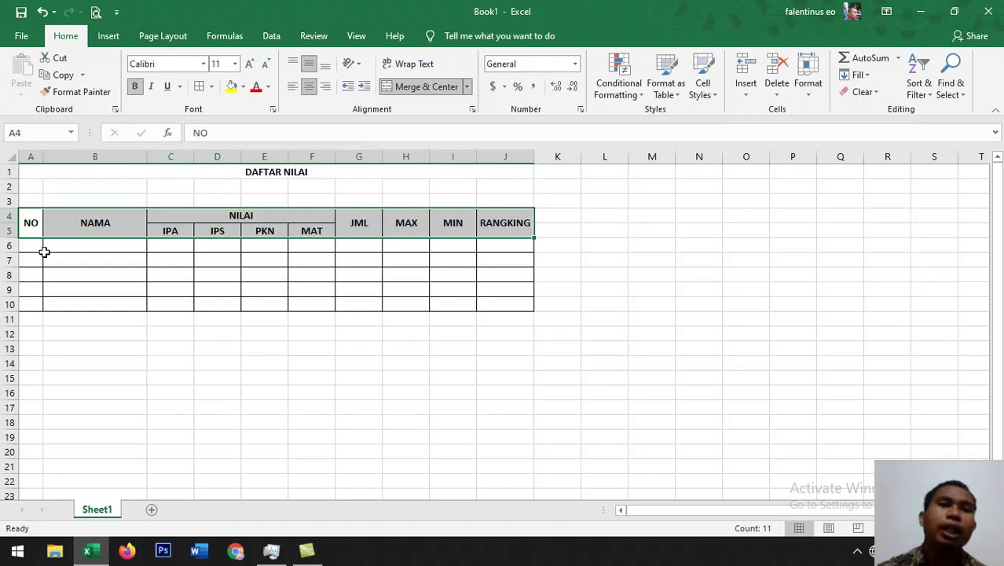
Enter number 1 in A6 and the first student's name in B6
click(28, 243)
text(1)
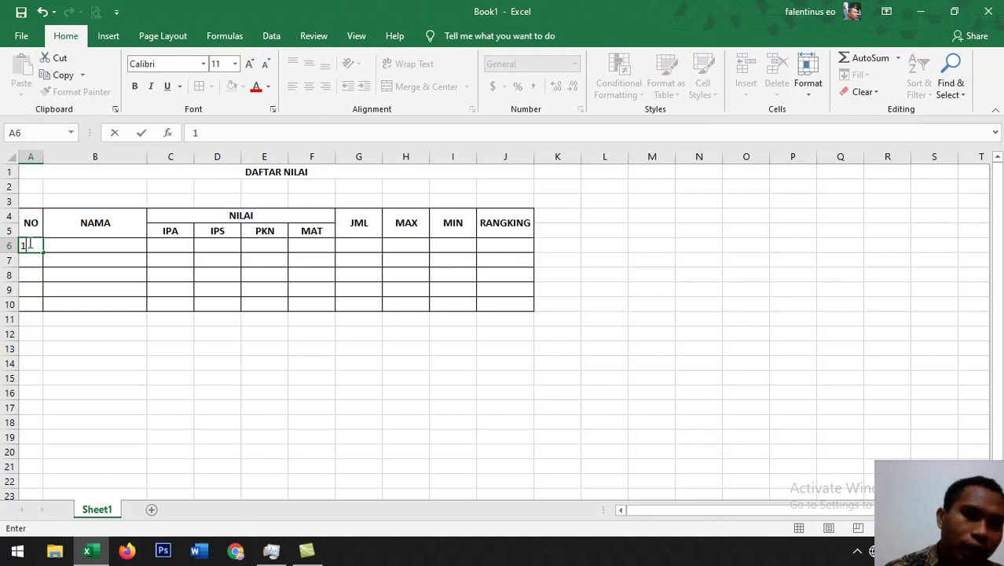
key(Tab)
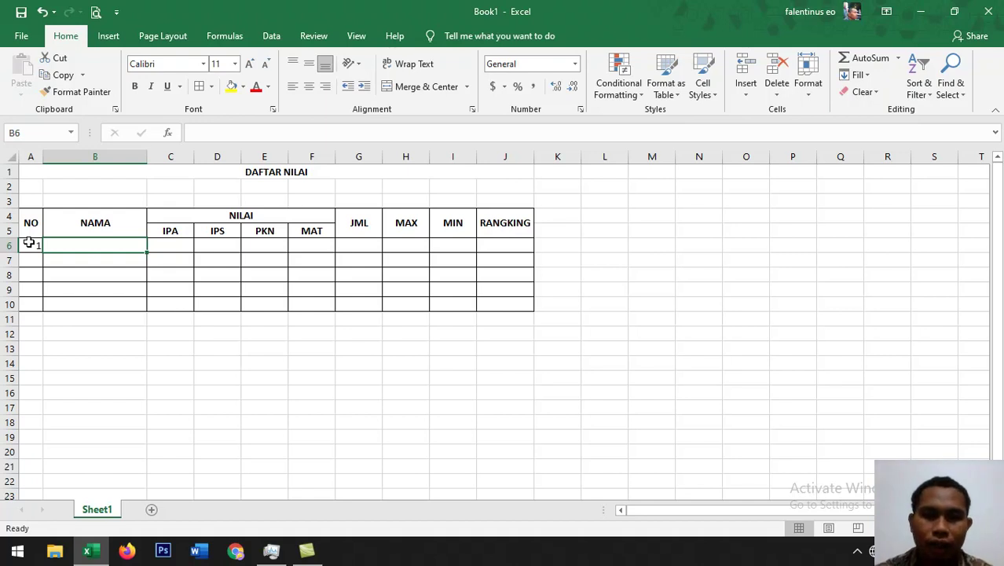
text(sE)
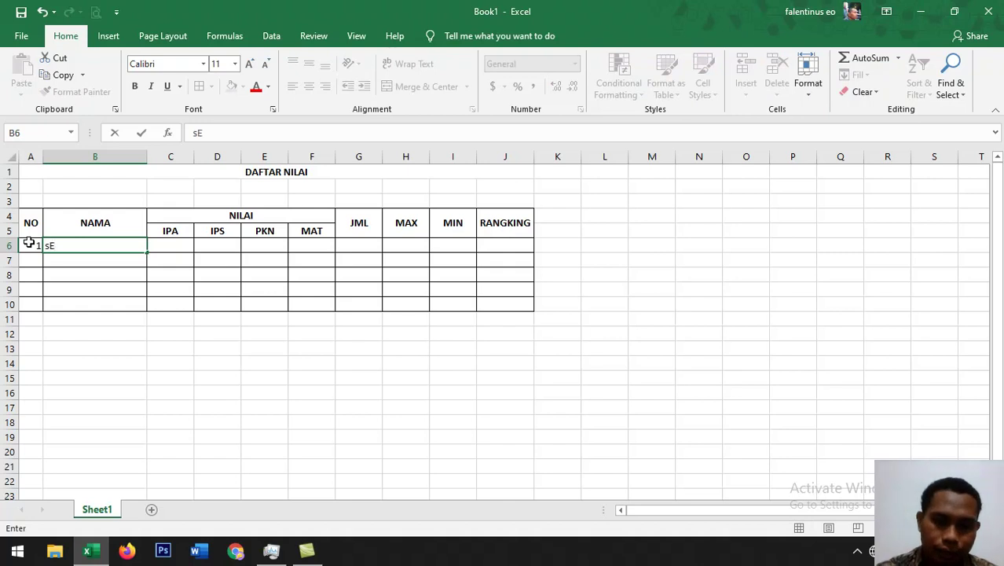
key(BackSpace)
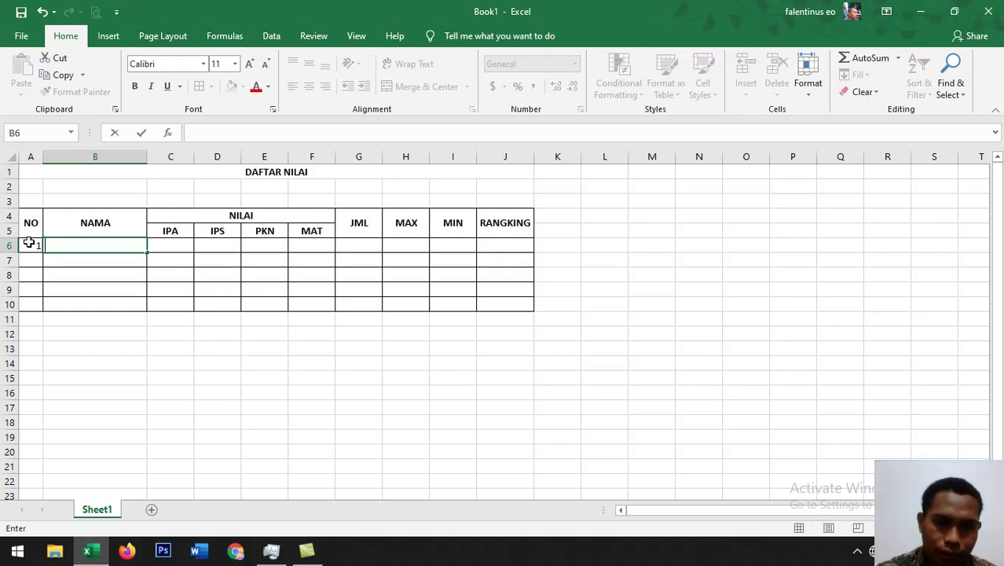
text(eni)
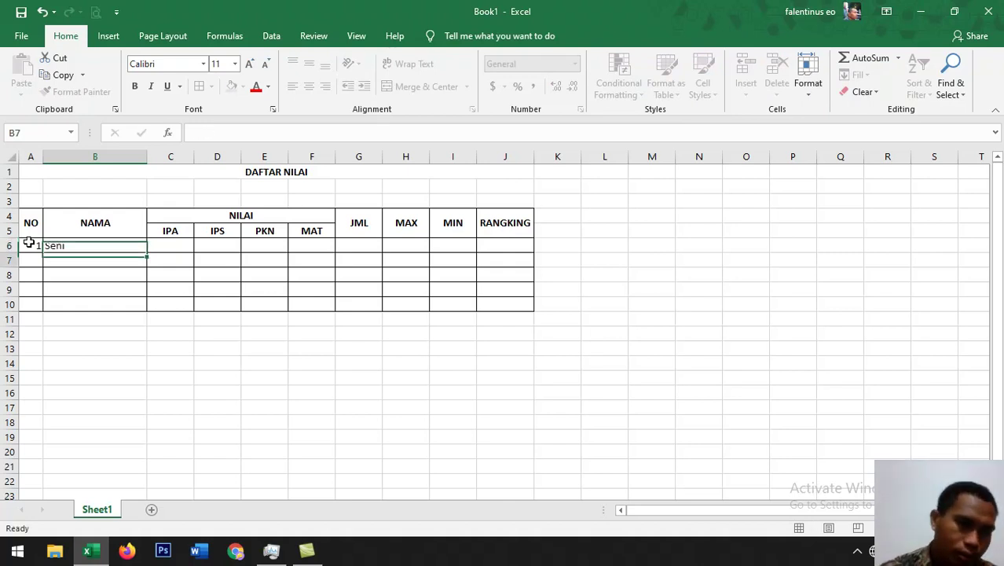
key(Return)
Enter numbers 2 and 3 in A7 and A8 with the second and third students' names in B7 and B8
key(Left)
text(2)
key(Tab)
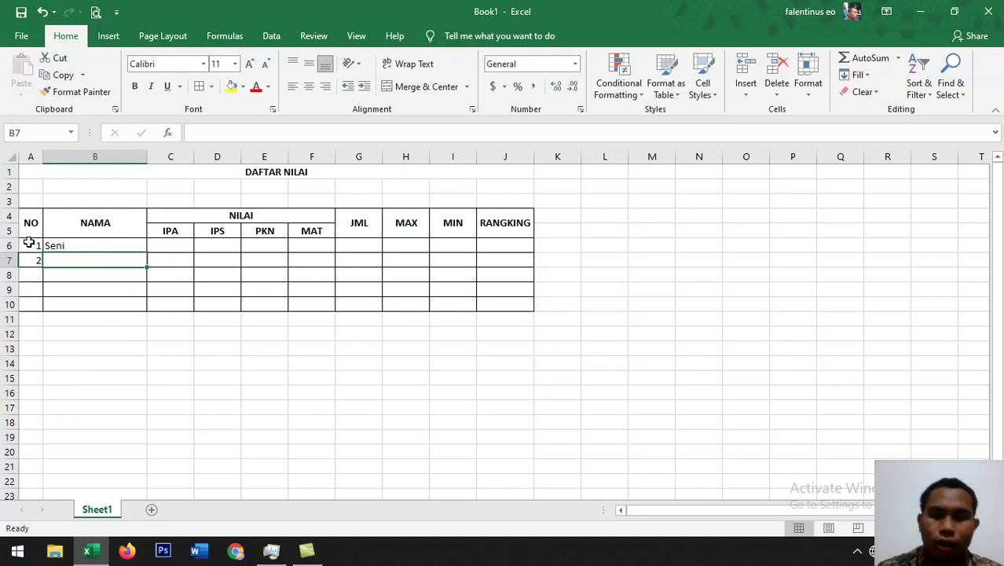
text(lina)
key(Return)
key(Left)
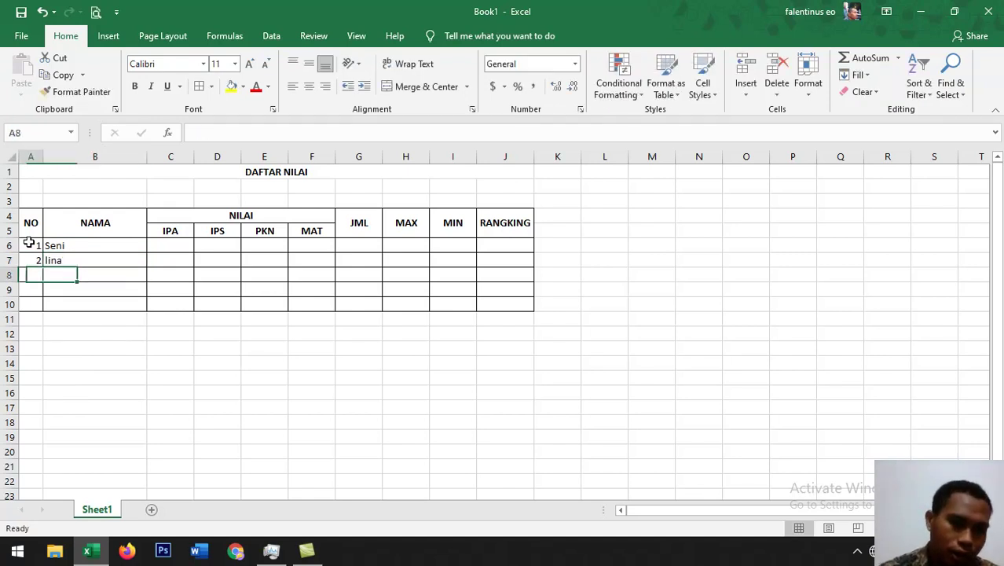
text(3)
key(Tab)
text(jeri)
key(Return)
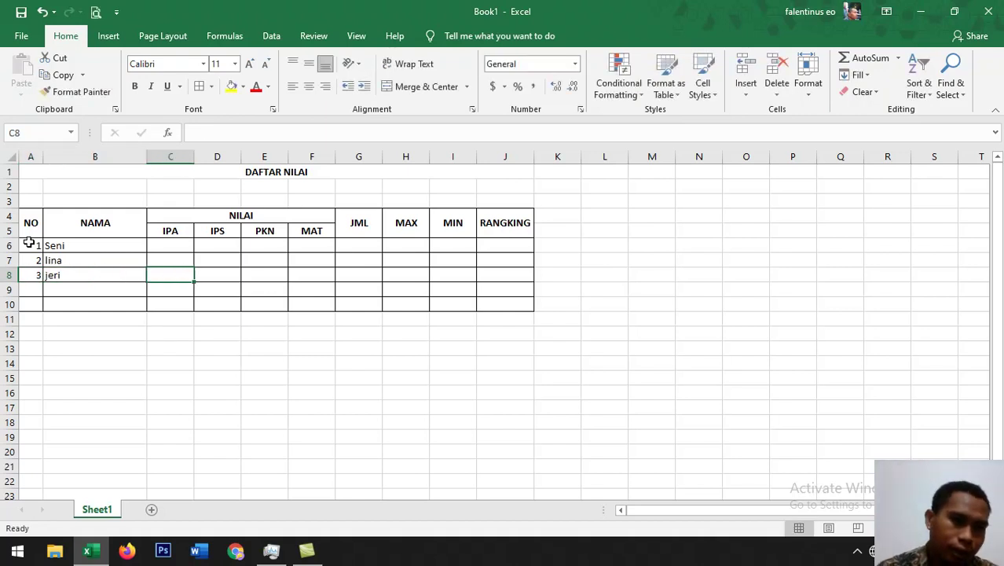
Enter numbers 4 and 5 in A9 and A10 with the fourth and fifth students' names in B9 and B10
key(Left)
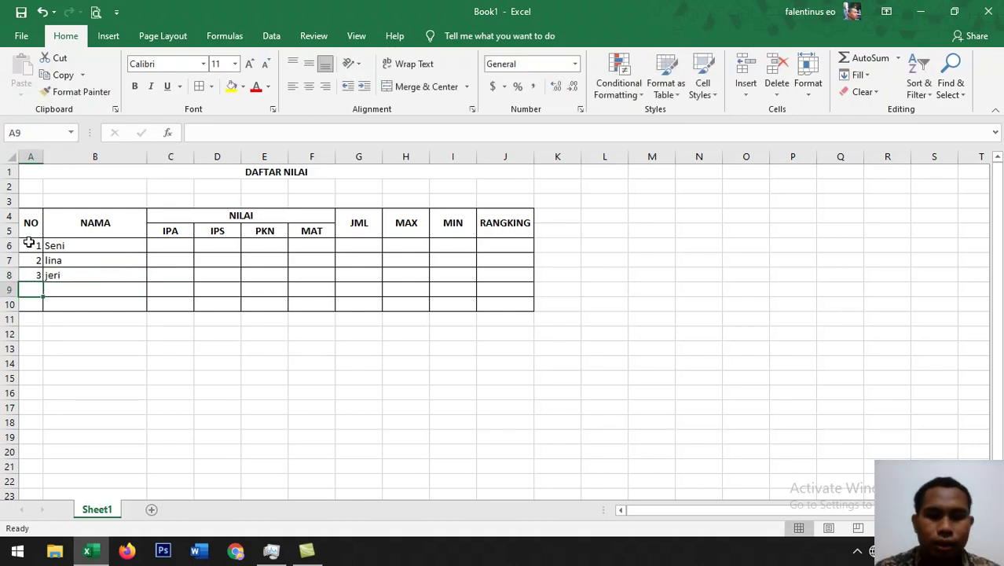
text(4)
key(Tab)
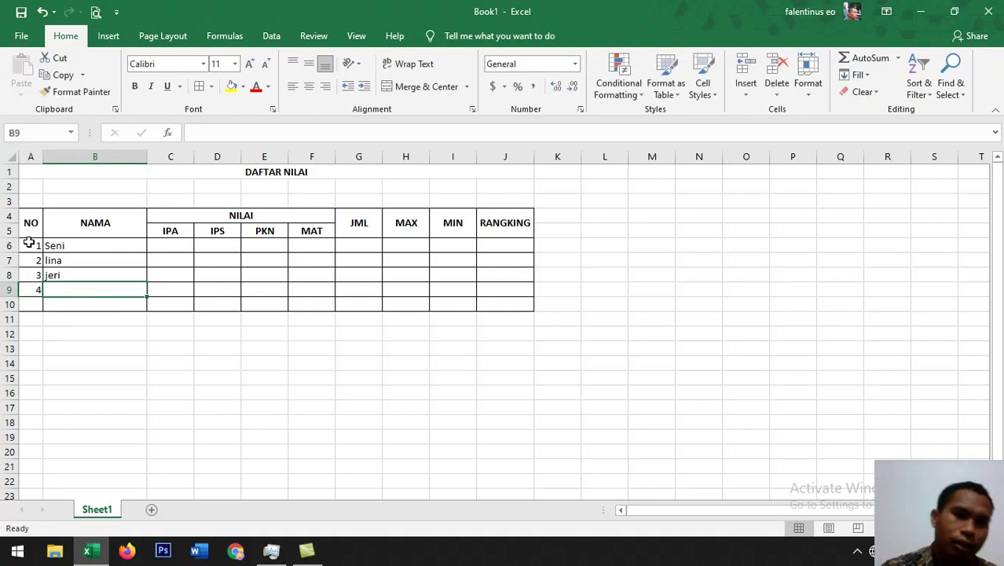
text(de)
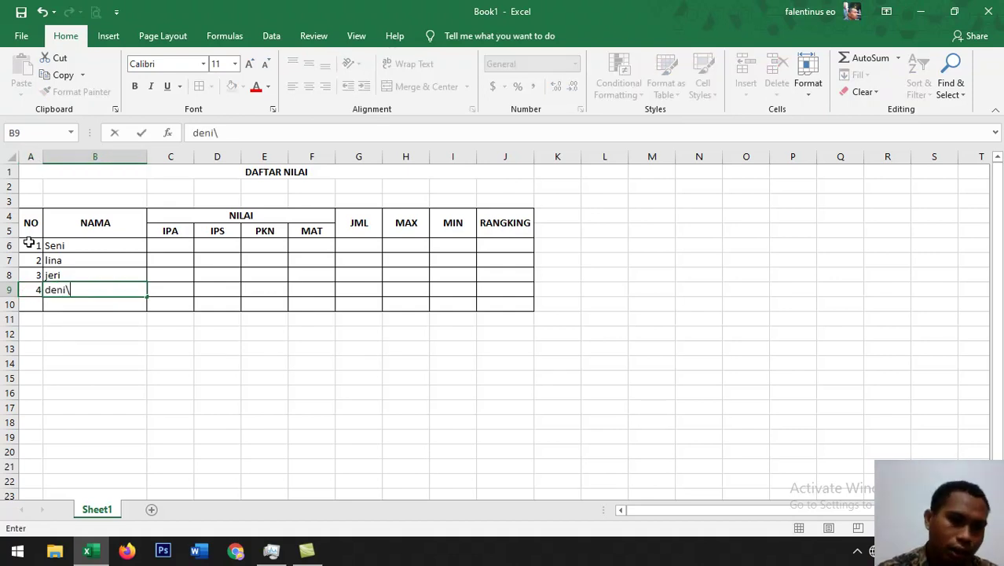
text(ni)
key(Down)
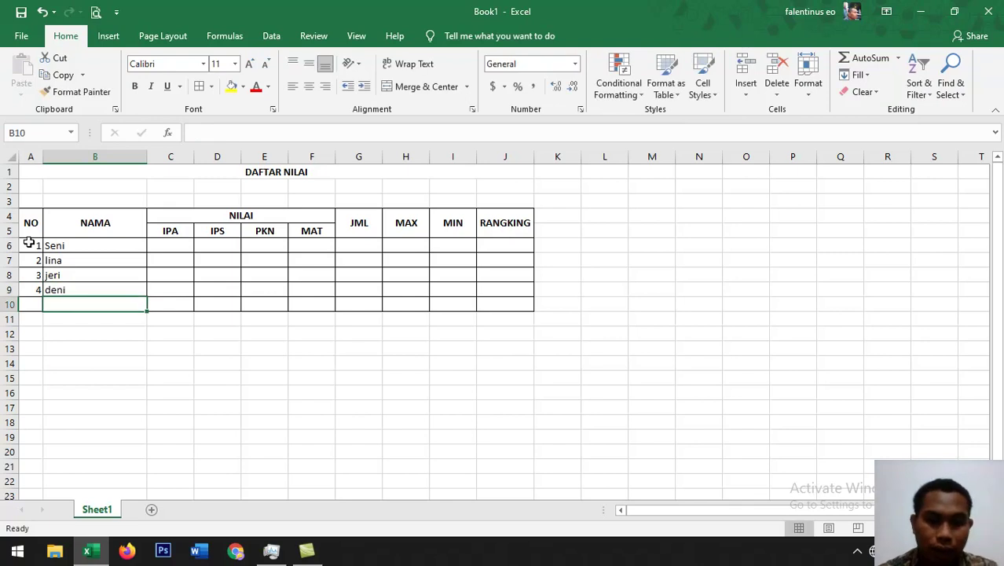
key(Left)
text(5)
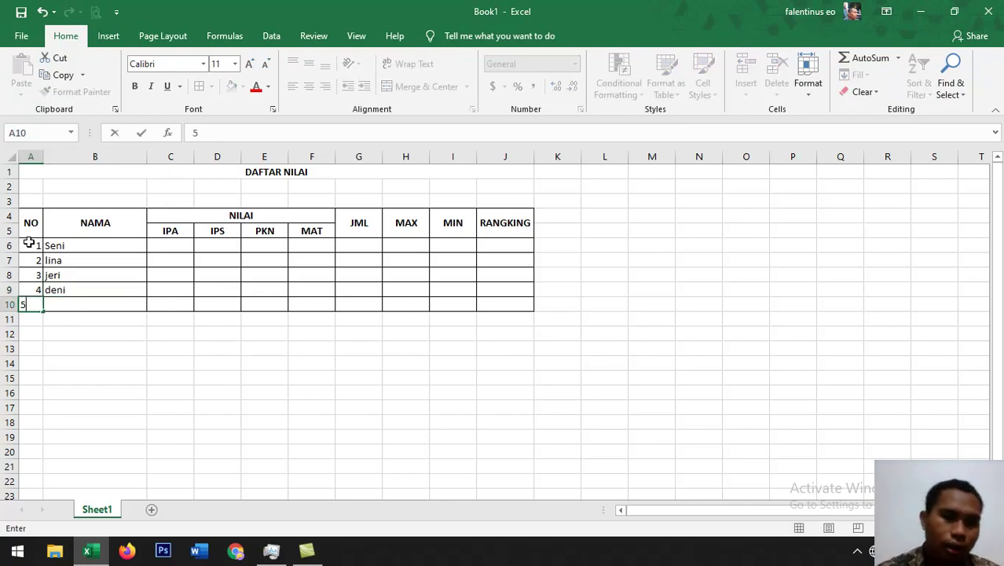
key(Right)
text(we)
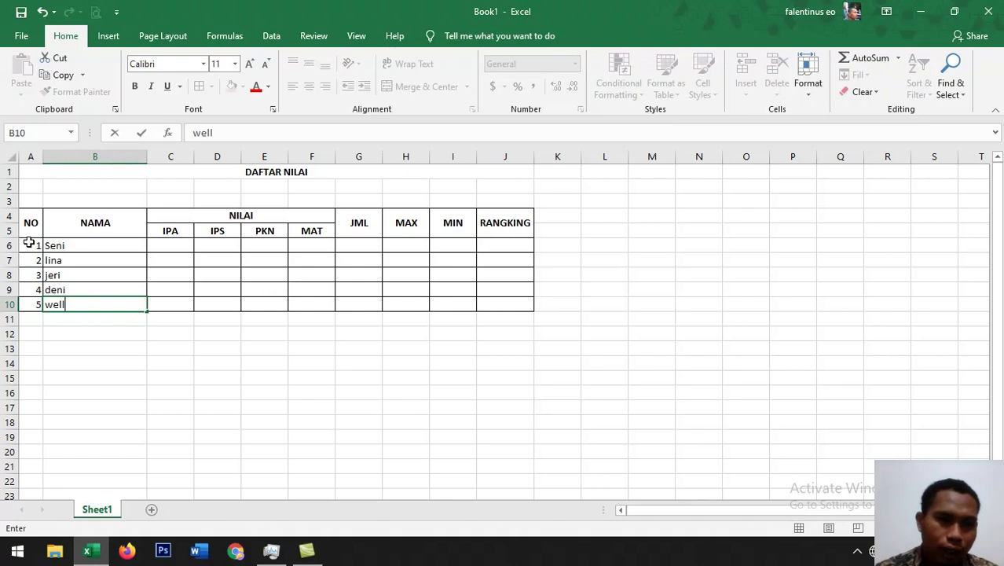
text(lly)
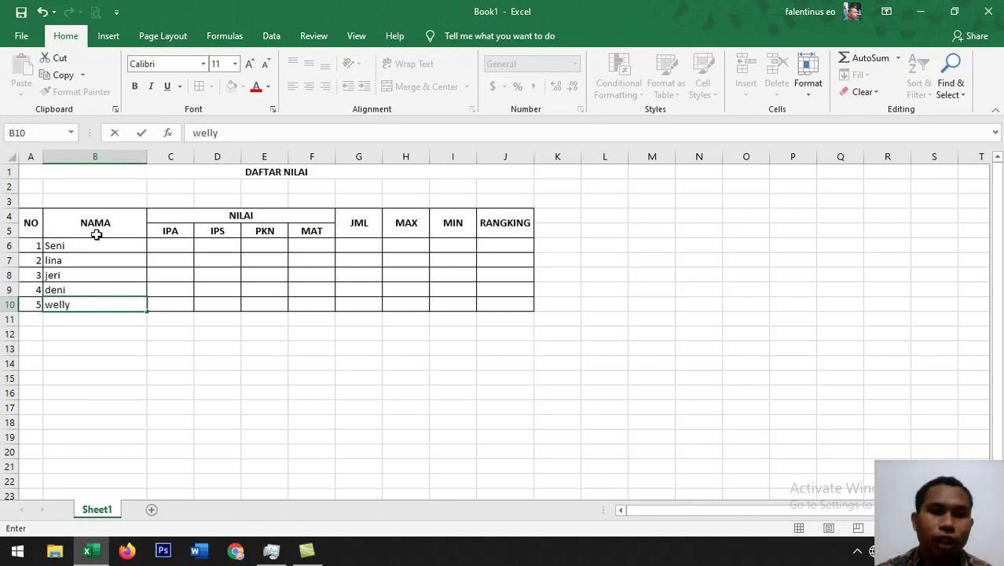
Enter the first student's scores in row 6: IPA 80, IPS 80, PKN 90 and MAT 70
click(170, 243)
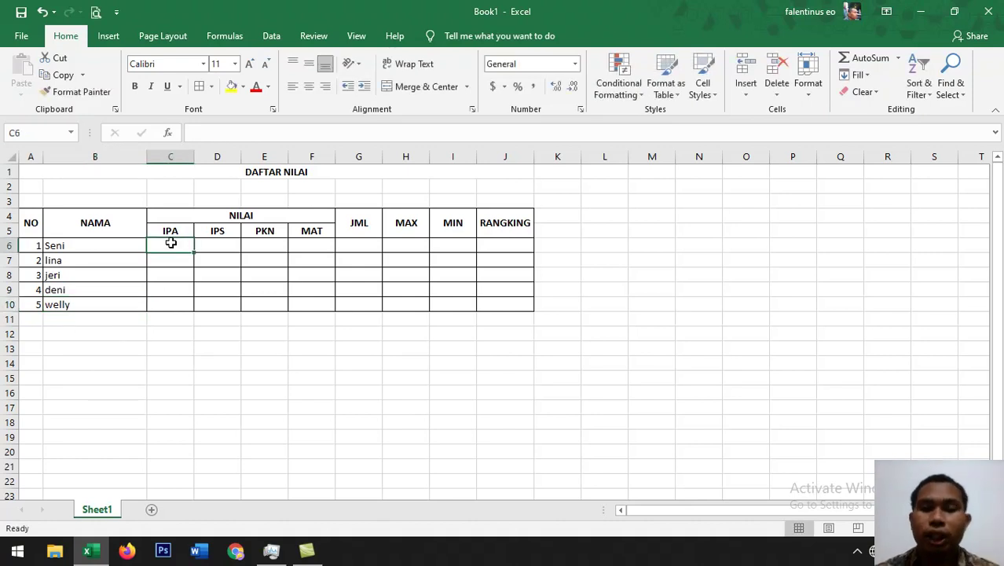
text(80)
key(Right)
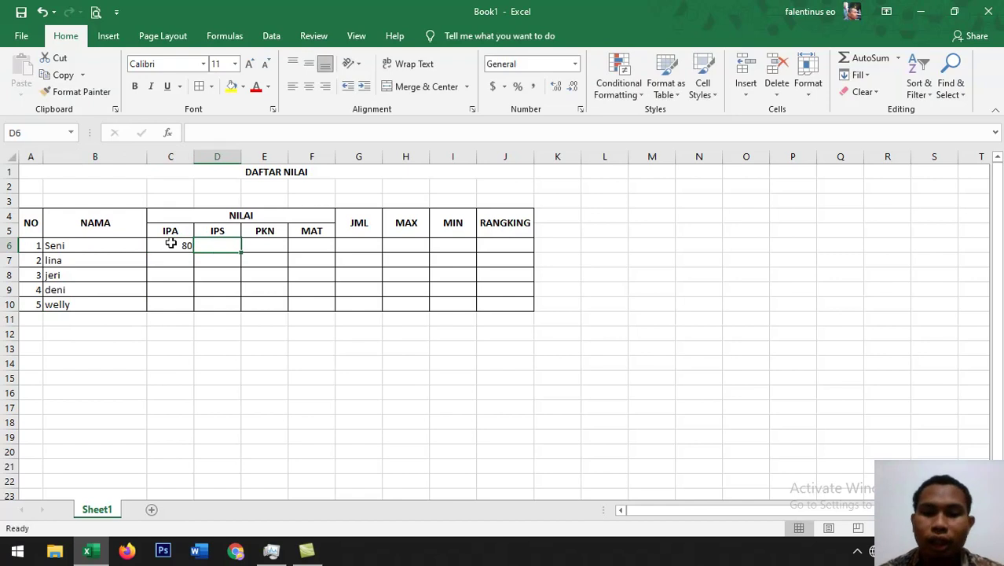
text(80)
key(Right)
text(90)
key(Return)
key(Up)
key(Right)
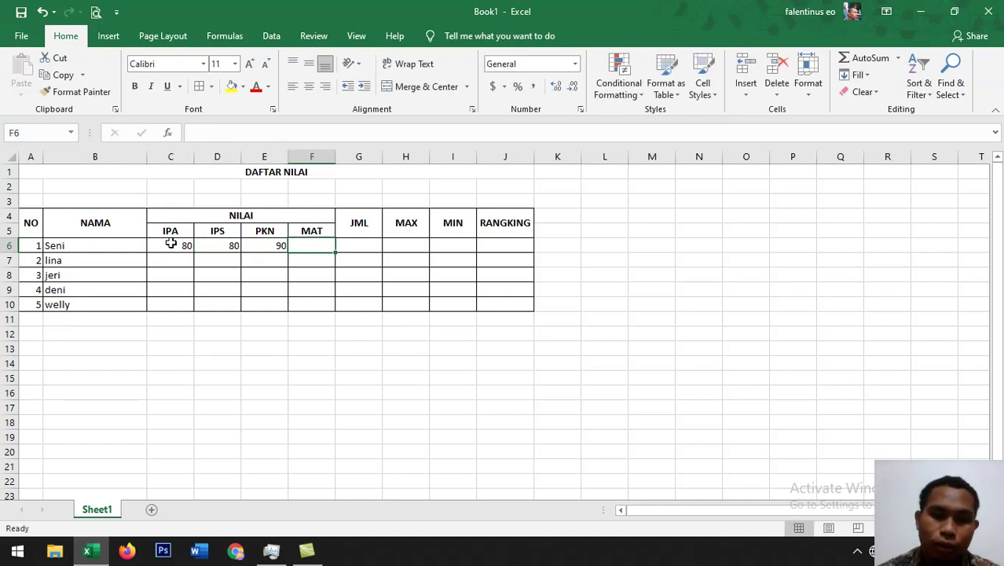
text(70)
key(Return)
Enter the second student's scores in row 7: IPA 90, IPS 80, PKN 90 and MAT 80
key(Left)
key(Left)
key(Left)
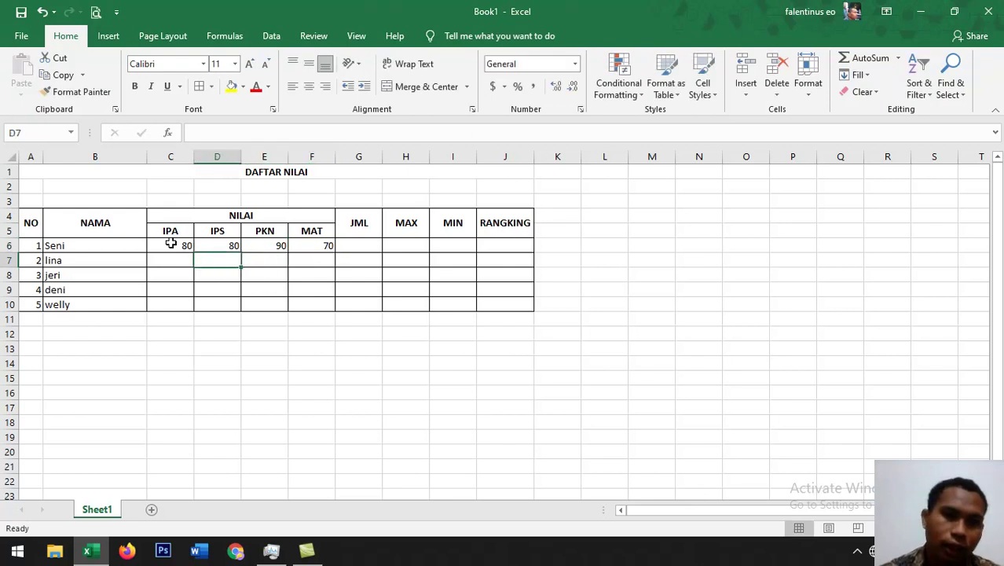
text(90)
key(Right)
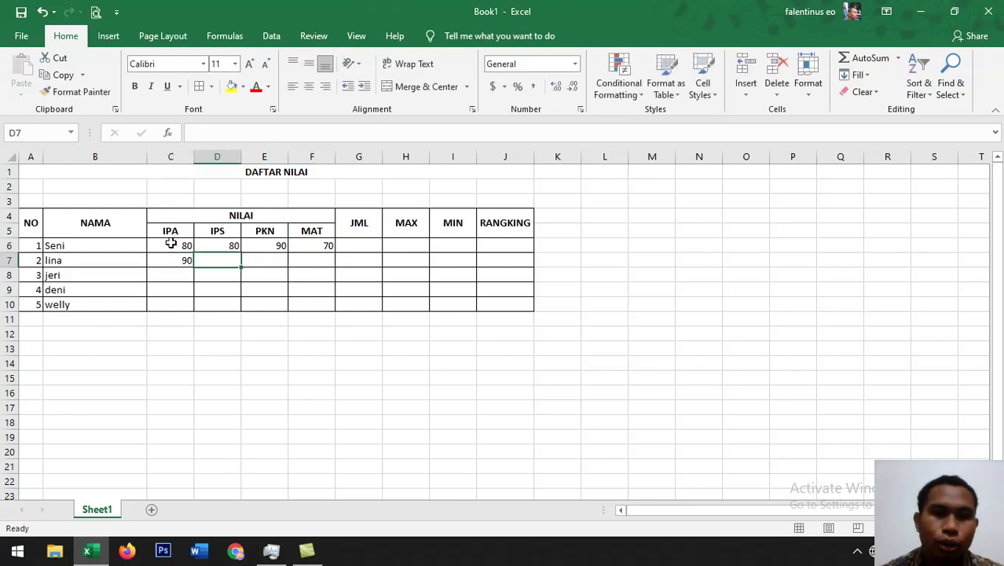
text(80)
key(Right)
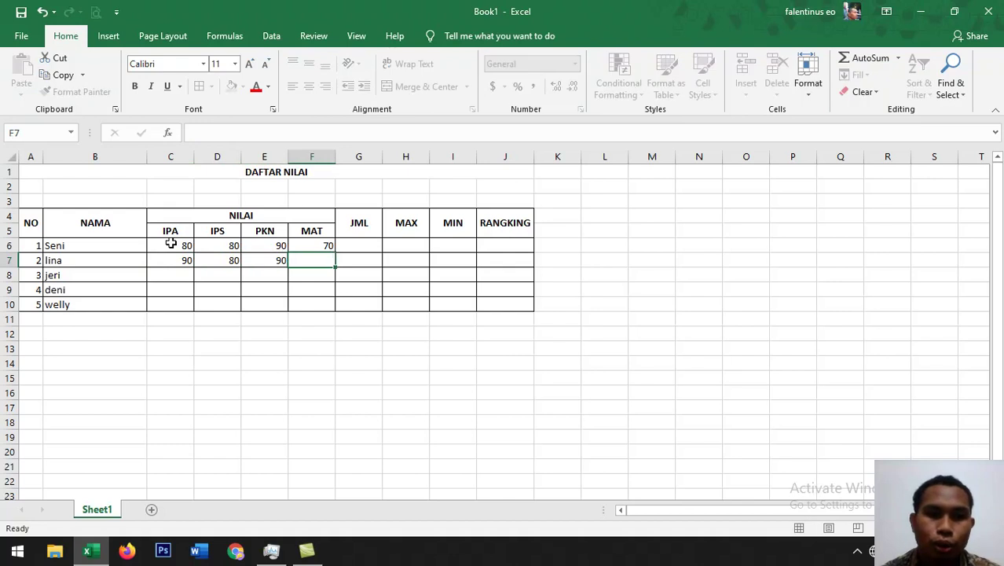
text(80)
key(Return)
Enter 80 as the third student's IPA score in C8
key(Left)
key(Left)
key(Left)
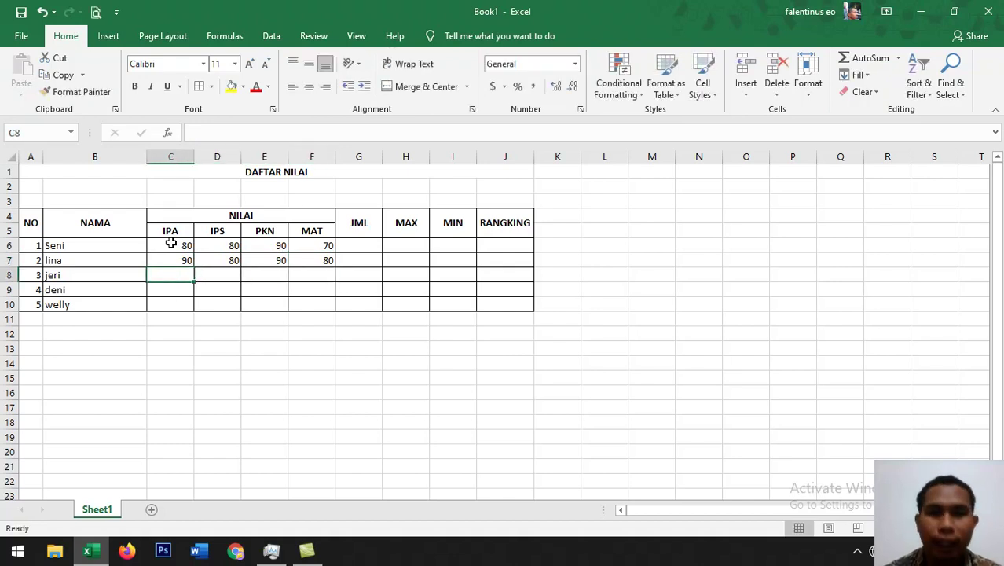
text(880)
key(Right)
key(Left)
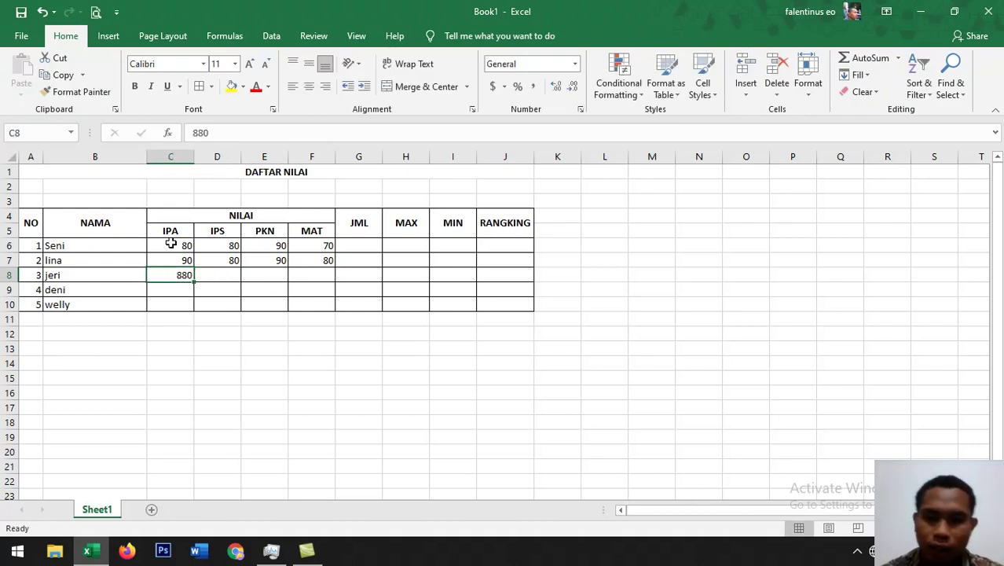
text(80)
key(Right)
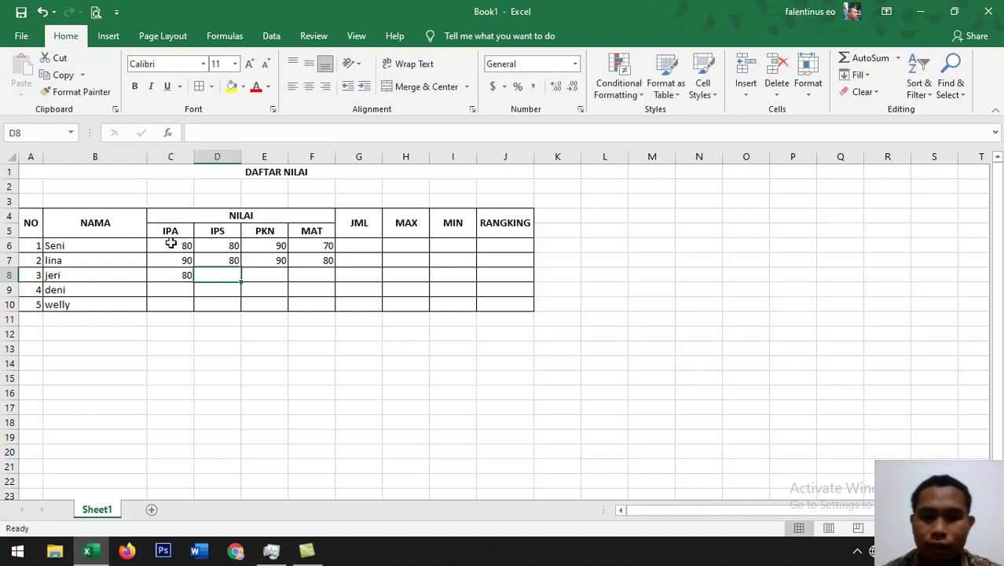
Complete the third student's scores in row 8: IPS 80, PKN 80 and MAT 80
text(80)
key(Right)
text(80)
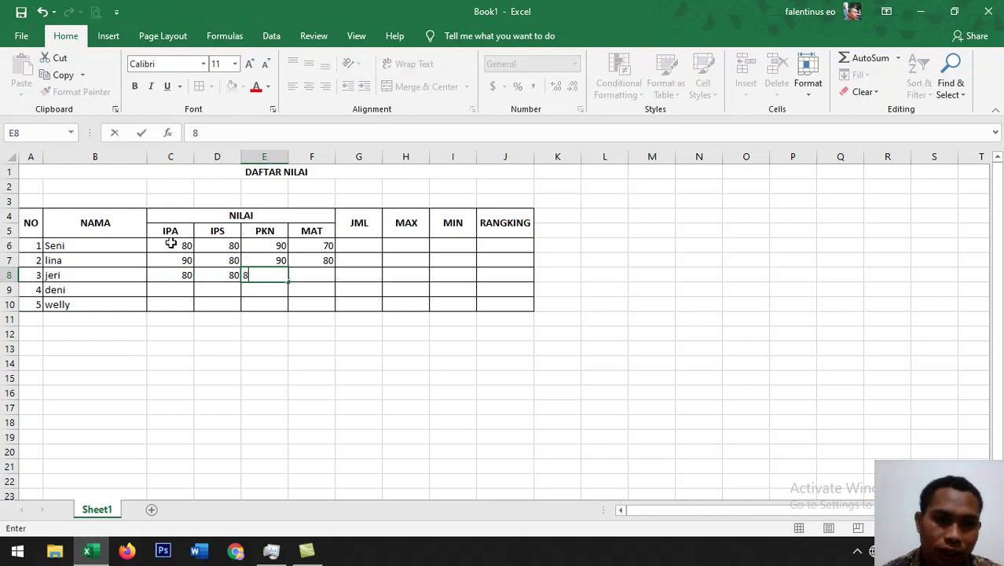
key(Right)
text(80)
key(Return)
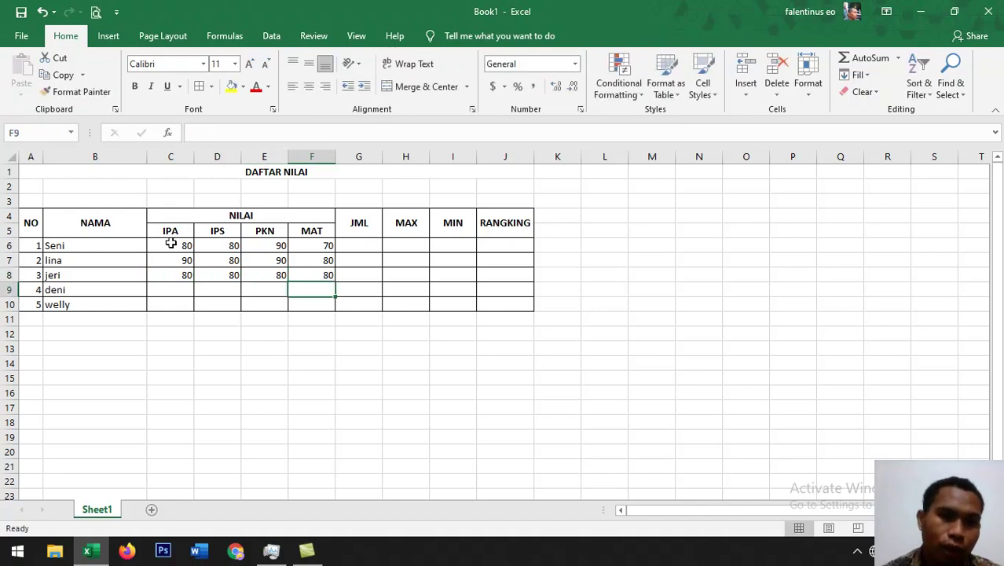
Enter the fourth student's scores in row 9: IPA 79, IPS 85, PKN 80 and MAT 90
key(Left)
key(Left)
key(Left)
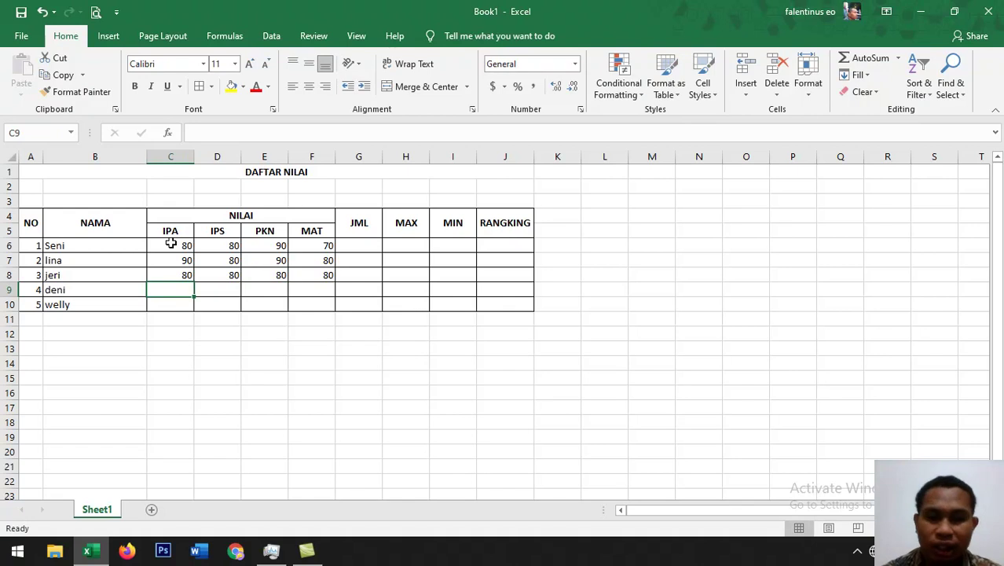
text(79)
key(Right)
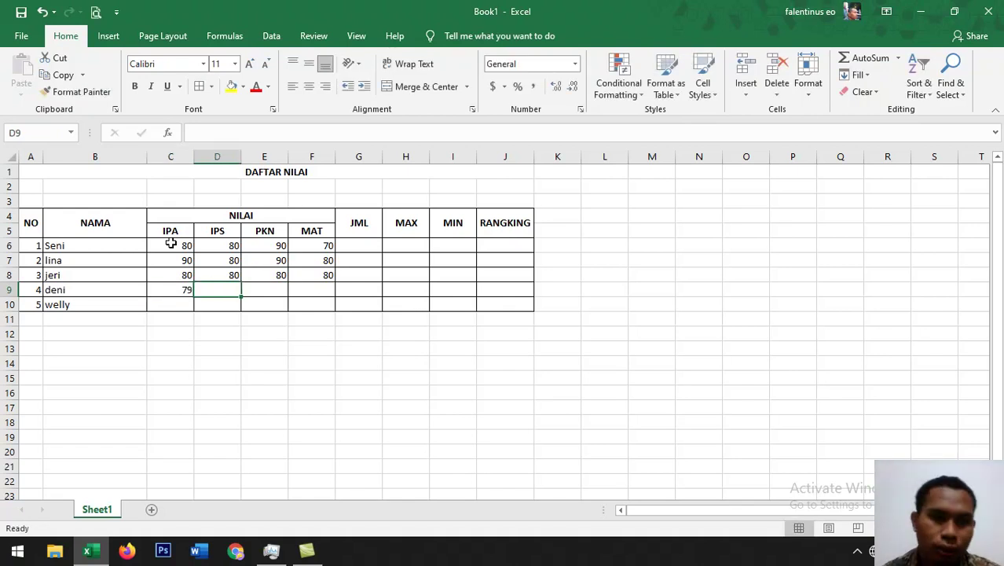
text(85)
key(Right)
text(80)
key(Right)
text(9)
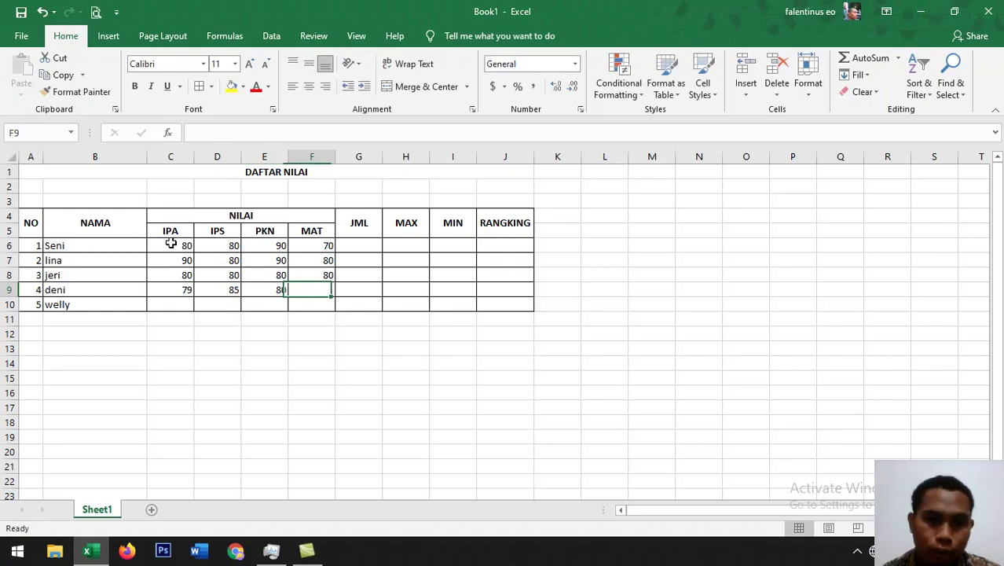
text(0)
key(Return)
Enter the fifth student's first two scores in row 10: IPA 90 and IPS 95
key(Left)
key(Left)
key(Left)
key(Left)
key(Right)
text(90)
key(Right)
text(90)
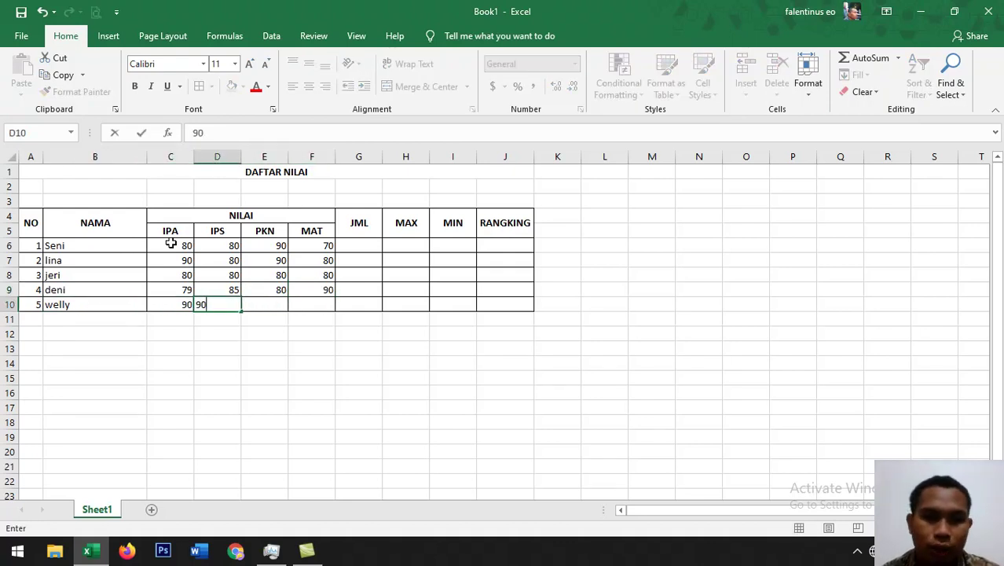
key(BackSpace)
text(5)
key(Right)
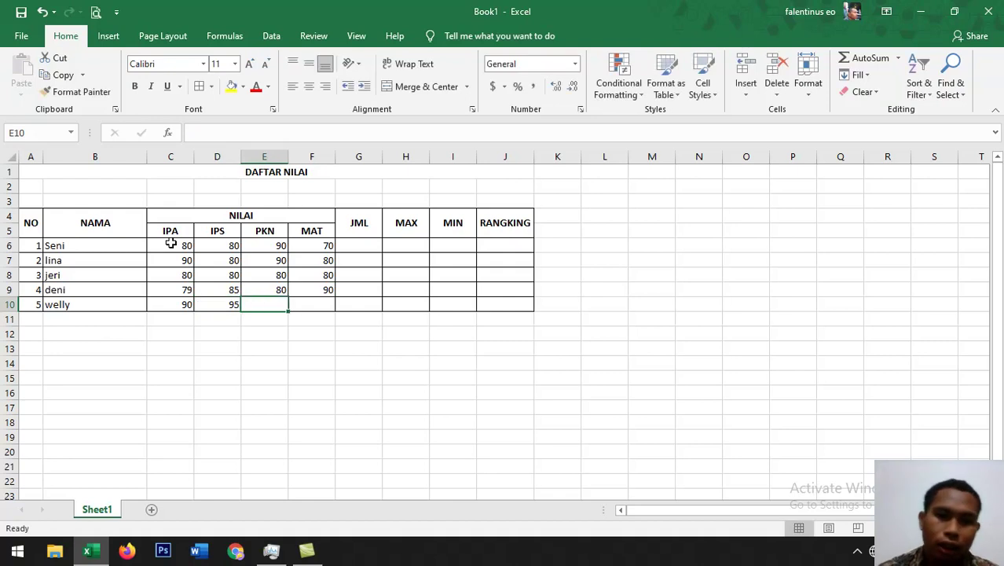
Complete the fifth student's scores in row 10: PKN 89 and MAT 80
text(1)
key(BackSpace)
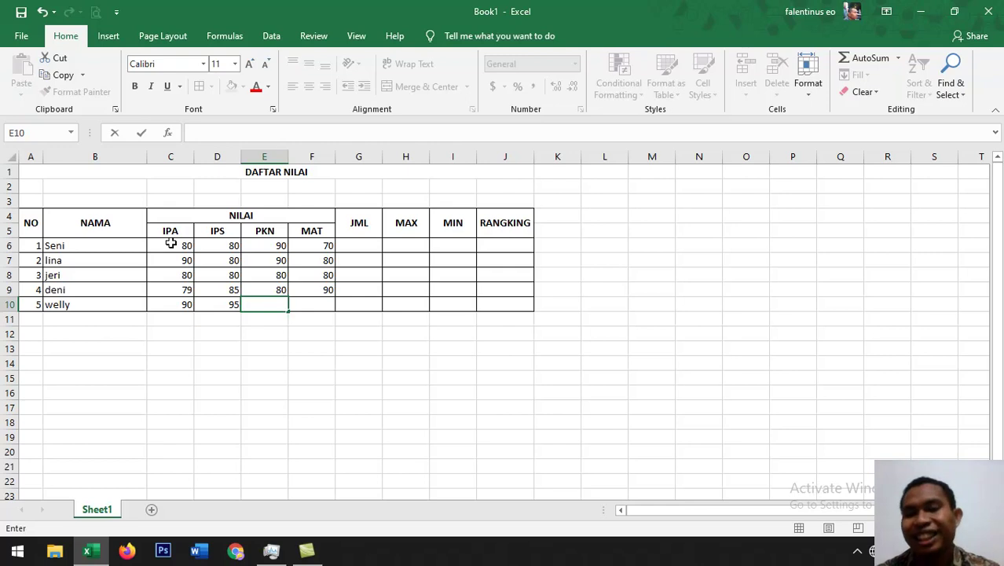
text(89)
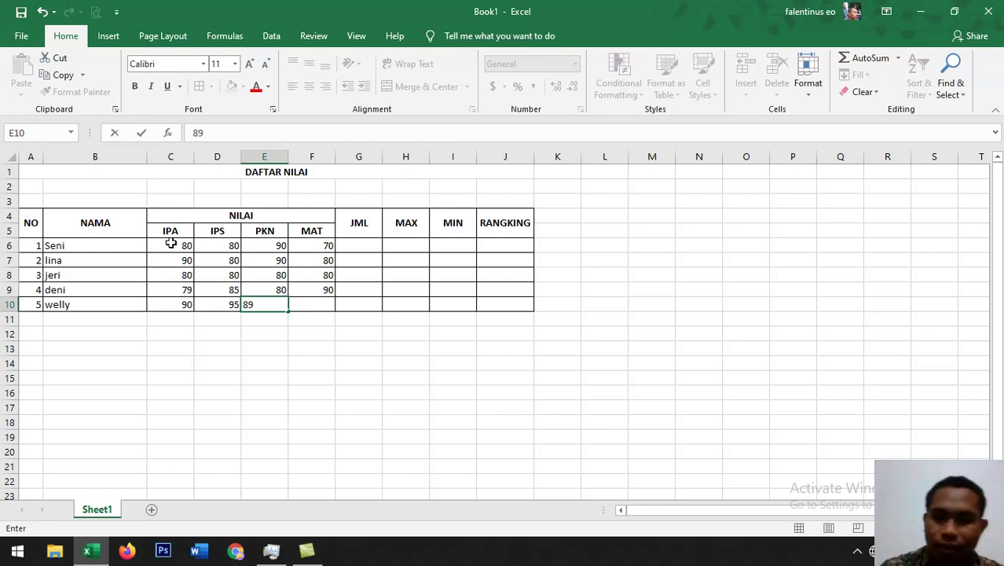
key(Tab)
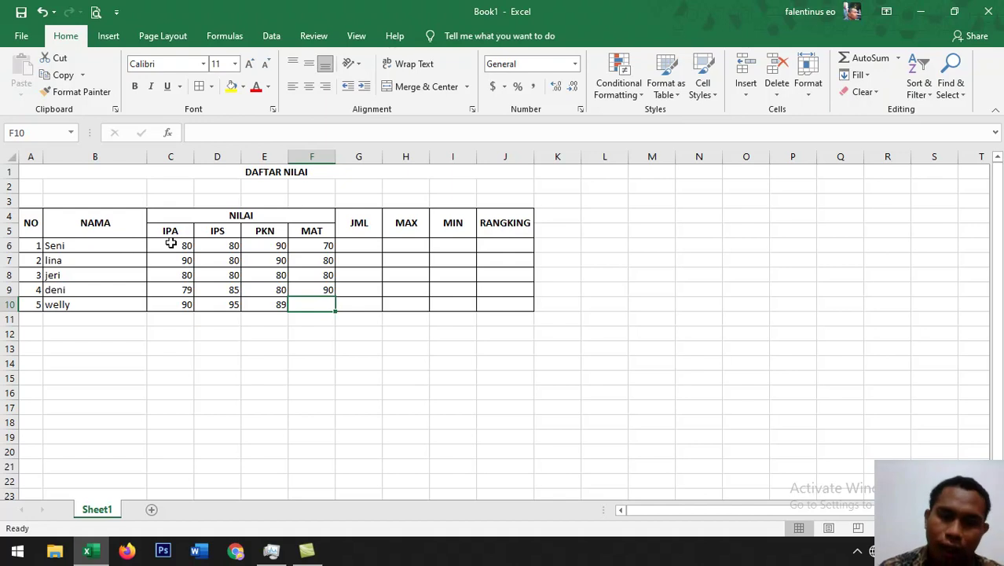
text(8)
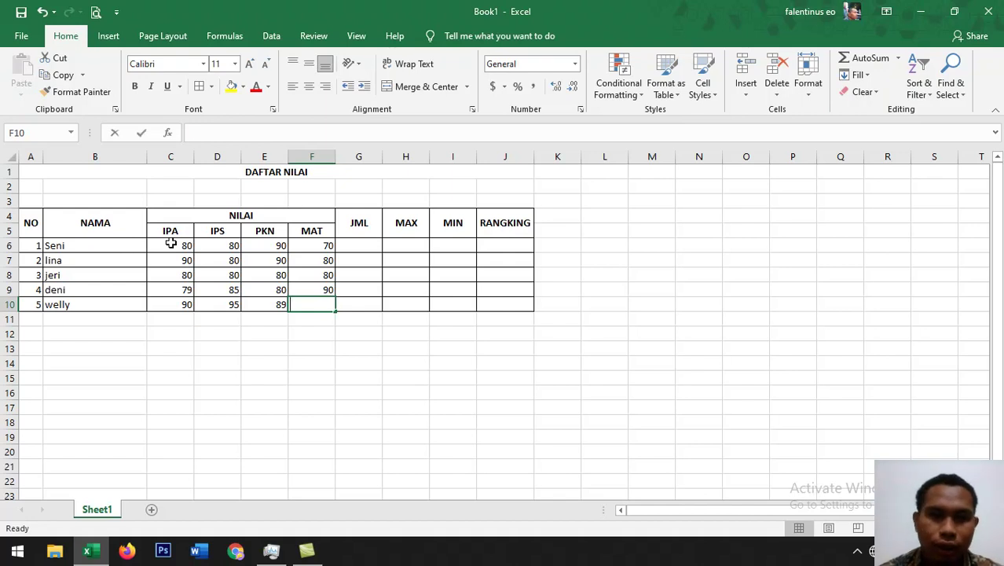
text(0)
key(Right)
key(Right)
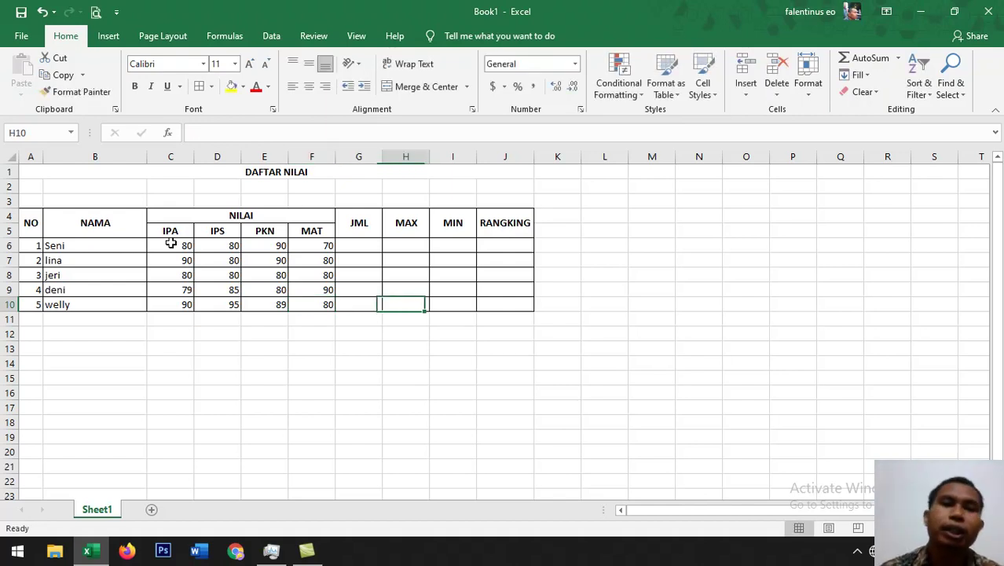
key(Up)
key(Up)
key(Up)
key(Left)
key(Up)
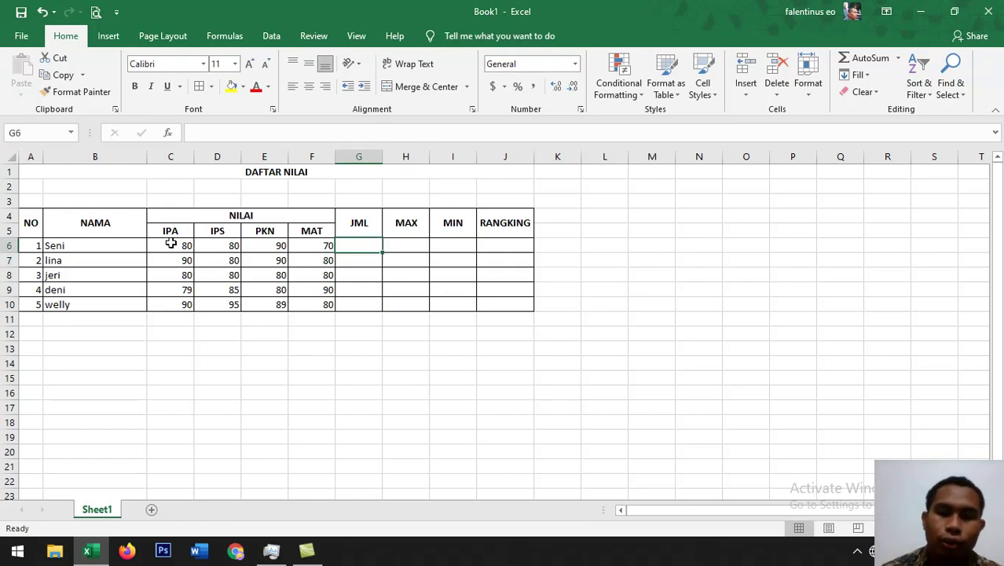
text(sum()
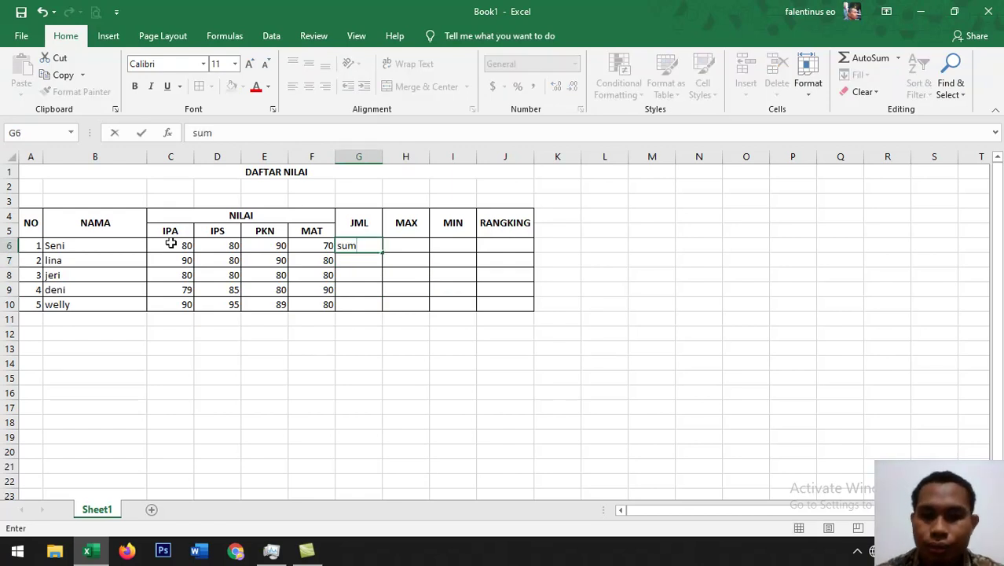
key(Return)
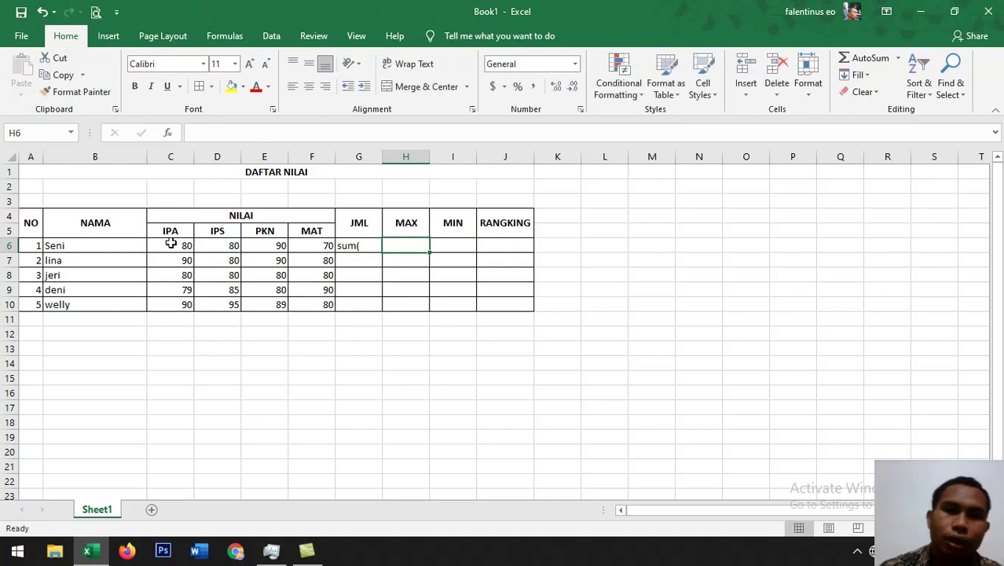
key(Up)
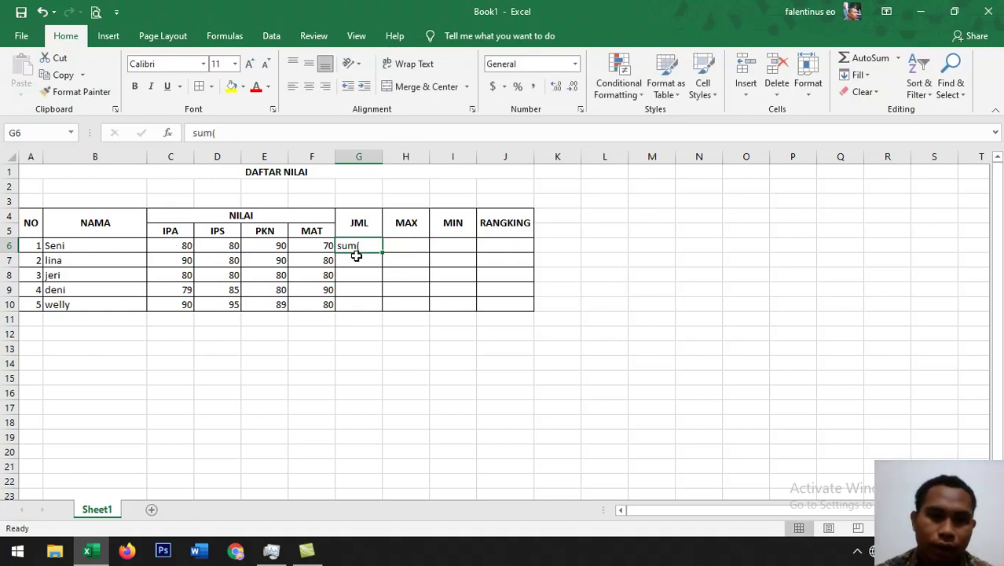
key(Delete)
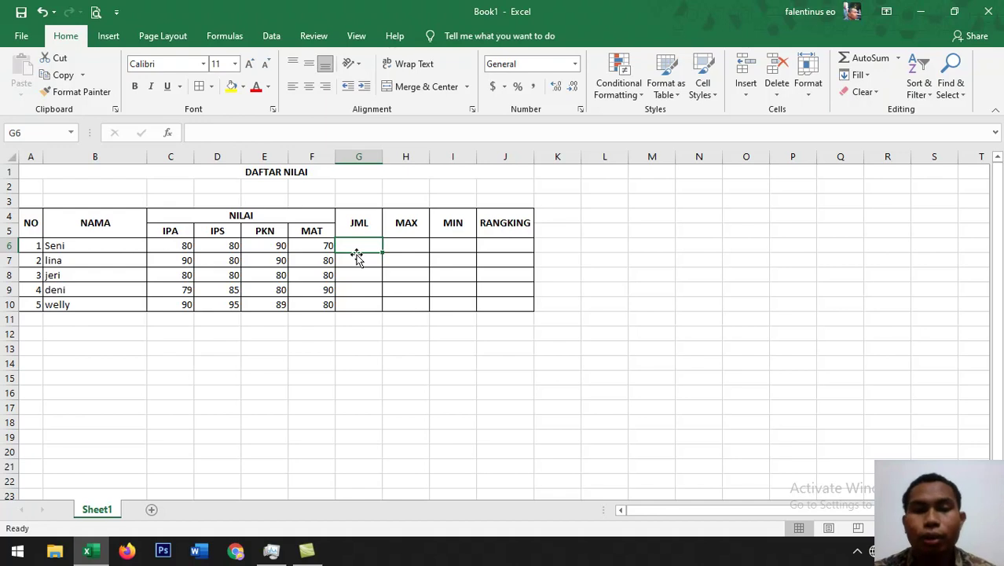
Total the first student's four scores in the JML cell G6 with =SUM(C6:F6)
text(=sum)
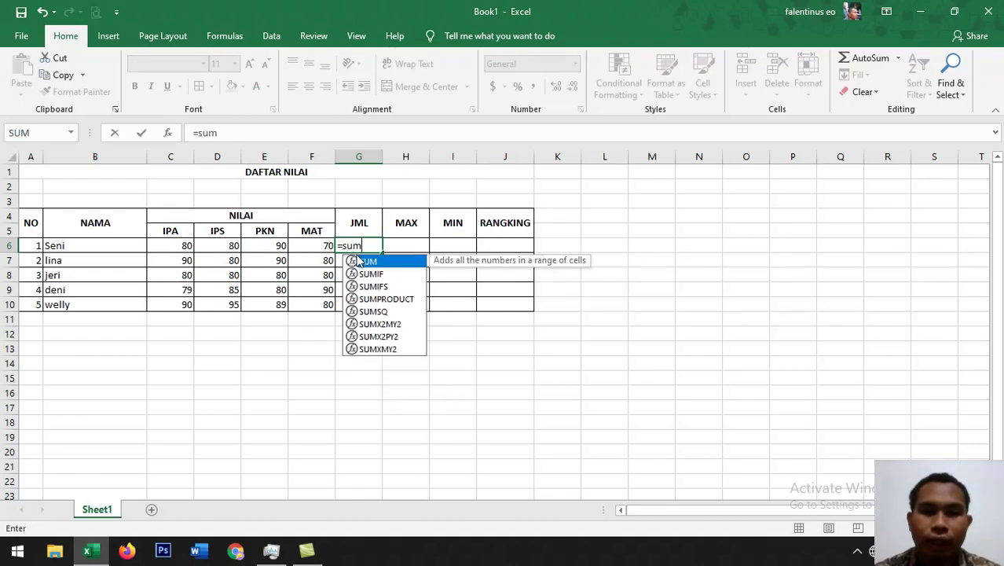
text(()
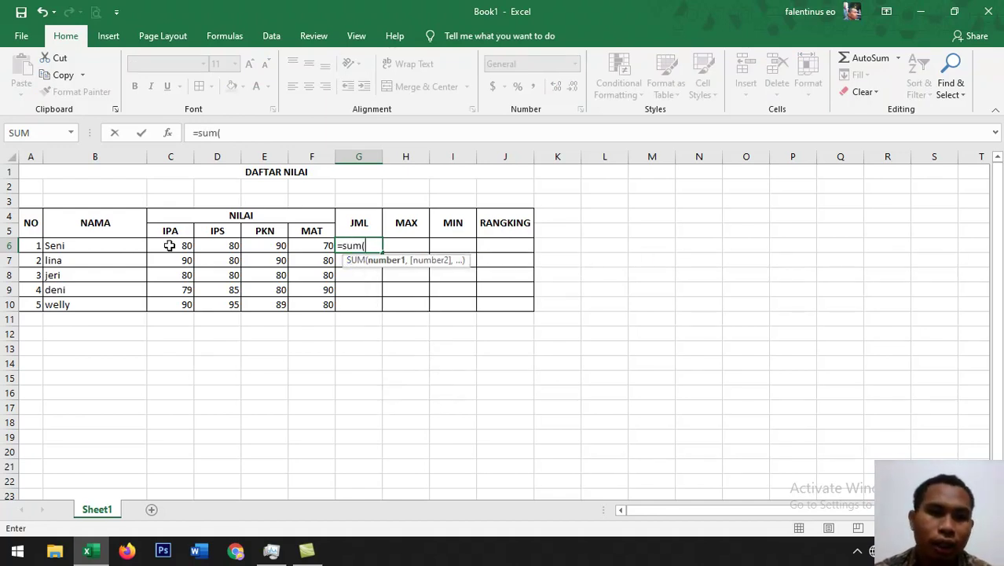
drag(169, 244, 306, 246)
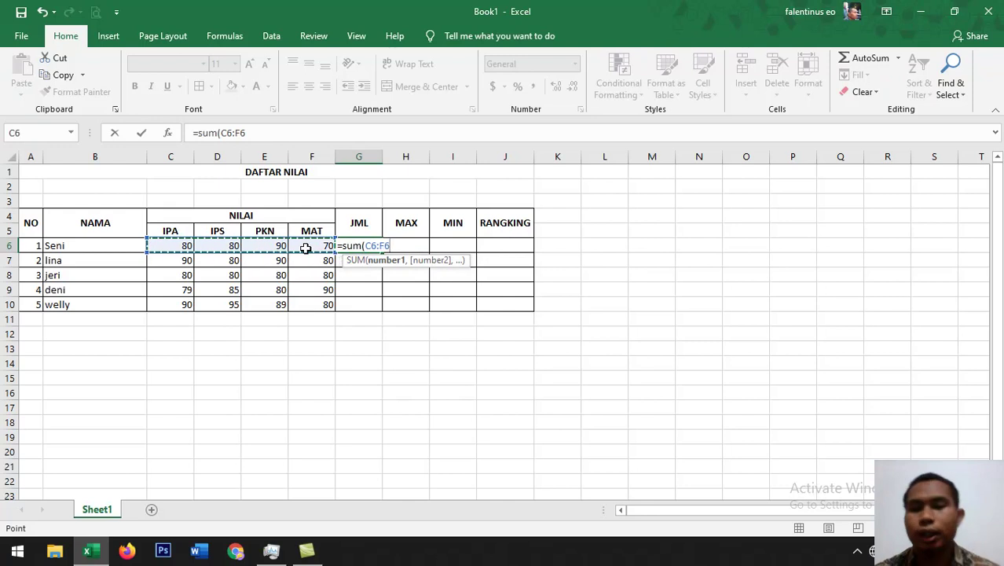
key(Return)
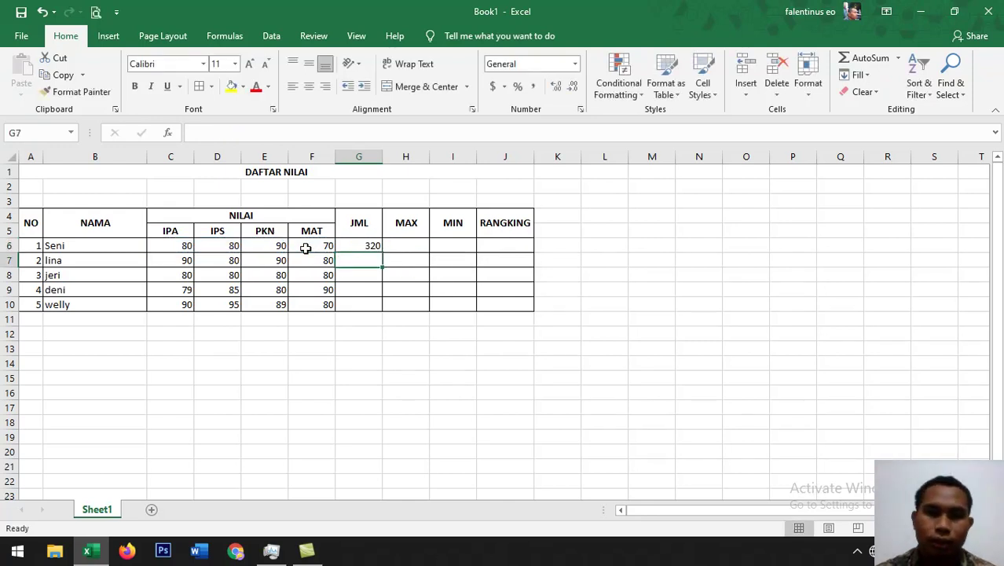
Enter the formula =SUM(C6:F6) in H6, the first student's MAX cell
click(418, 247)
text(=sum()
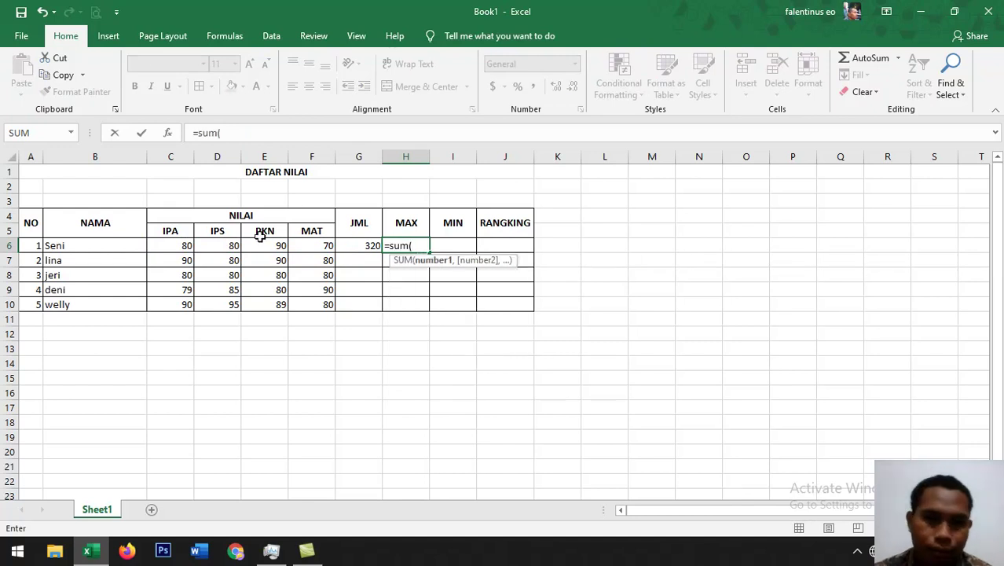
drag(157, 247, 315, 243)
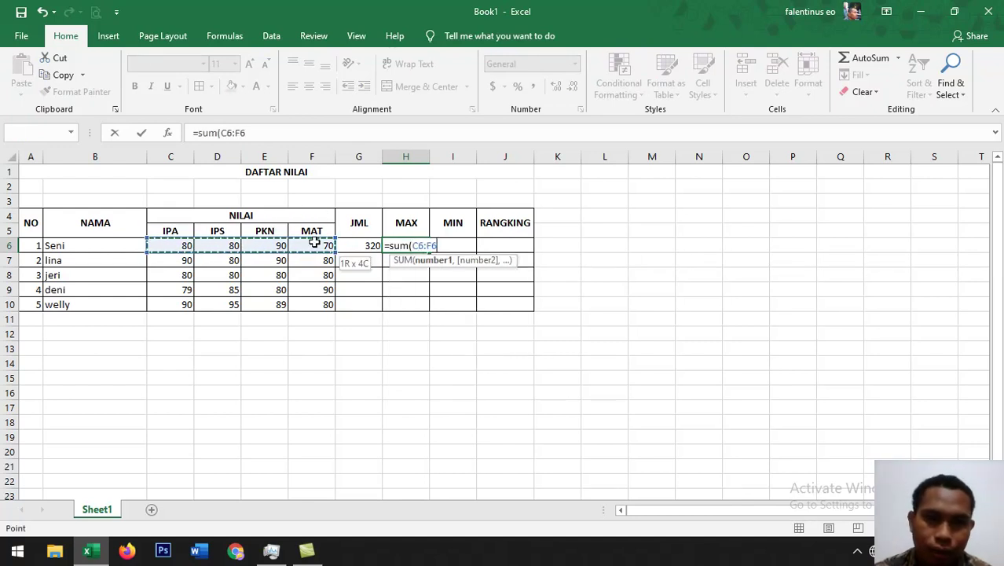
text())
key(Return)
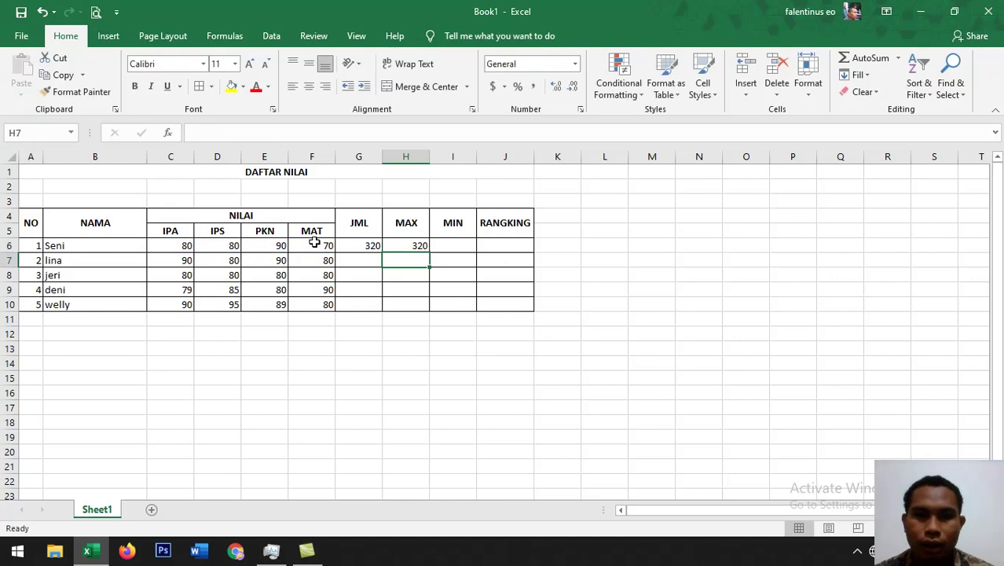
Replace the formula in H6 with =MAX(C6:F6) to get the first student's highest score
click(401, 247)
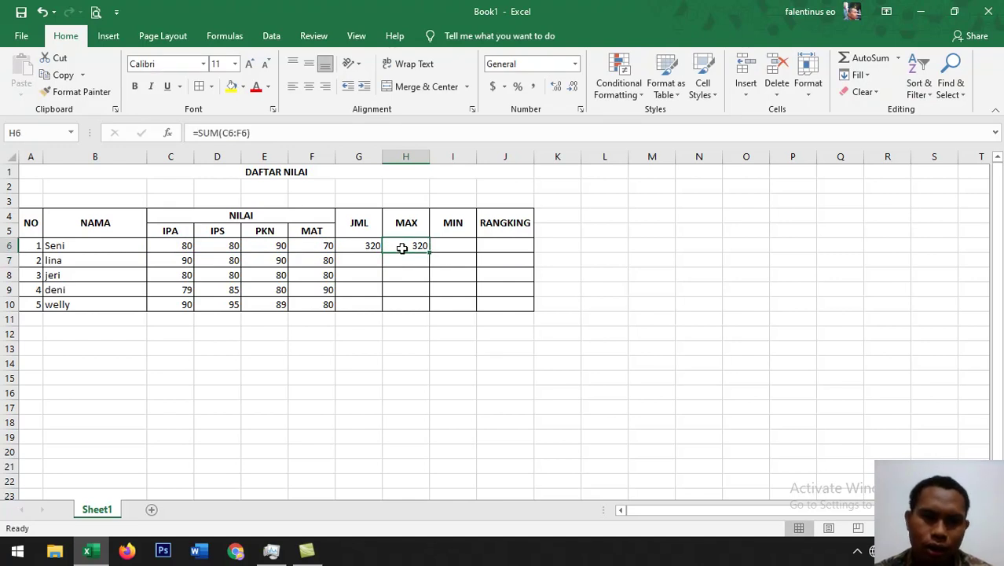
key(BackSpace)
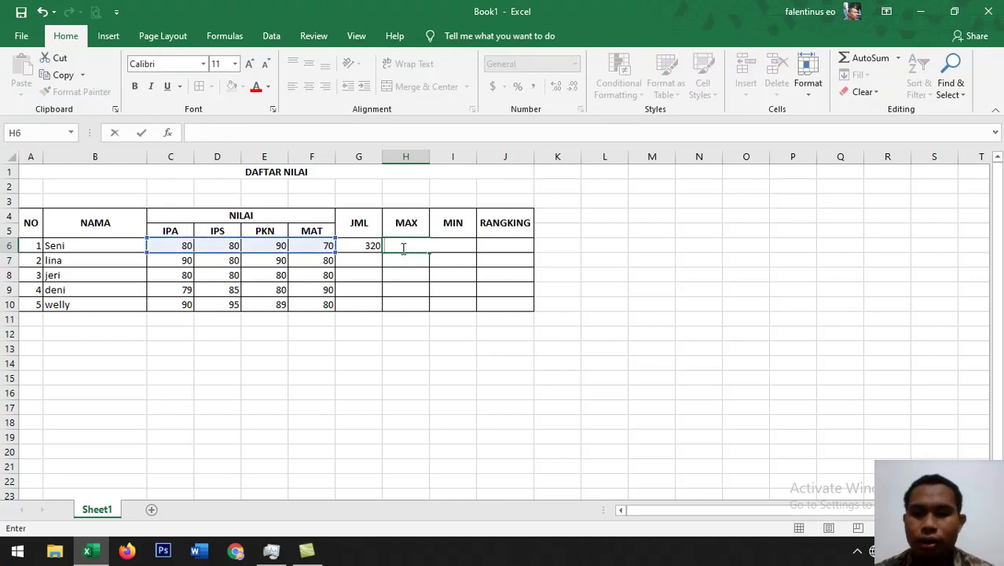
text(=max)
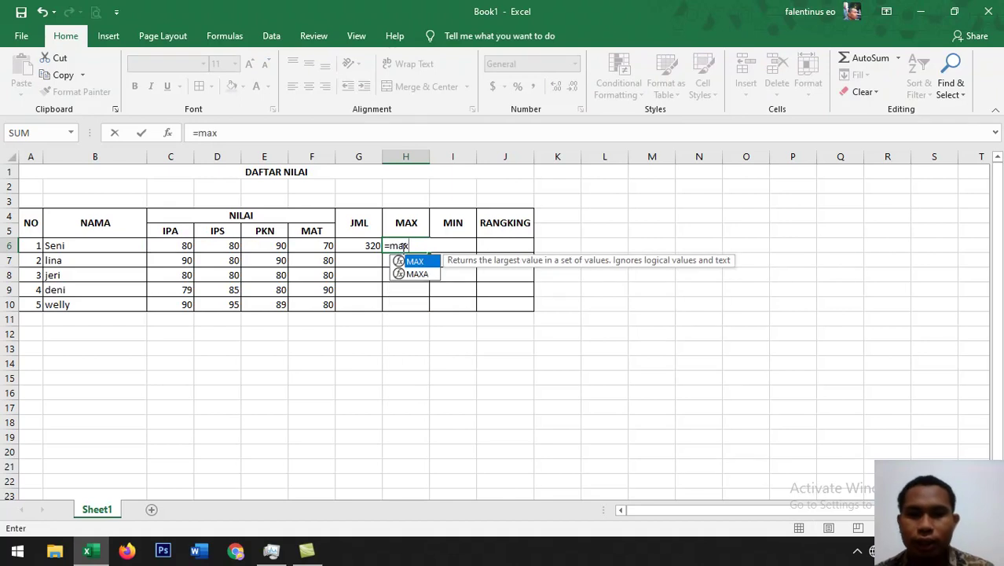
text(()
click(157, 245)
drag(226, 246, 300, 245)
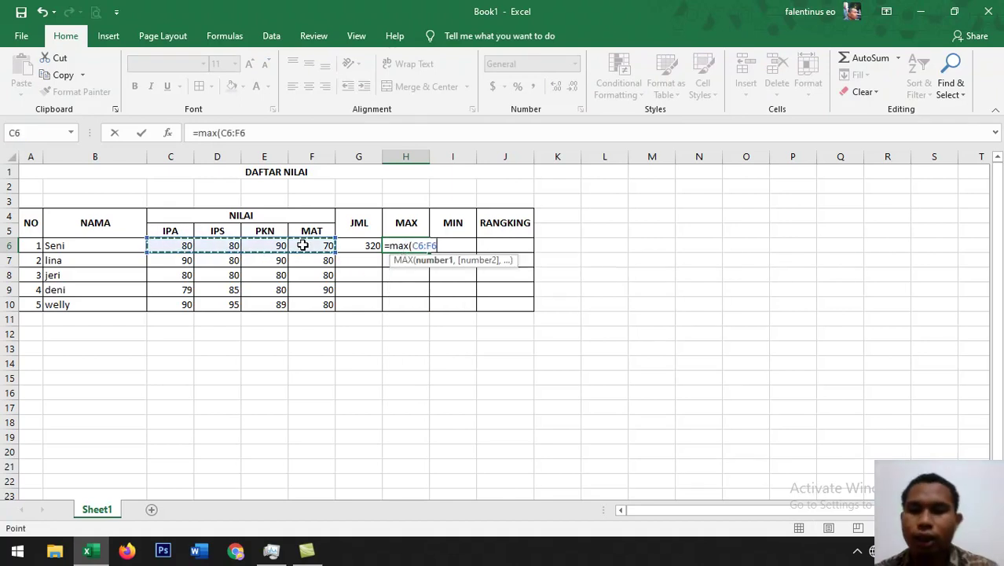
text())
key(Return)
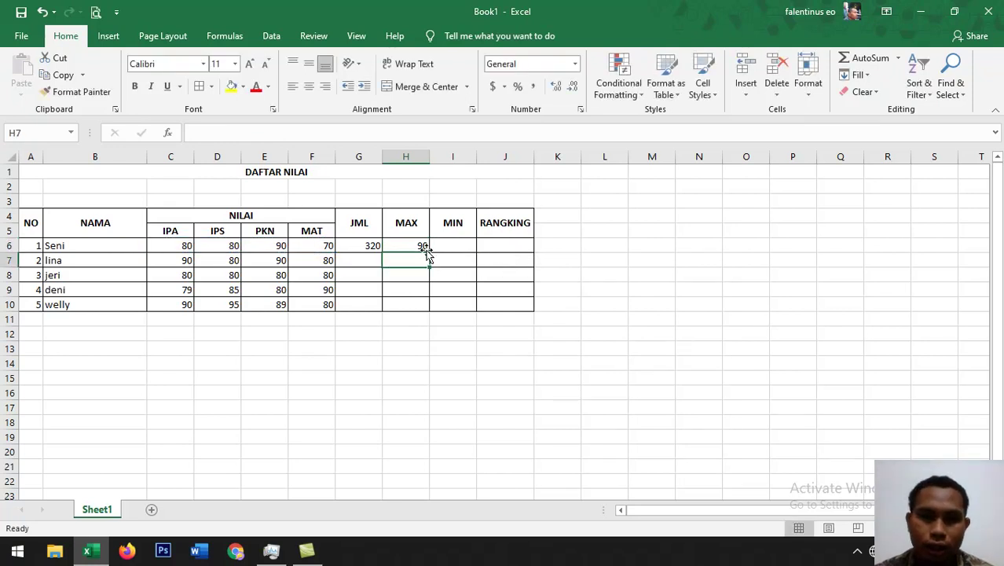
Get the first student's lowest score in the MIN cell I6 with =MIN(C6:F6)
click(455, 245)
text(=)
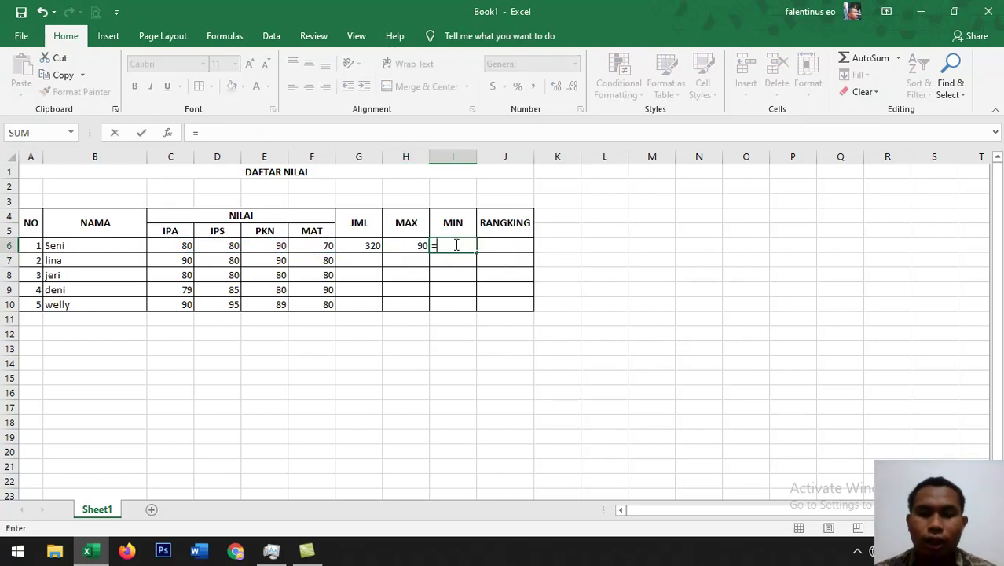
text(min)
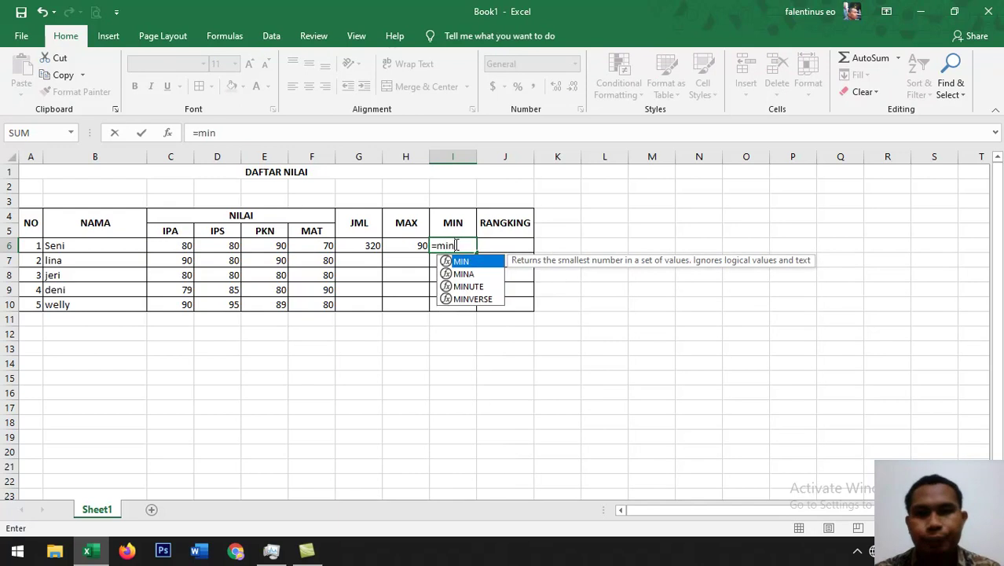
text(()
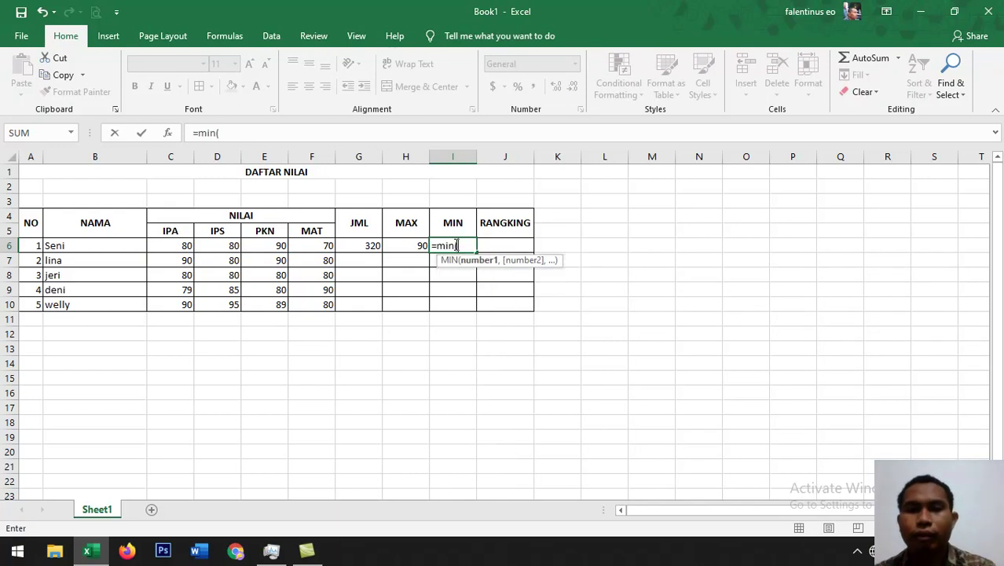
click(191, 246)
drag(207, 248, 305, 245)
text())
key(Return)
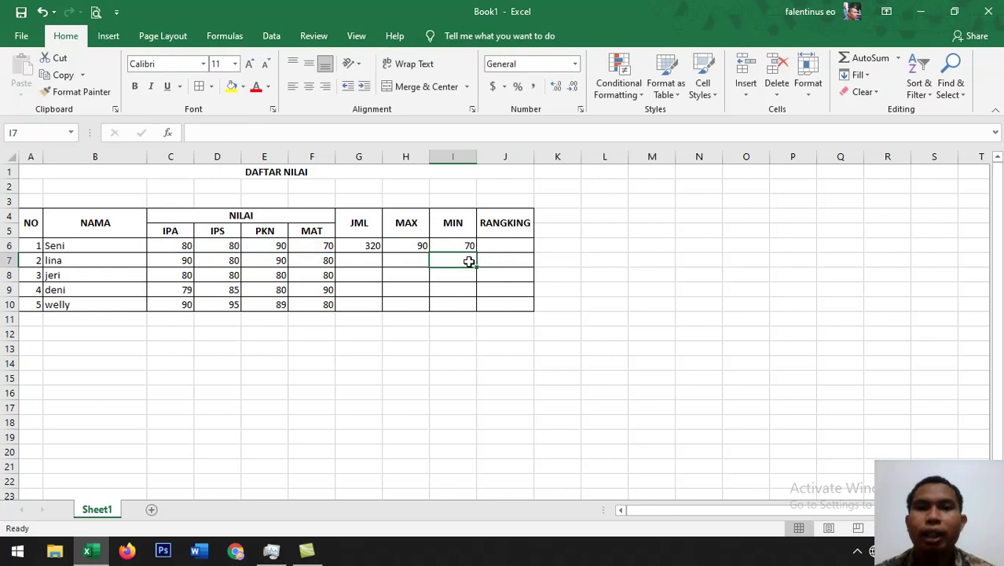
Rank the first student's total in the RANGKING cell J6 with =RANK(G6,$G$6:$G$10,0)
click(504, 248)
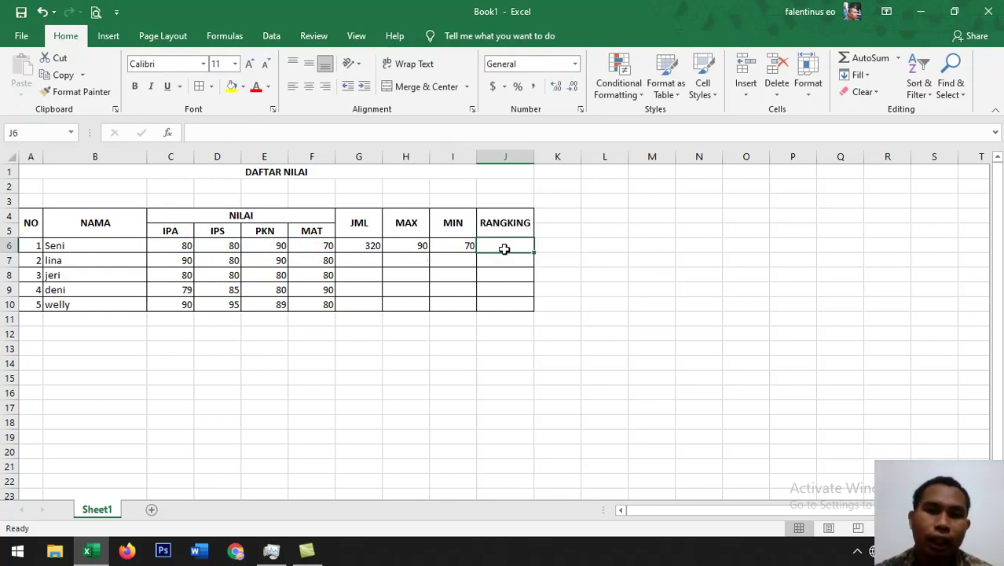
text(=ran)
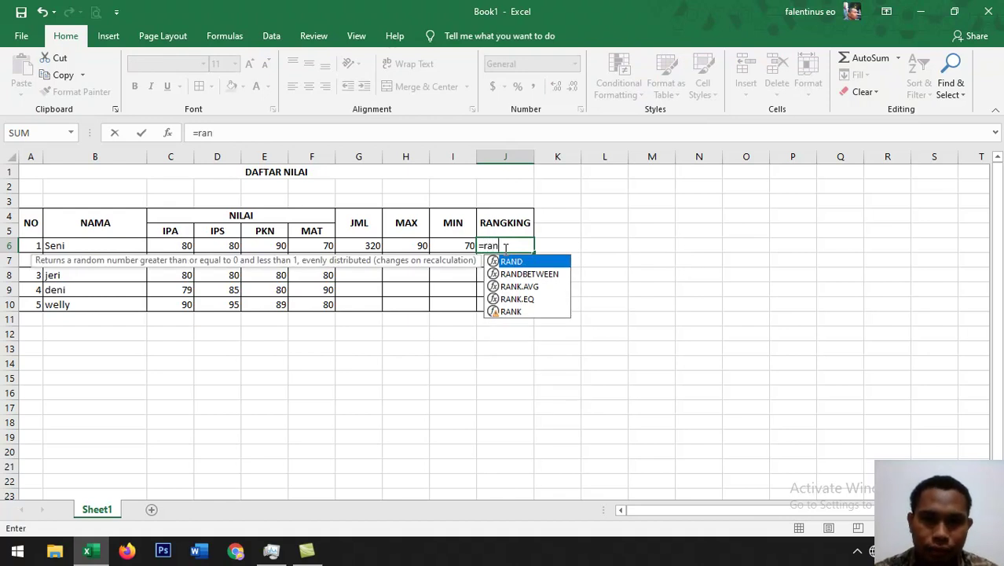
text(k)
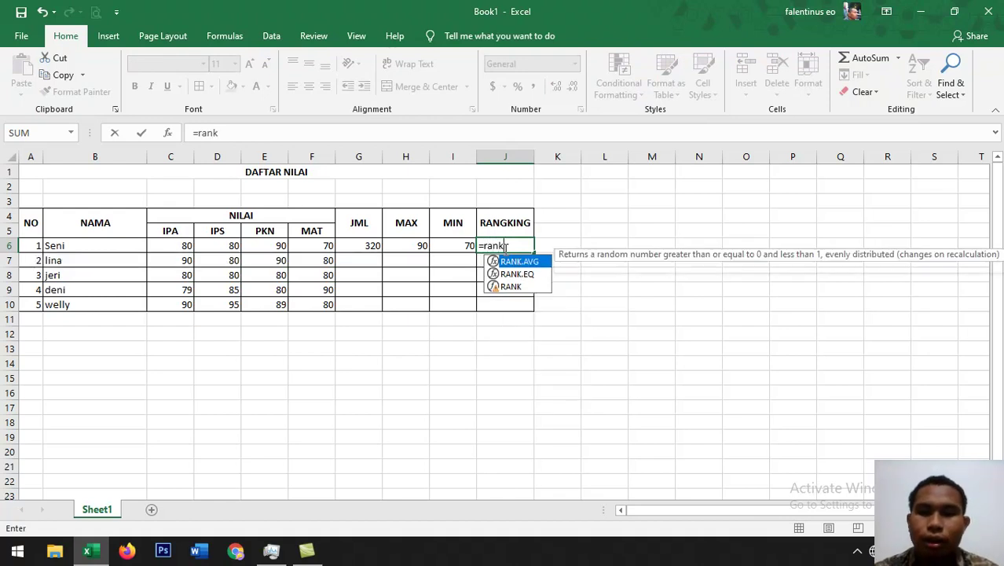
text(()
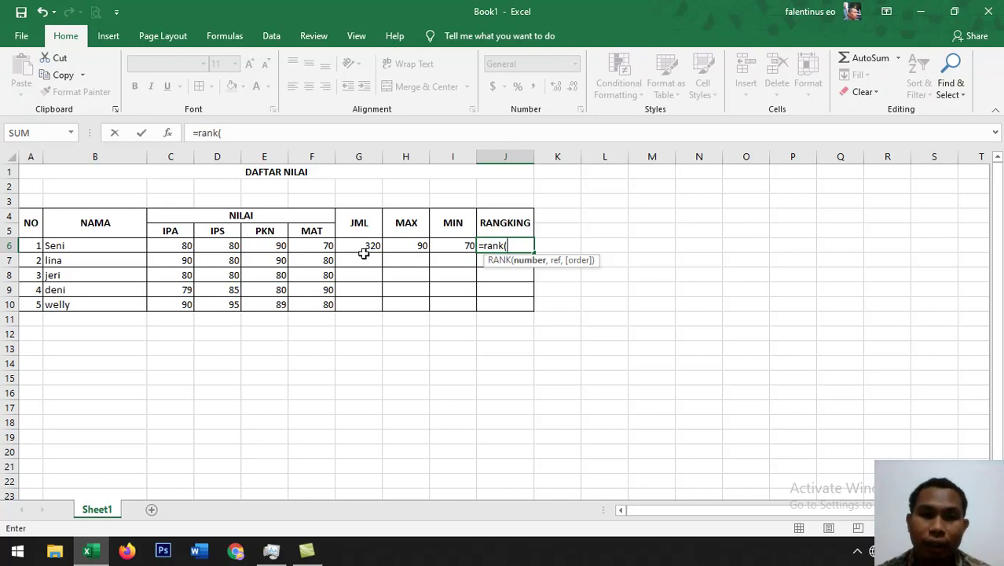
click(365, 246)
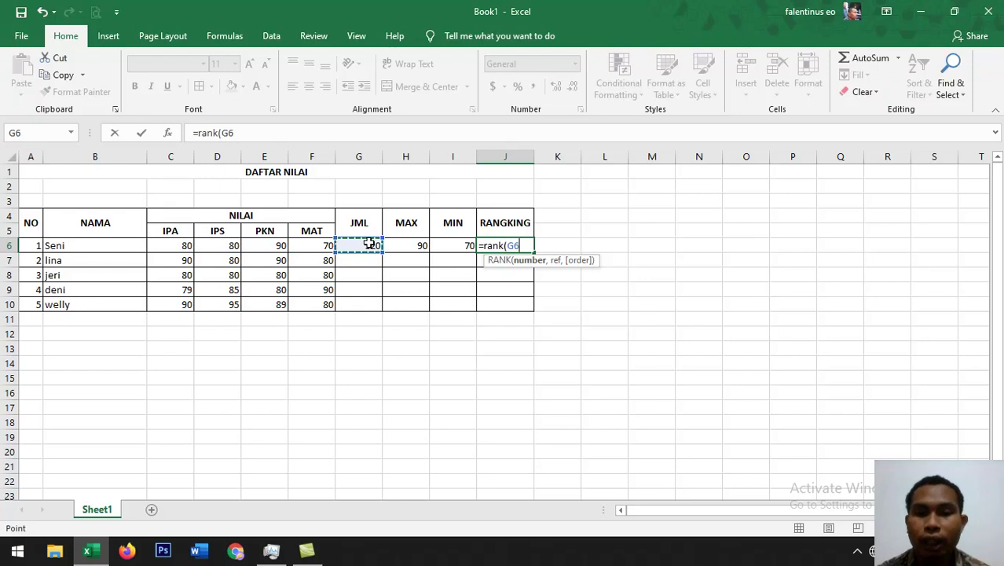
text(,)
click(356, 245)
drag(356, 246, 356, 304)
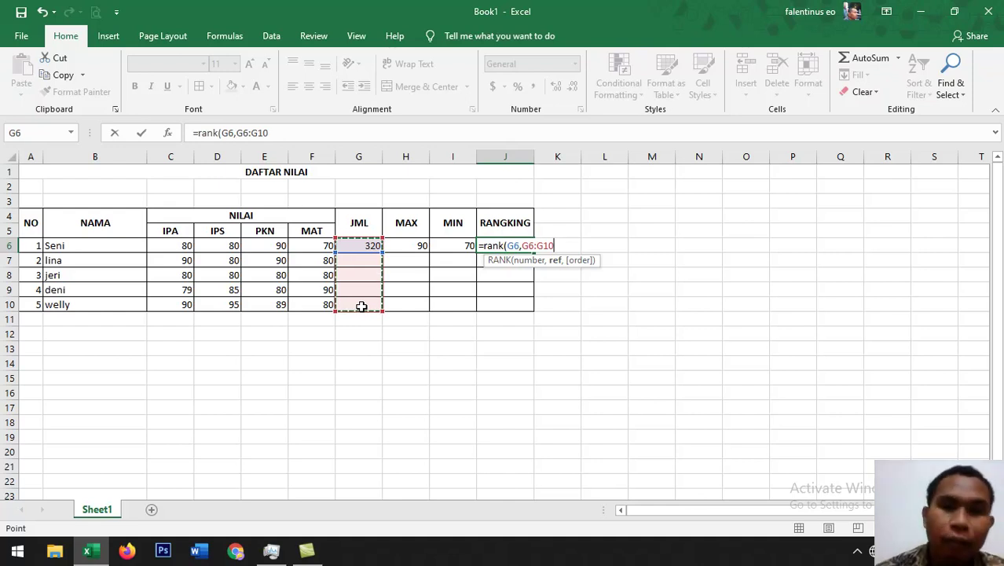
key(F4)
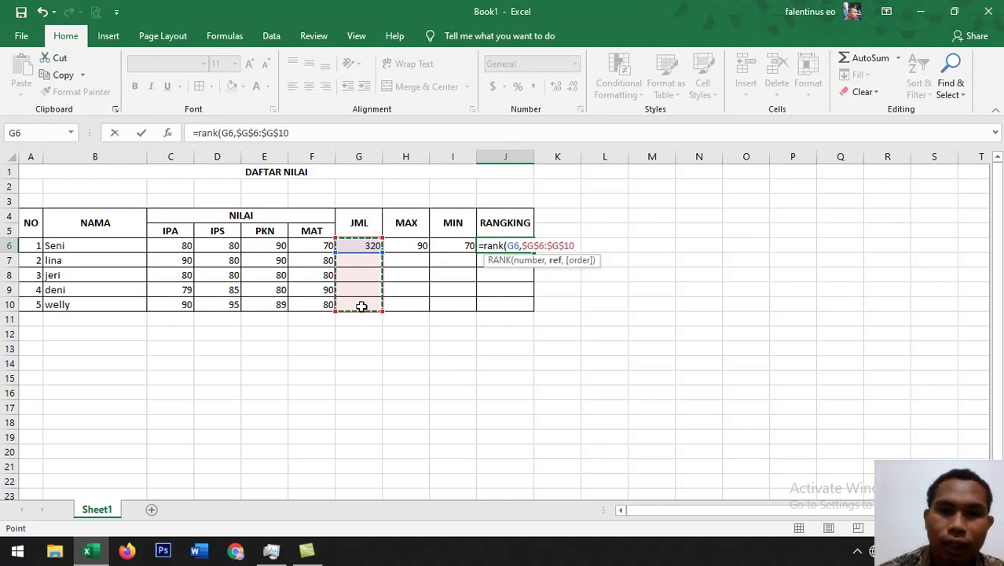
text(,0)
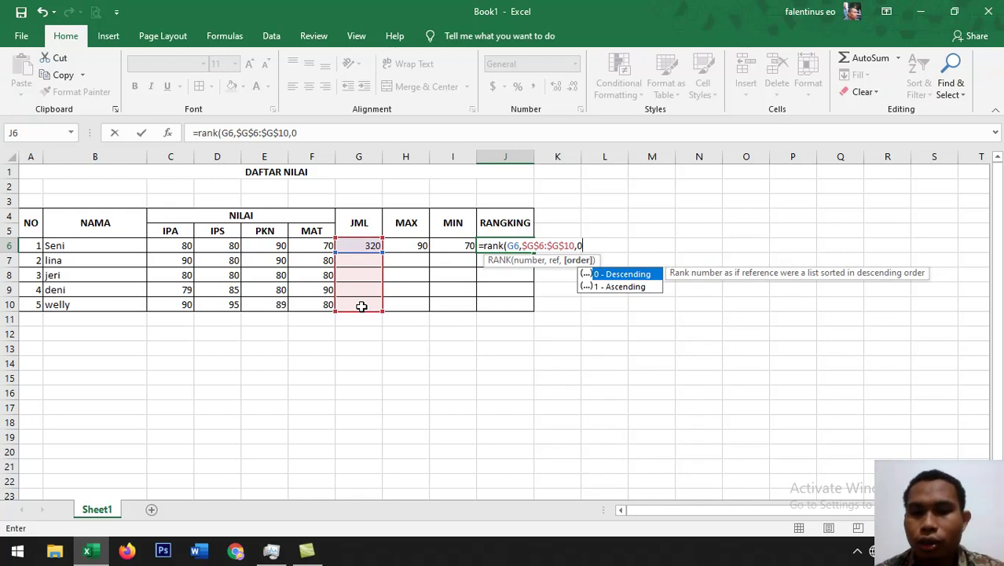
text())
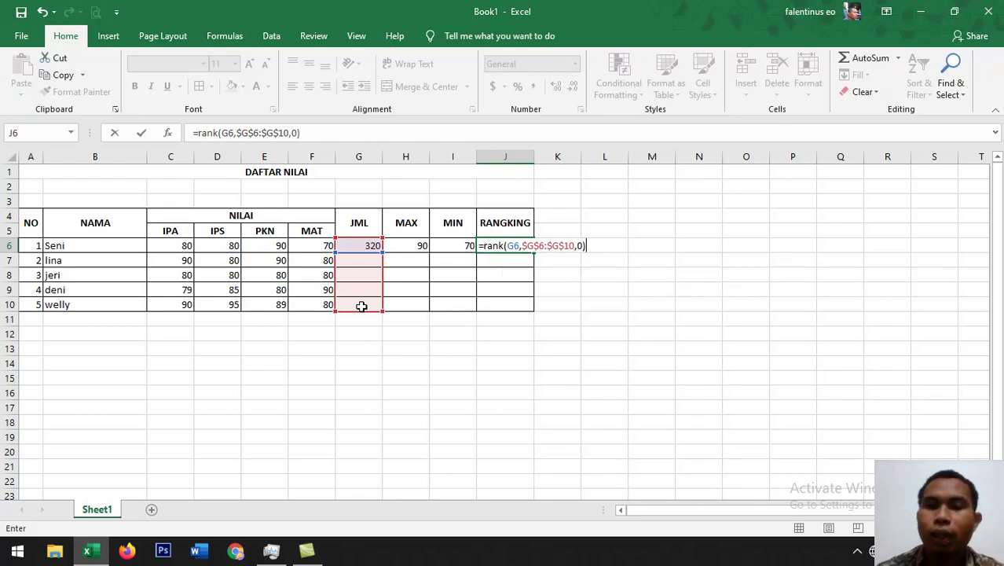
key(Return)
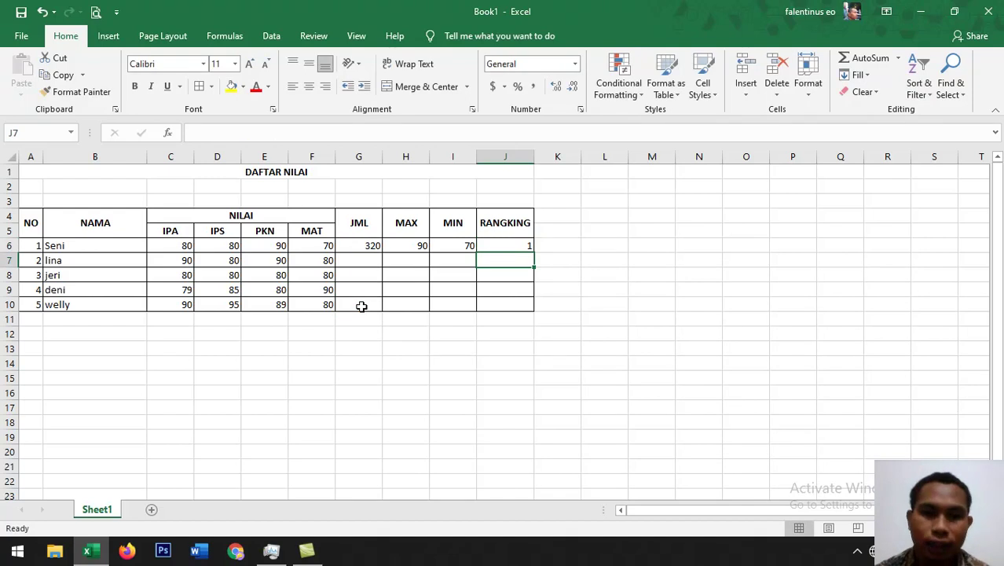
click(509, 246)
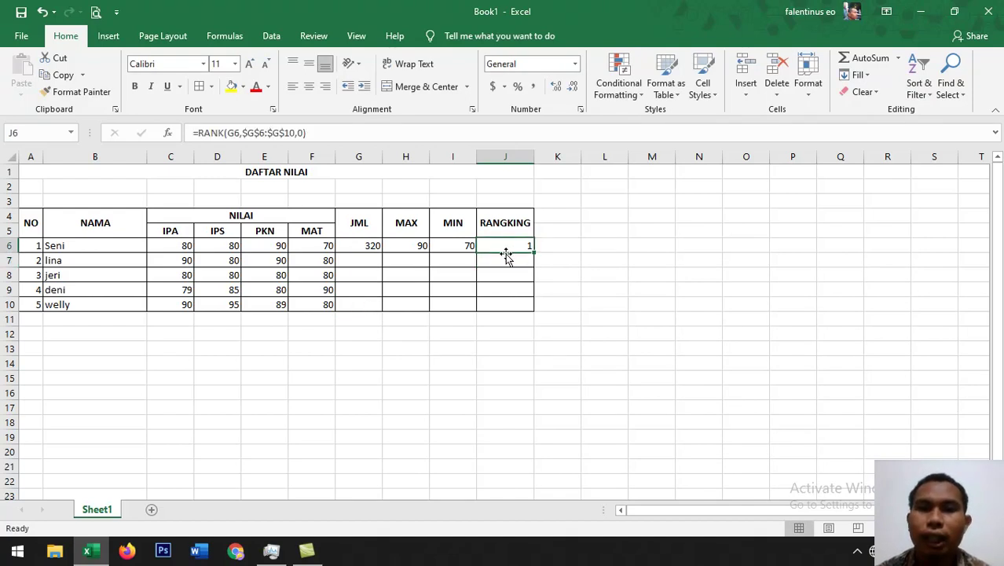
Total the second student's four scores in the JML cell G7 with =SUM(C7:F7)
click(375, 259)
text(=)
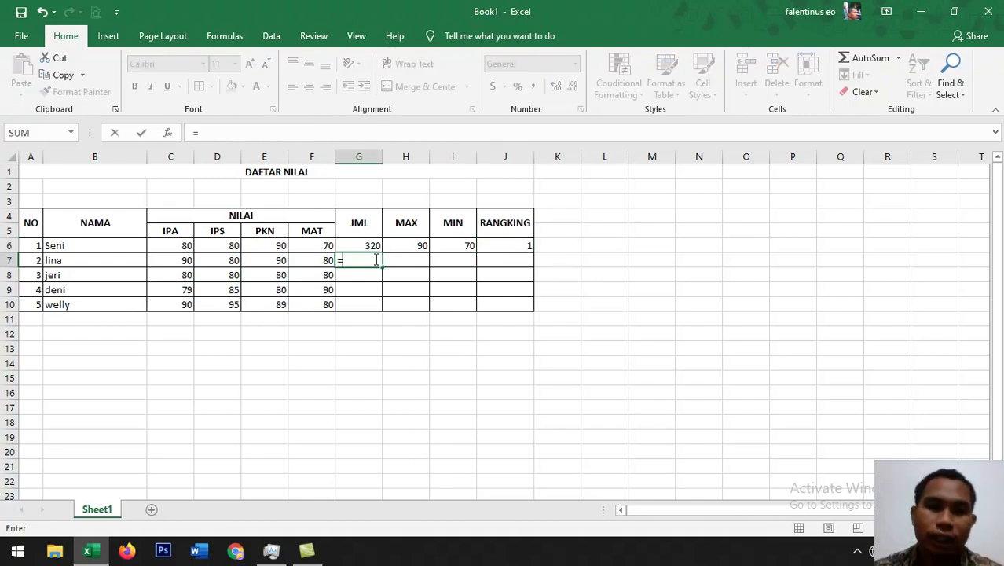
text(sum)
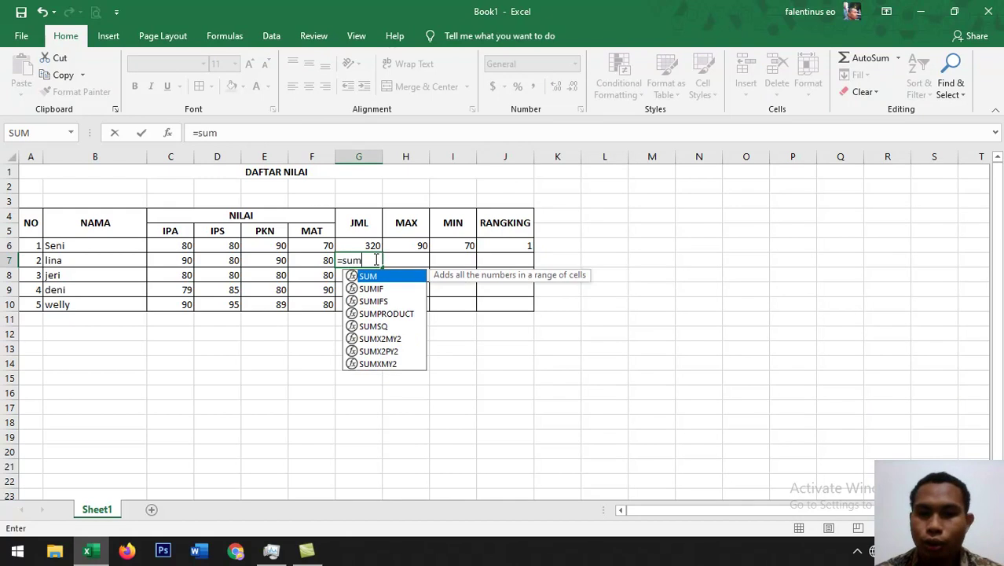
text(()
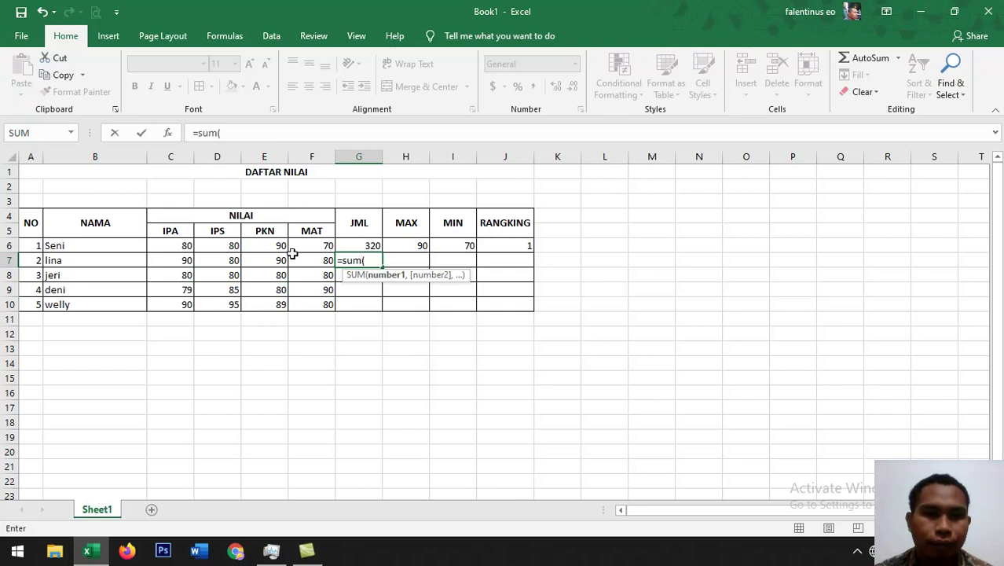
drag(182, 260, 311, 264)
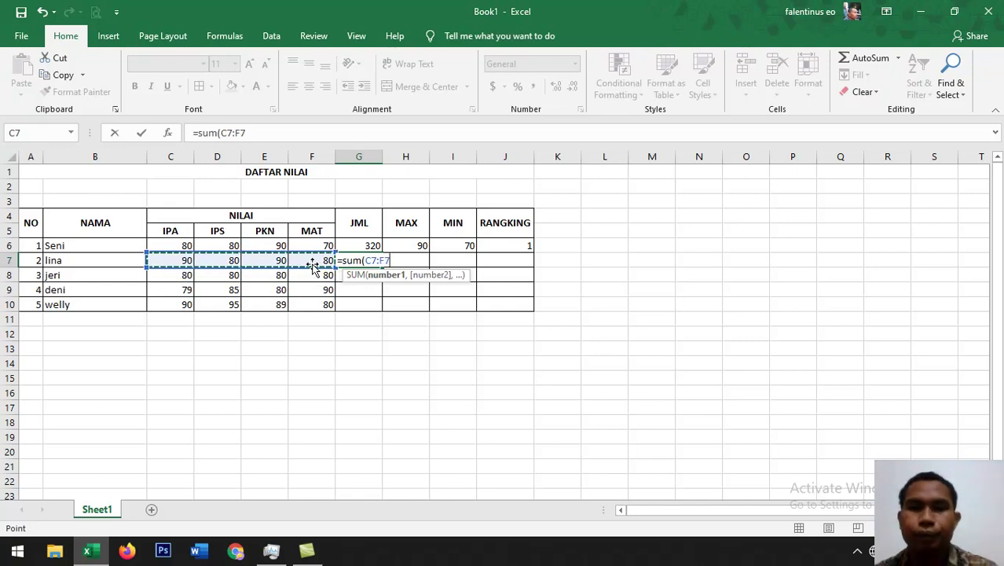
text())
key(Return)
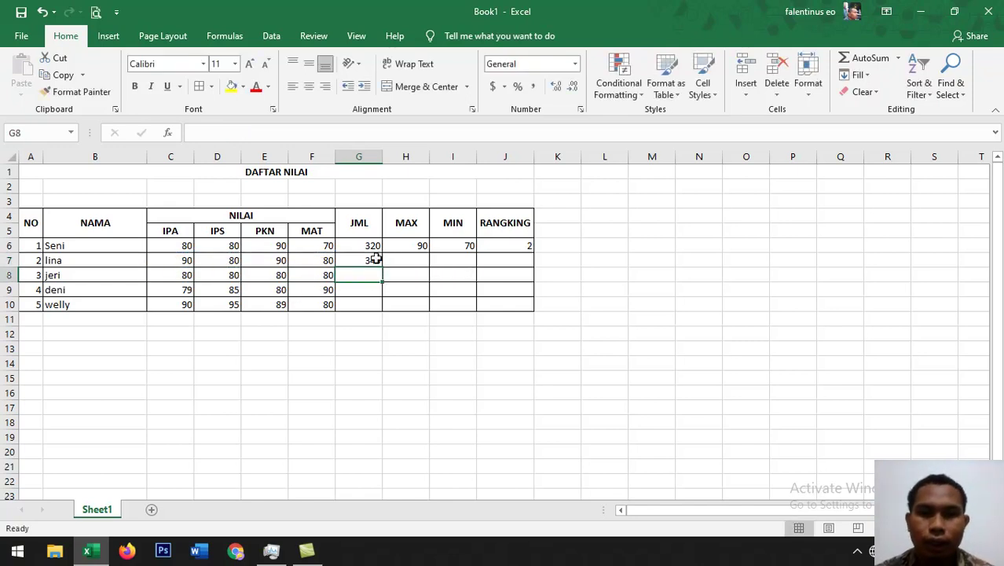
Get the second student's highest score in the MAX cell H7 with =MAX(C7:F7)
click(410, 262)
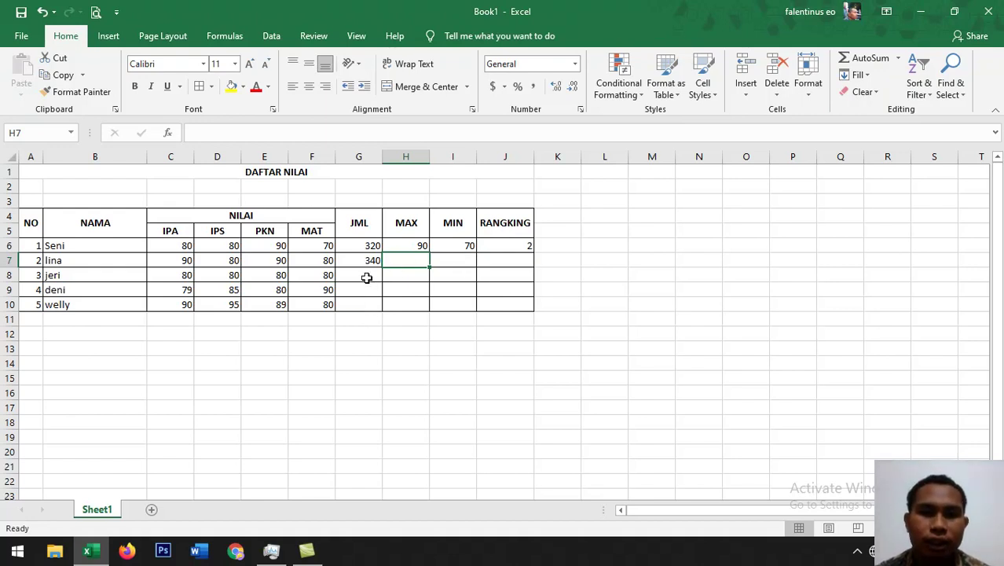
click(518, 260)
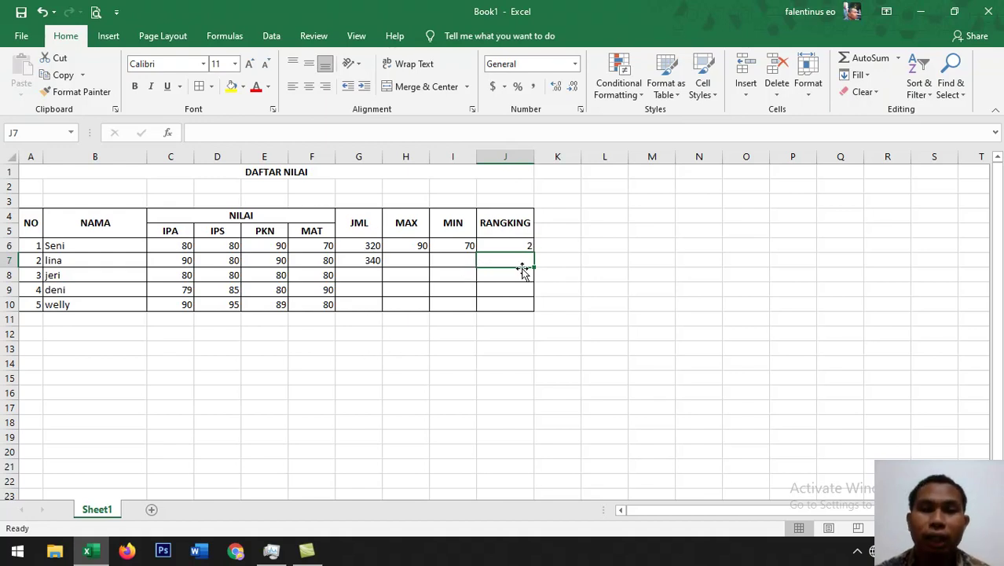
click(404, 265)
text(=)
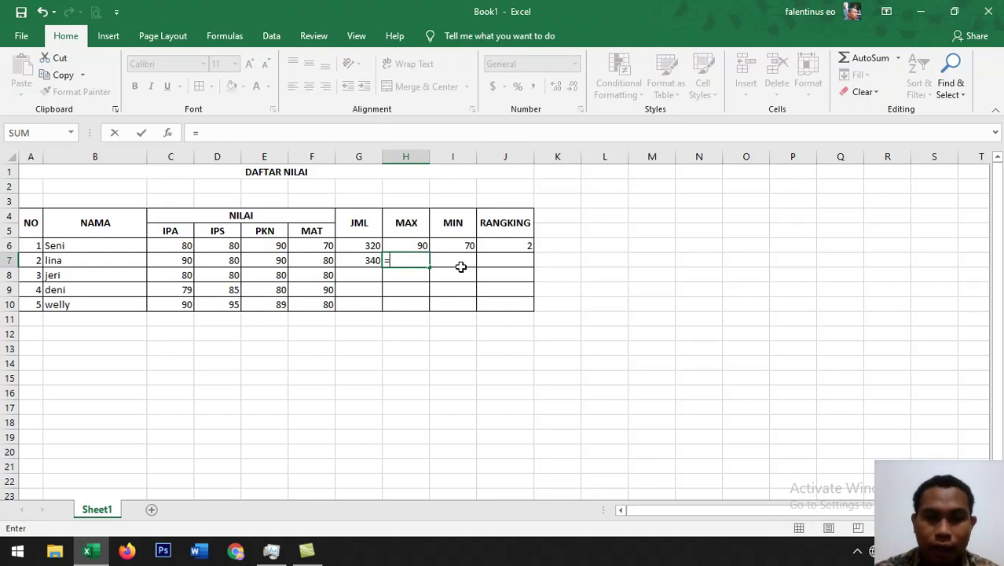
text(max)
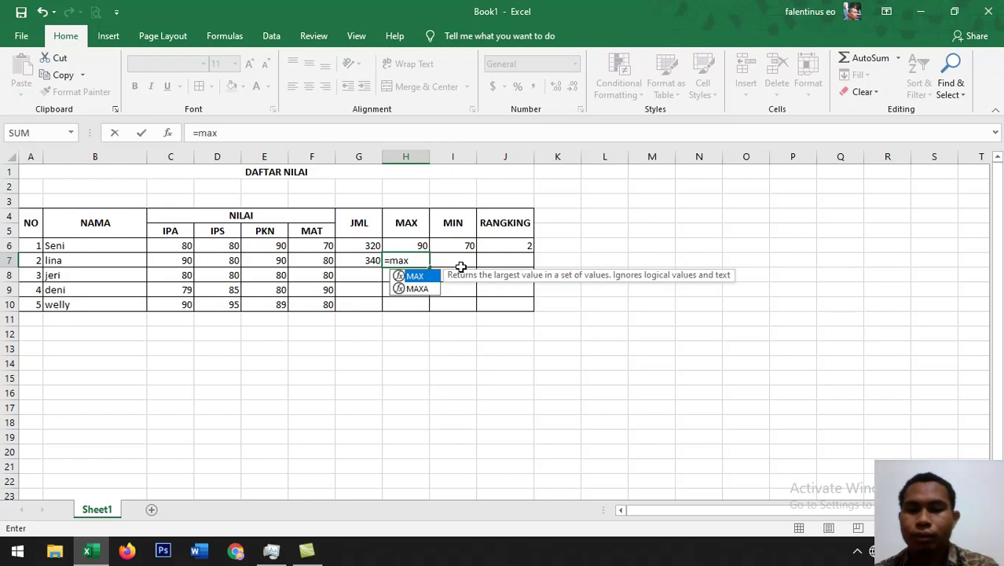
text(()
click(168, 259)
drag(168, 259, 313, 257)
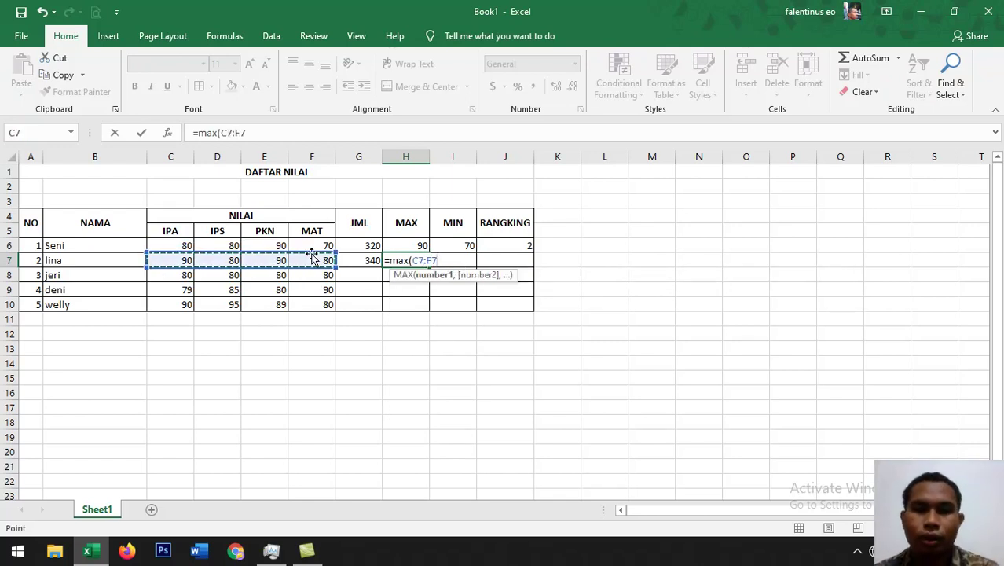
key(Return)
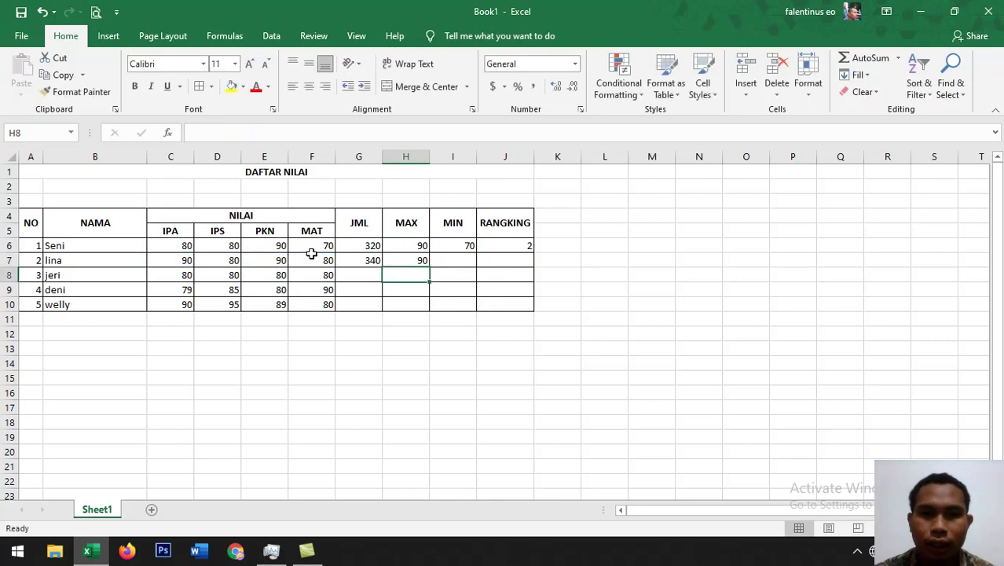
Get the second student's lowest score in the MIN cell I7 with =MIN(C7:F7)
click(451, 258)
text(=m)
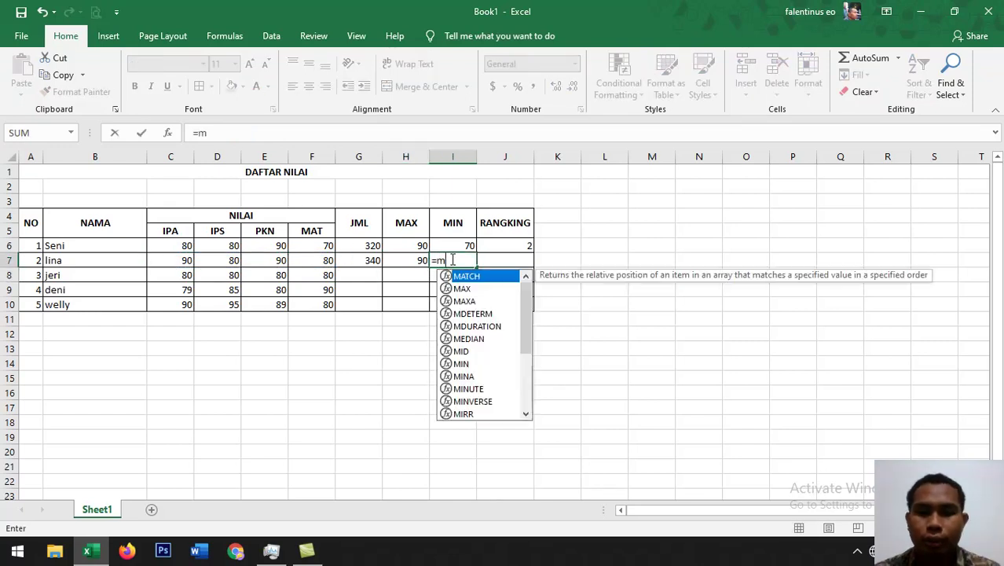
text(in()
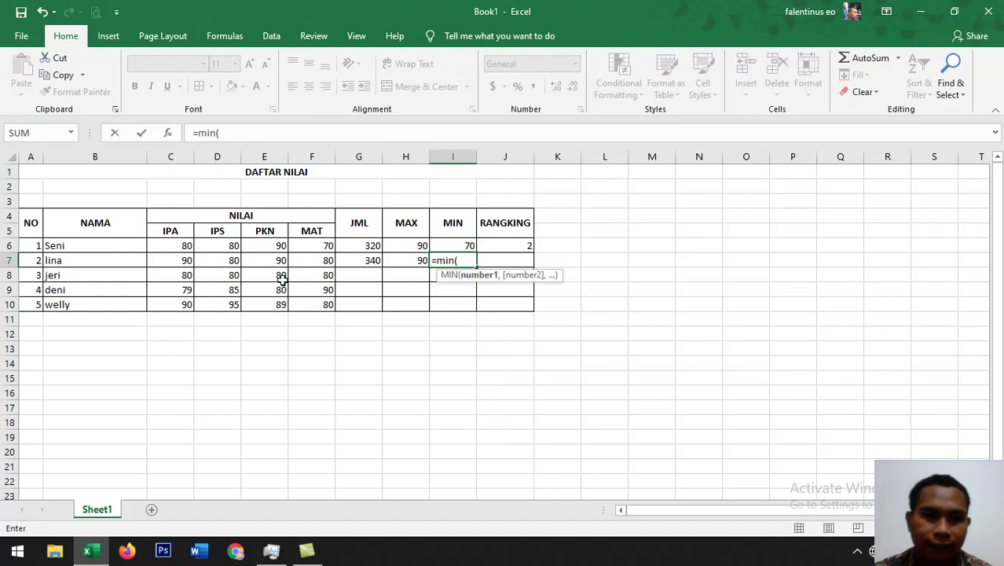
drag(180, 257, 329, 260)
key(Return)
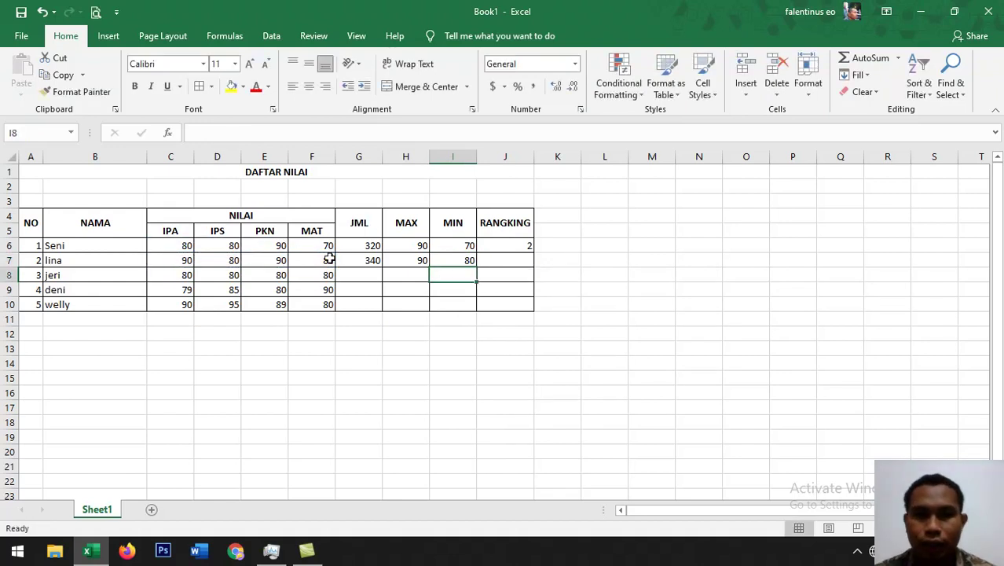
Enter =RANK(G6,$G$6:$G$10,0) in the second student's RANGKING cell J7
click(507, 259)
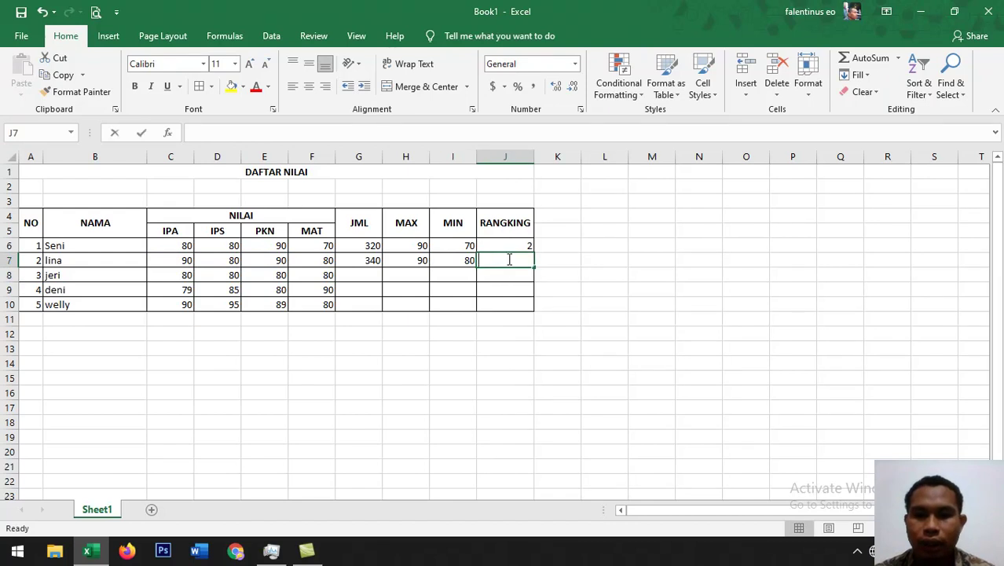
text(=rank)
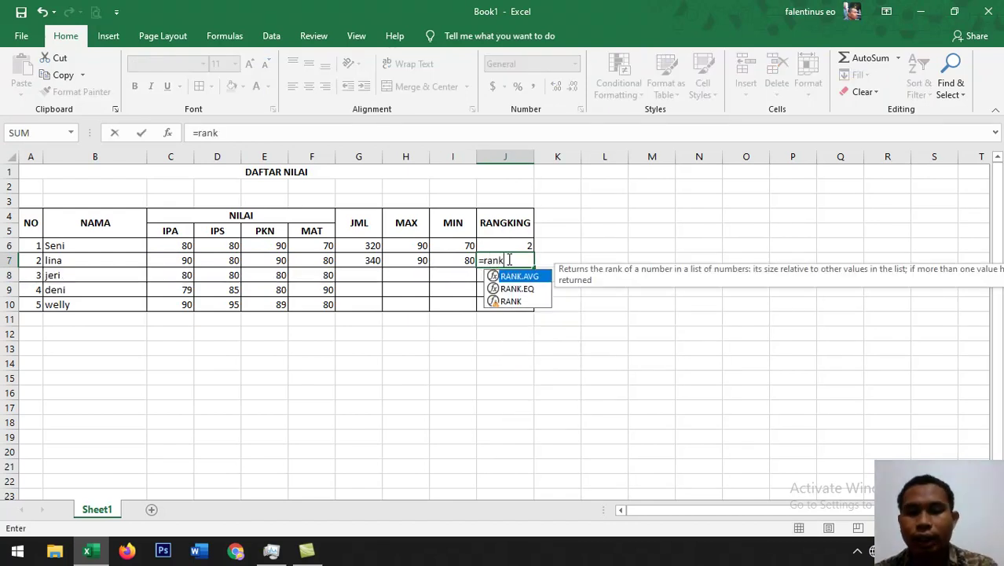
text(()
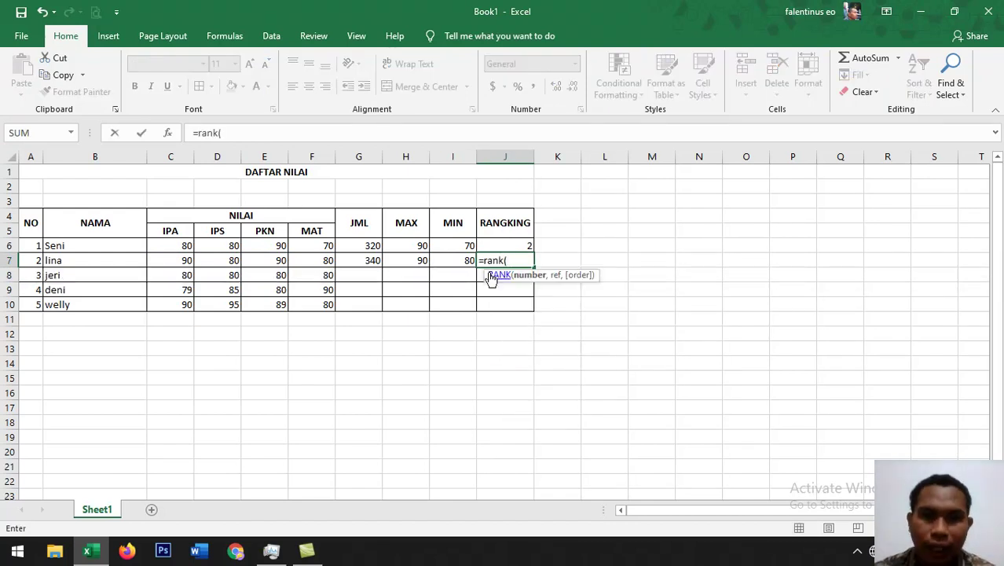
click(365, 246)
text(,)
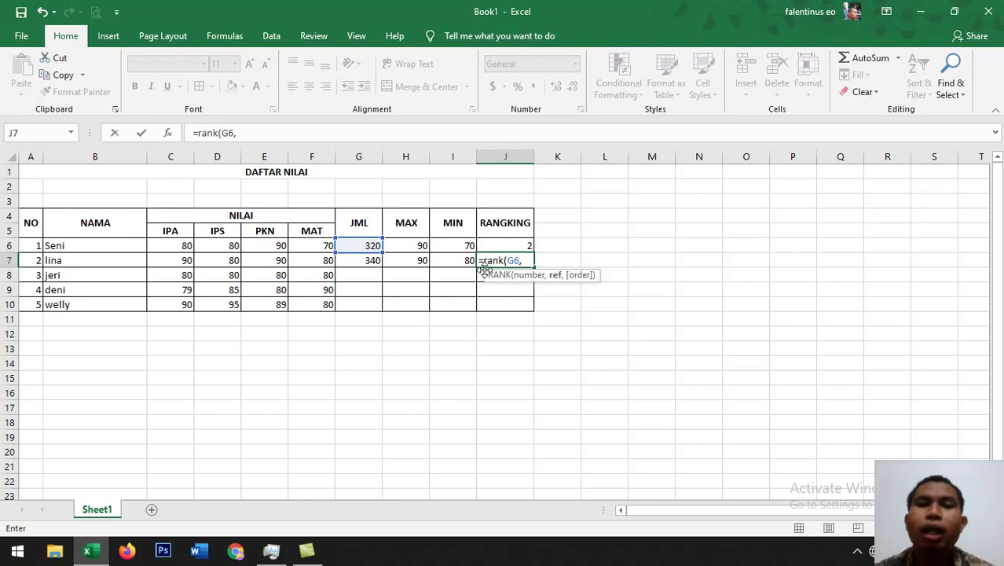
drag(370, 245, 370, 298)
key(F4)
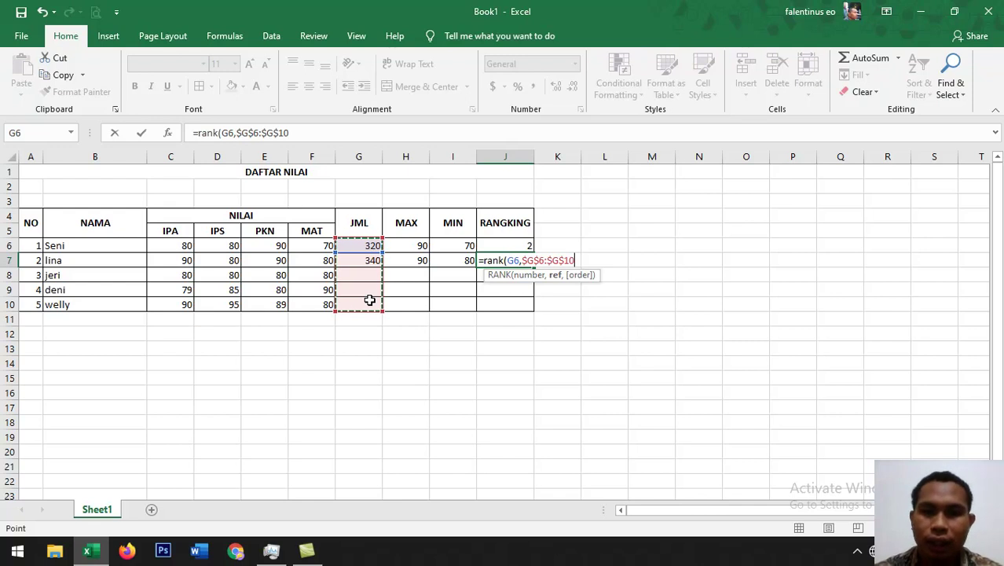
text(,)
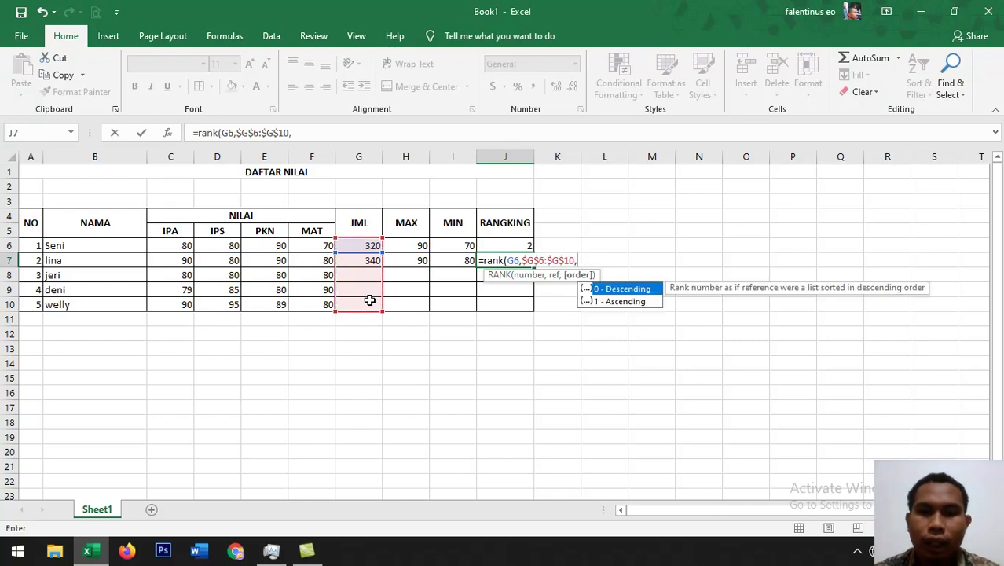
text(0)
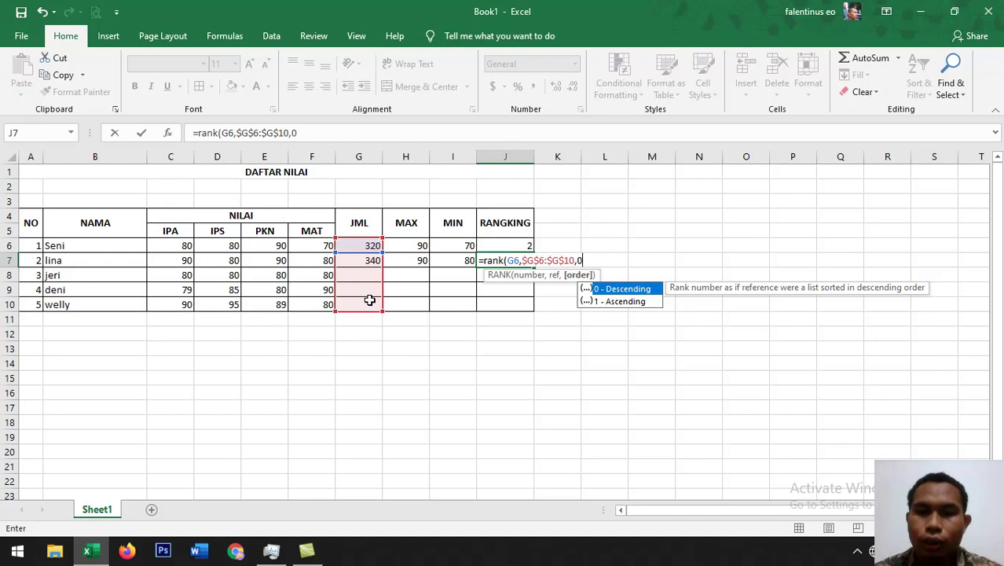
text())
key(Return)
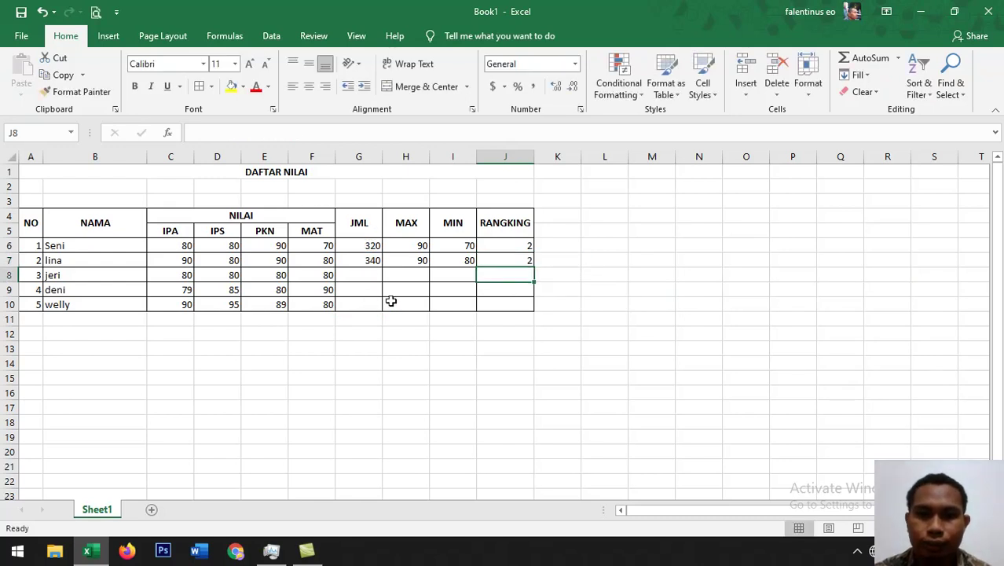
Correct the second student's RANGKING formula in J7 to =RANK(G7,$G$6:$G$10,0)
click(517, 260)
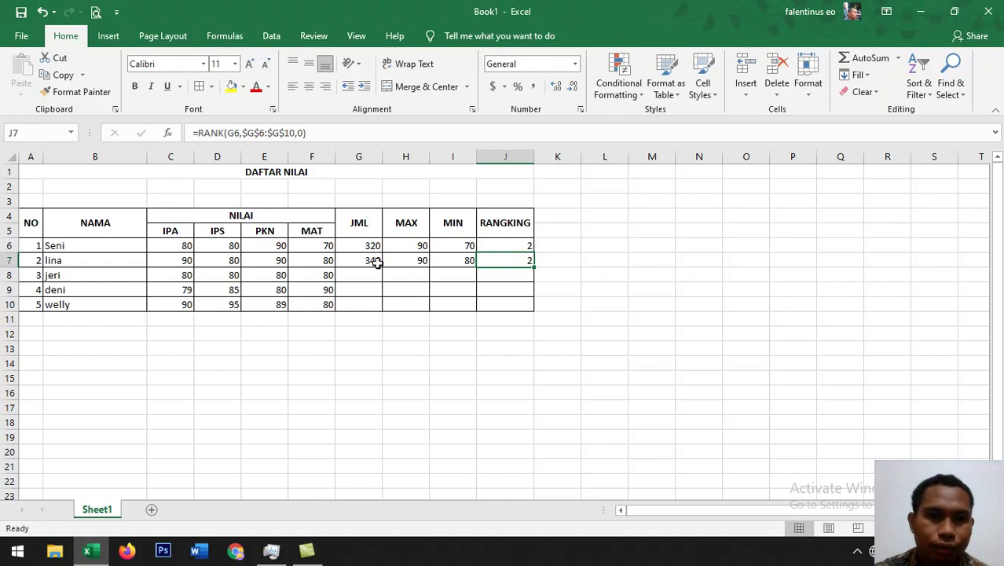
double_click(525, 263)
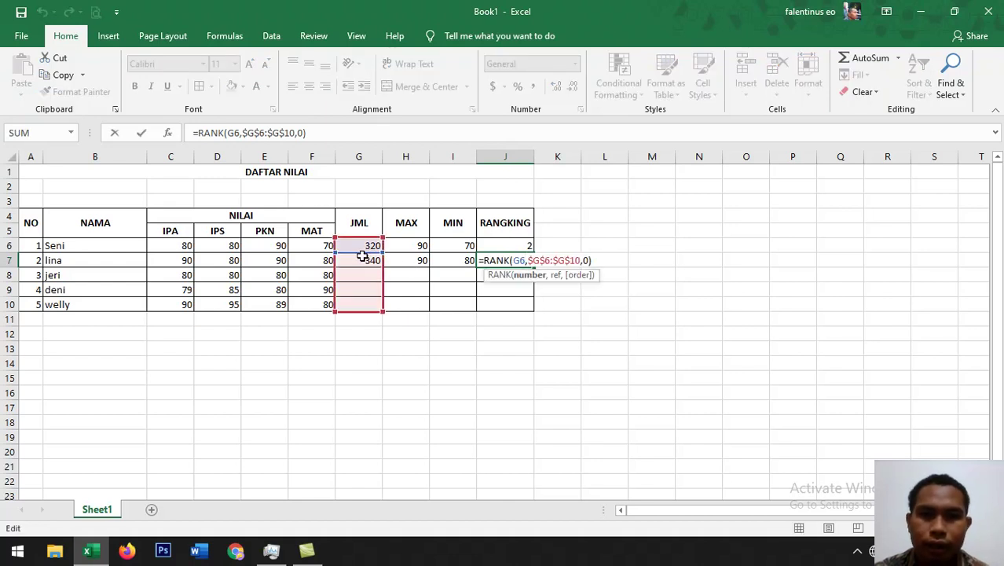
click(587, 260)
key(BackSpace)
key(BackSpace)
key(BackSpace)
key(BackSpace)
key(BackSpace)
key(BackSpace)
key(BackSpace)
key(BackSpace)
key(BackSpace)
key(BackSpace)
key(BackSpace)
key(BackSpace)
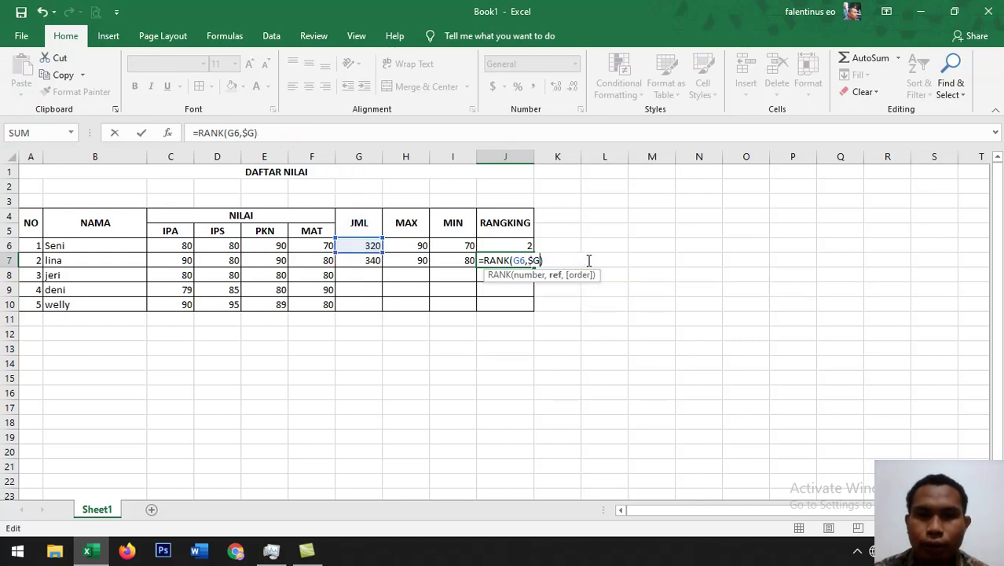
click(370, 260)
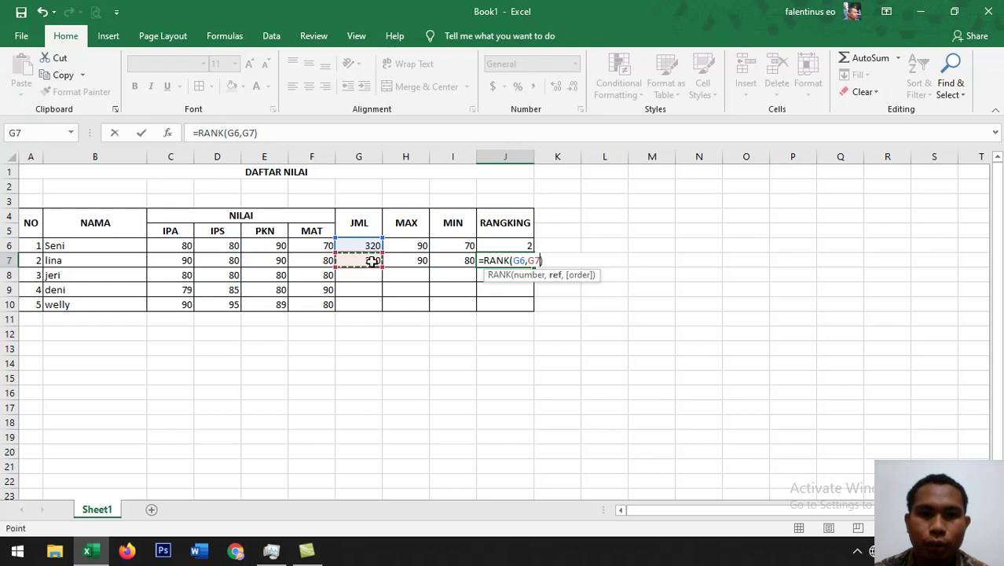
key(BackSpace)
key(BackSpace)
key(BackSpace)
key(BackSpace)
key(BackSpace)
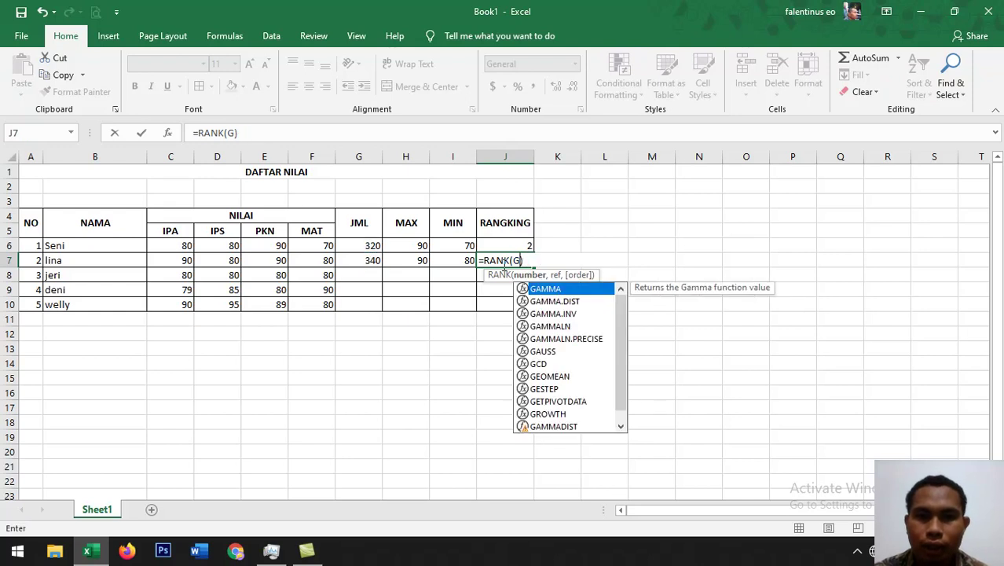
click(366, 261)
text(,)
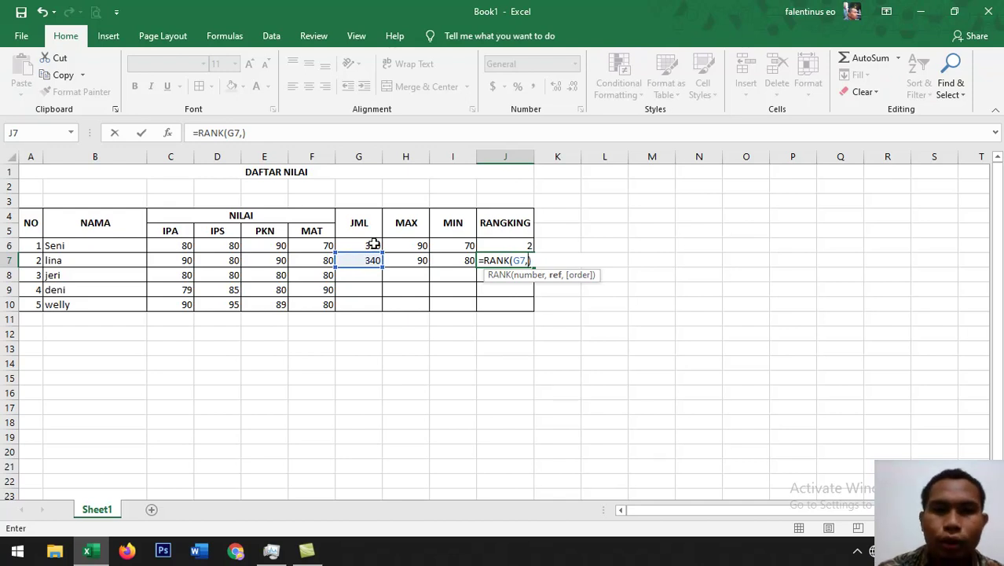
drag(373, 245, 377, 306)
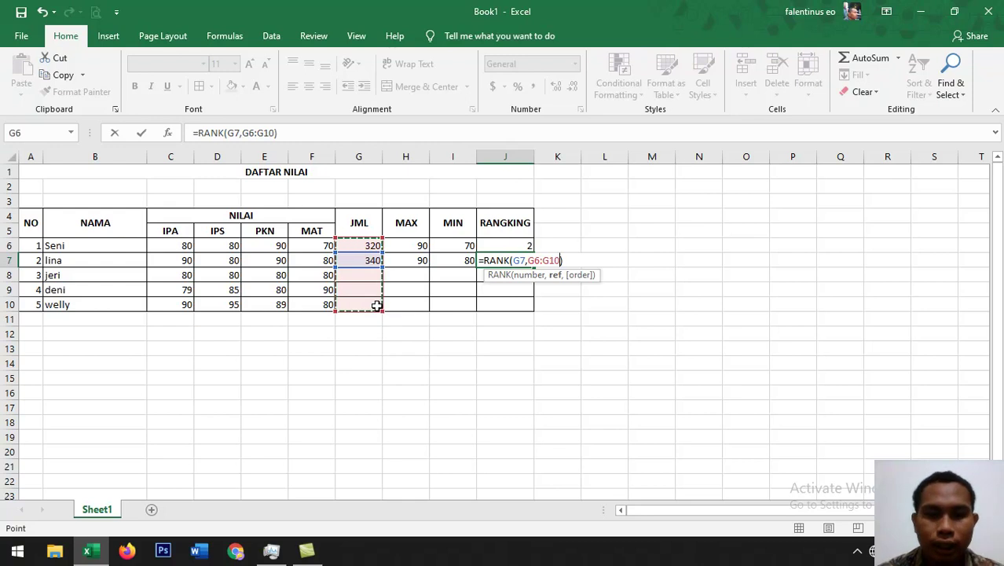
key(F4)
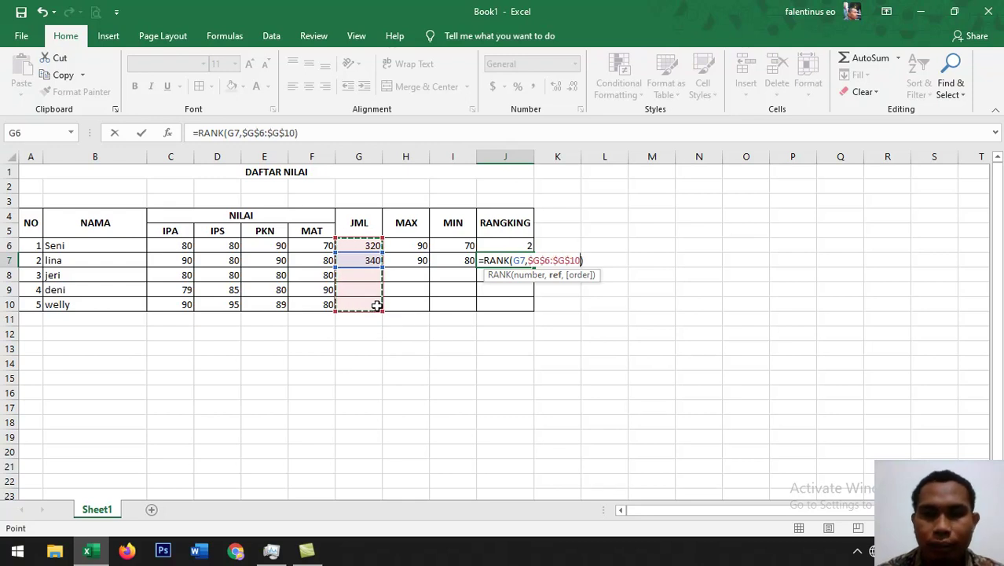
text(,)
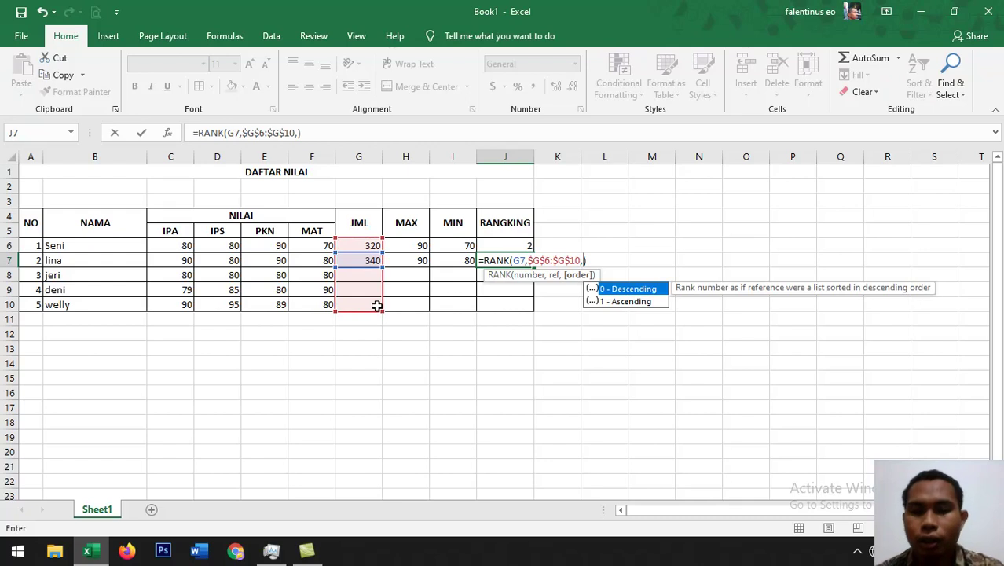
text(0))
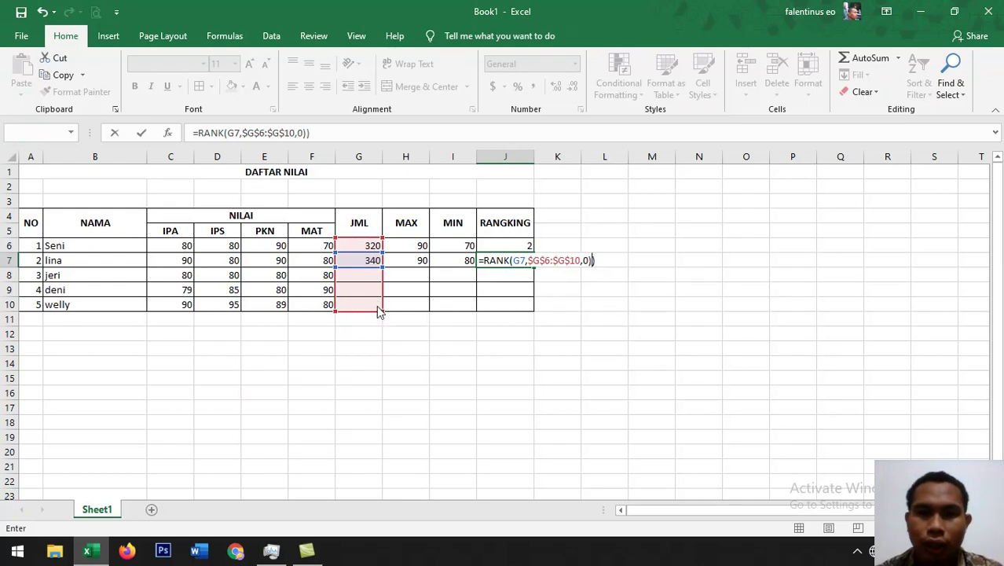
key(Return)
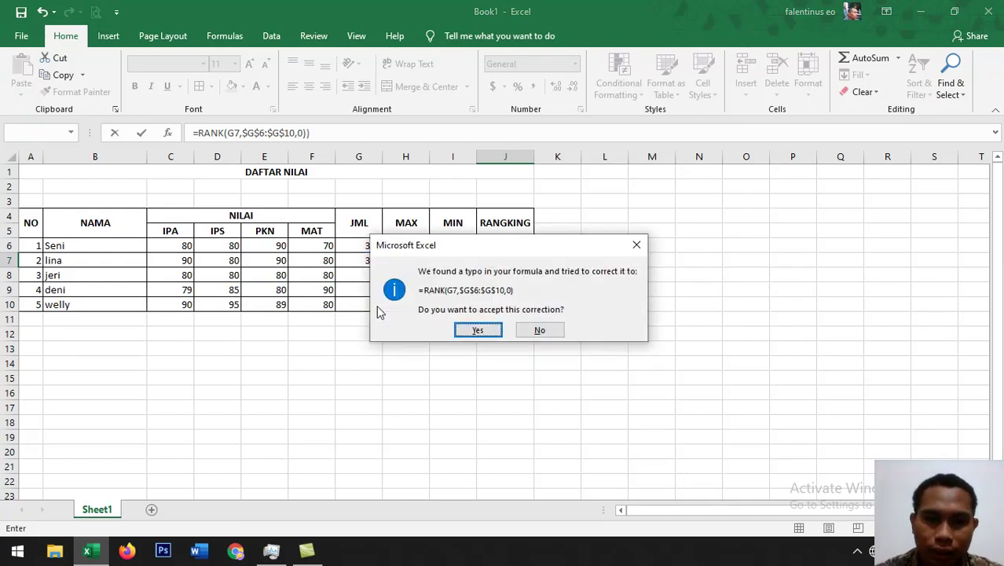
key(Return)
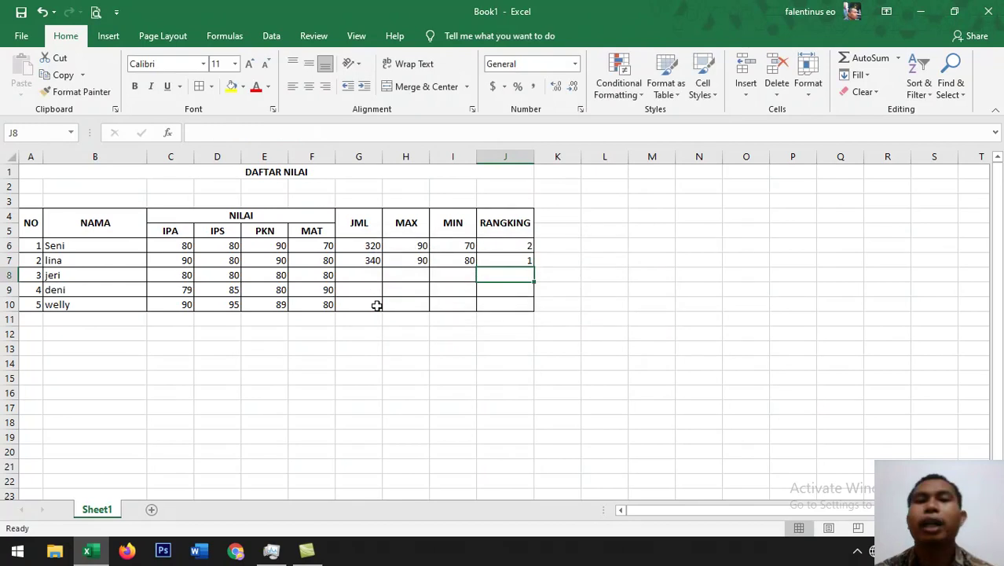
click(501, 260)
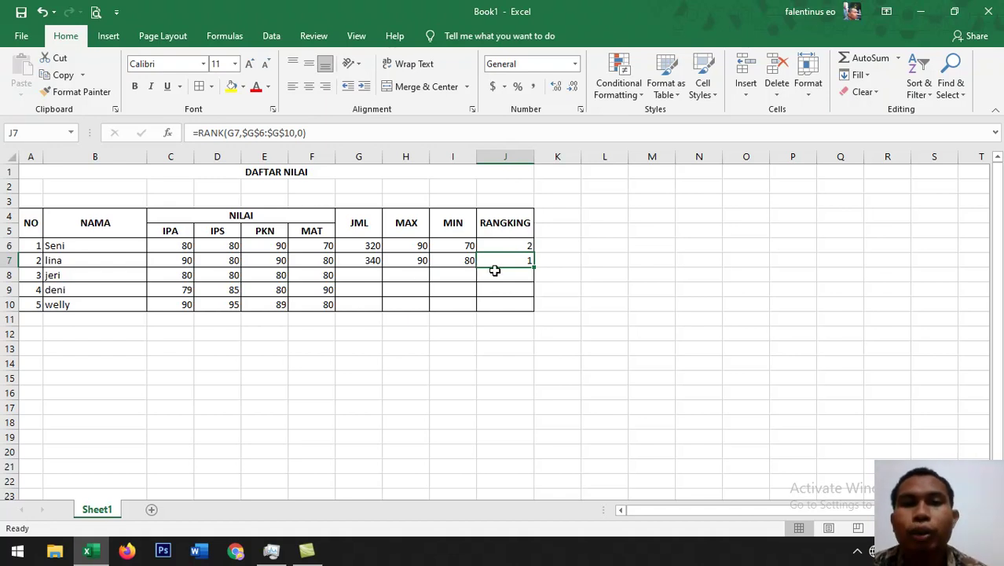
click(373, 262)
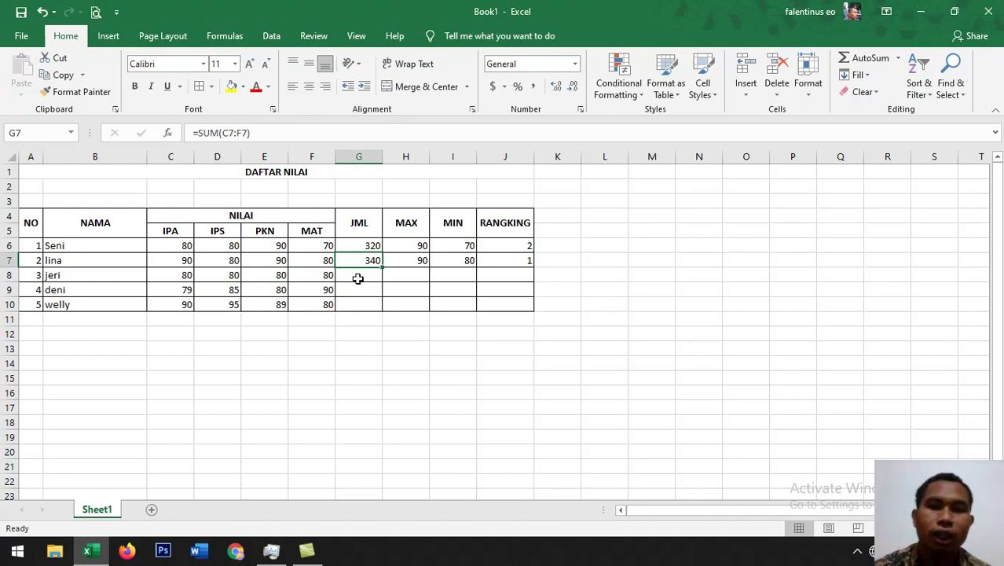
Total the third student's four scores in the JML cell G8 with =SUM(C8:F8)
click(358, 278)
text(=)
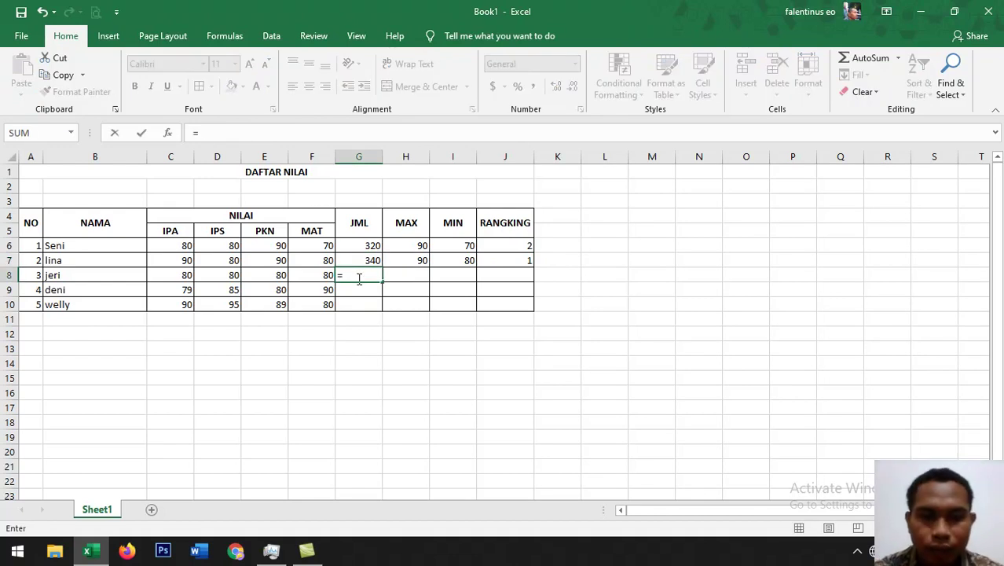
text(sum()
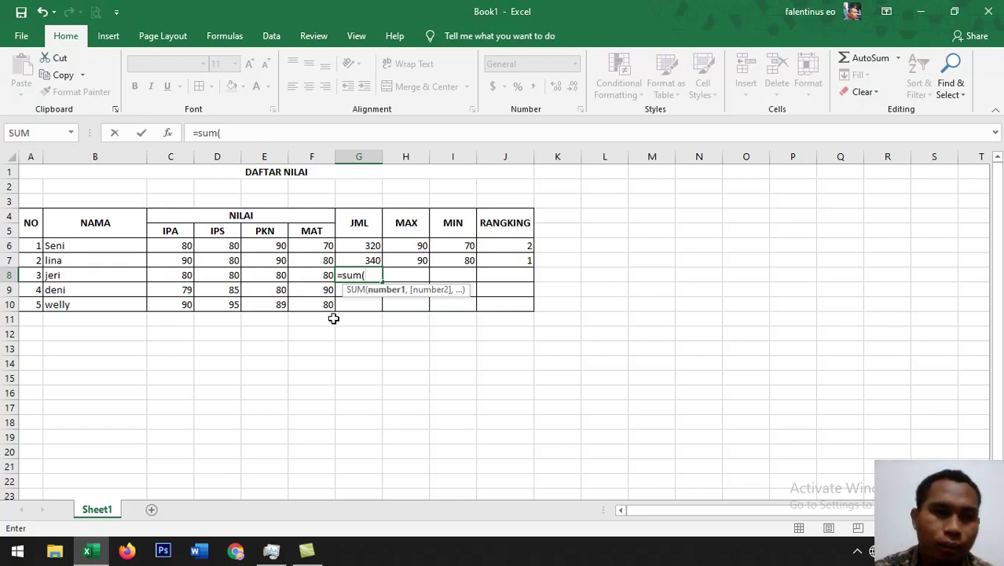
drag(167, 276, 306, 277)
key(Return)
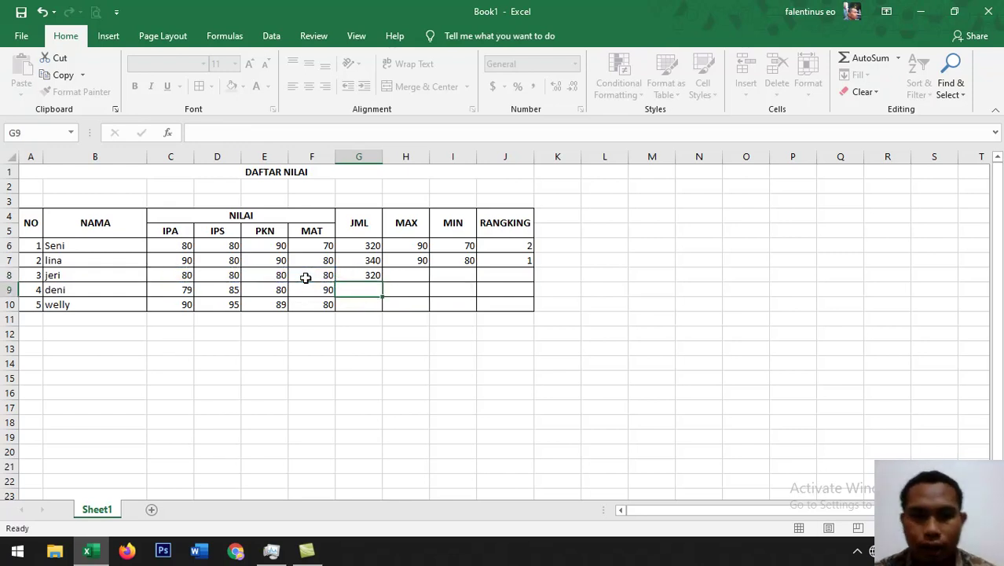
Get the third student's highest score in the MAX cell H8 with =MAX(C8:F8)
click(409, 274)
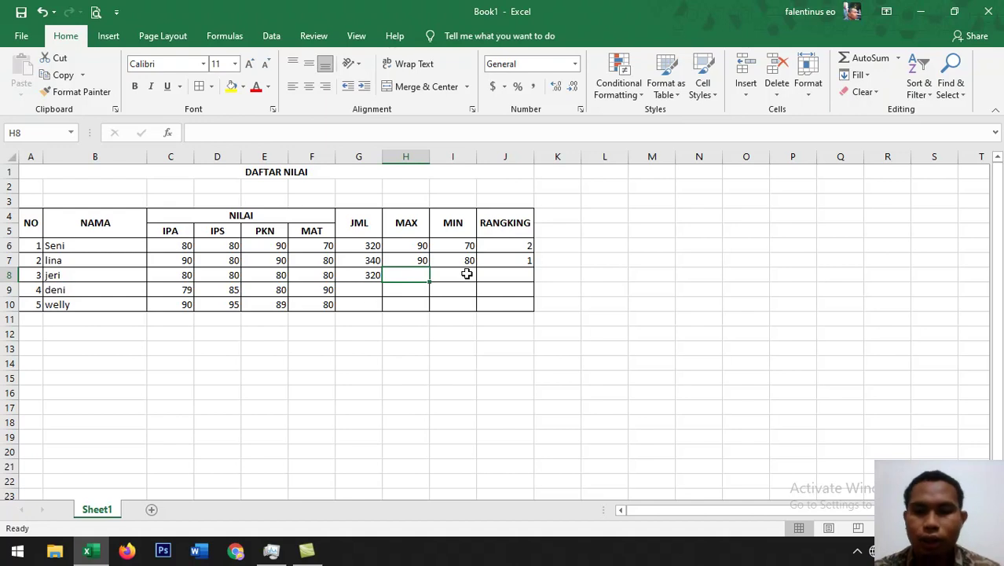
text(=su)
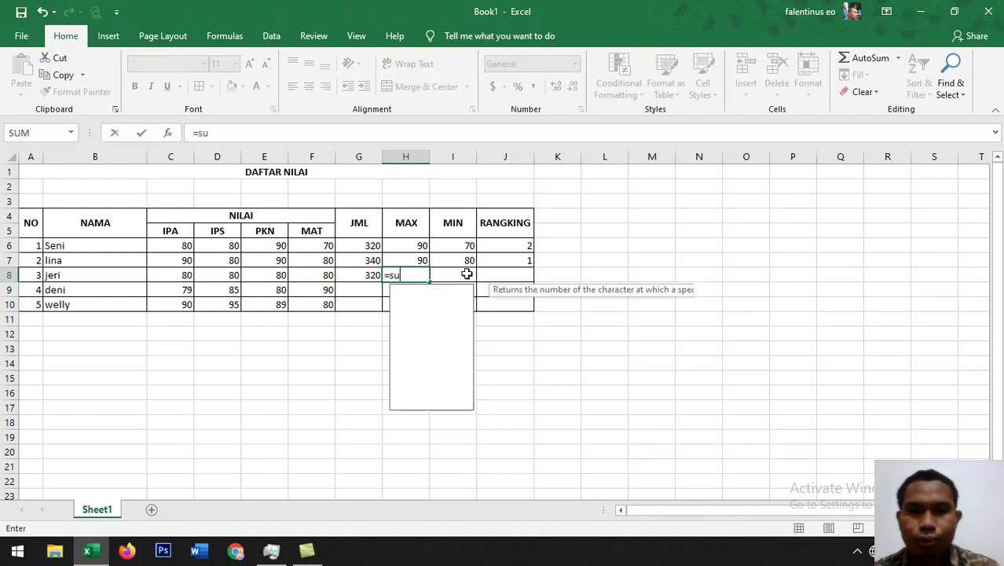
text(m()
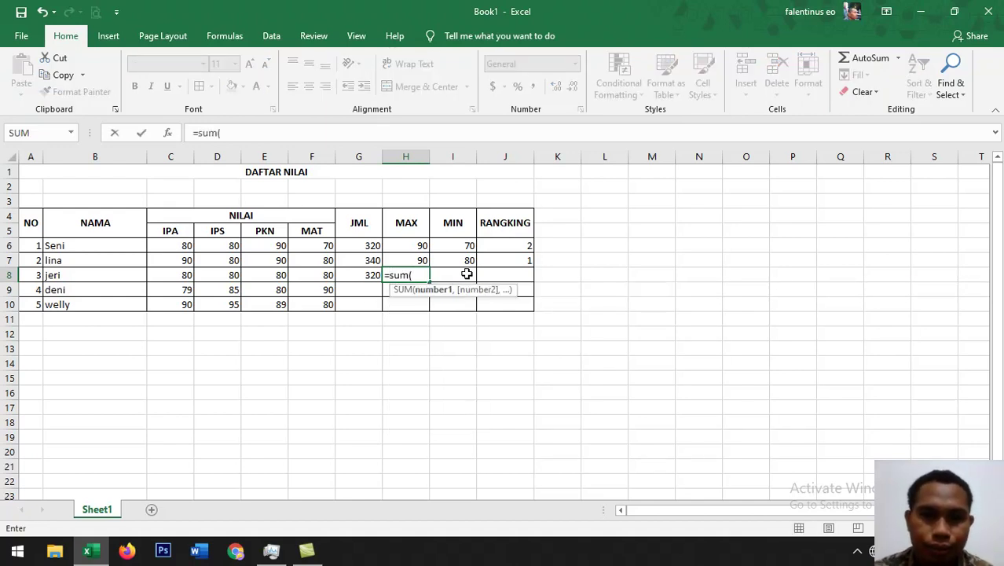
key(BackSpace)
key(BackSpace)
key(BackSpace)
key(BackSpace)
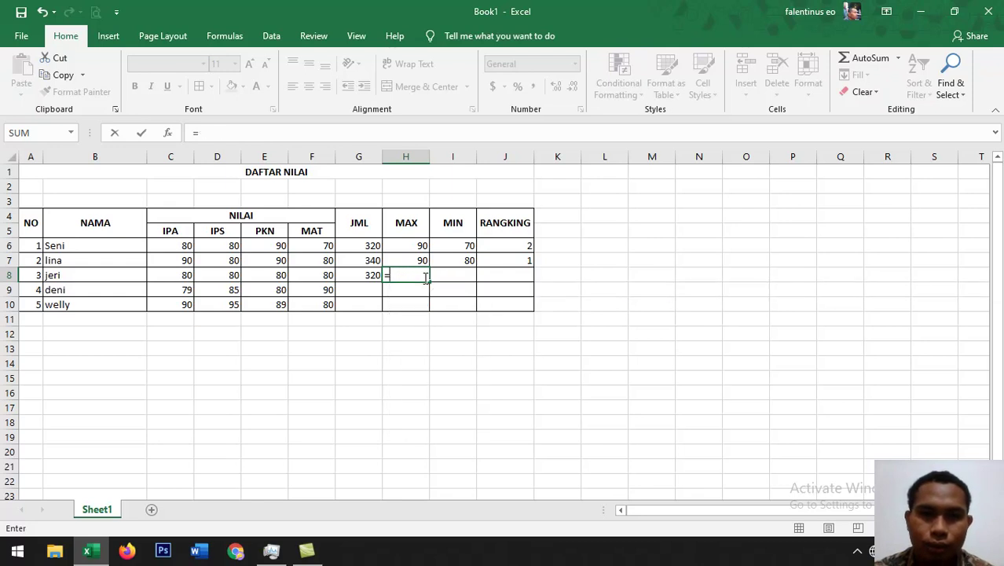
text(max()
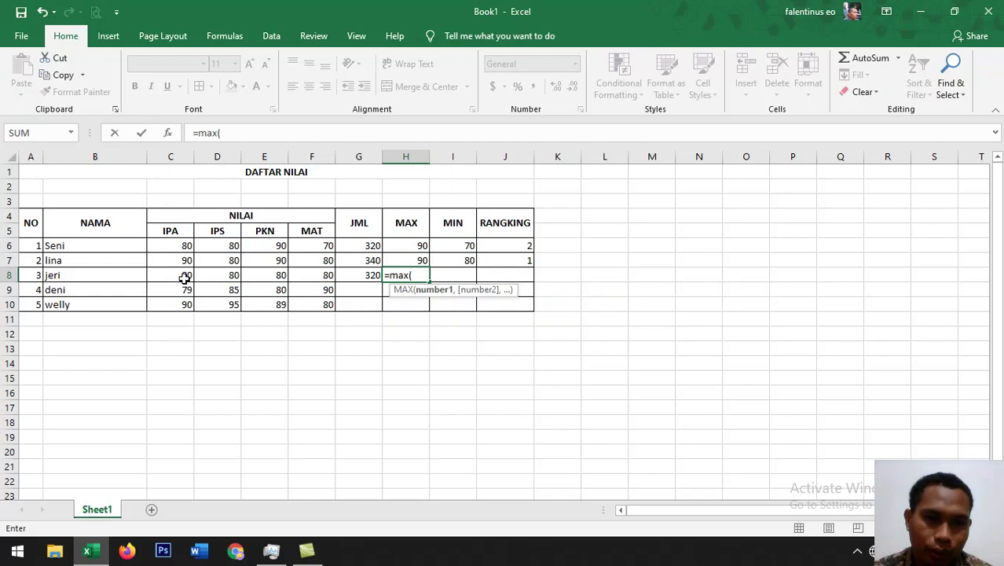
drag(186, 275, 304, 275)
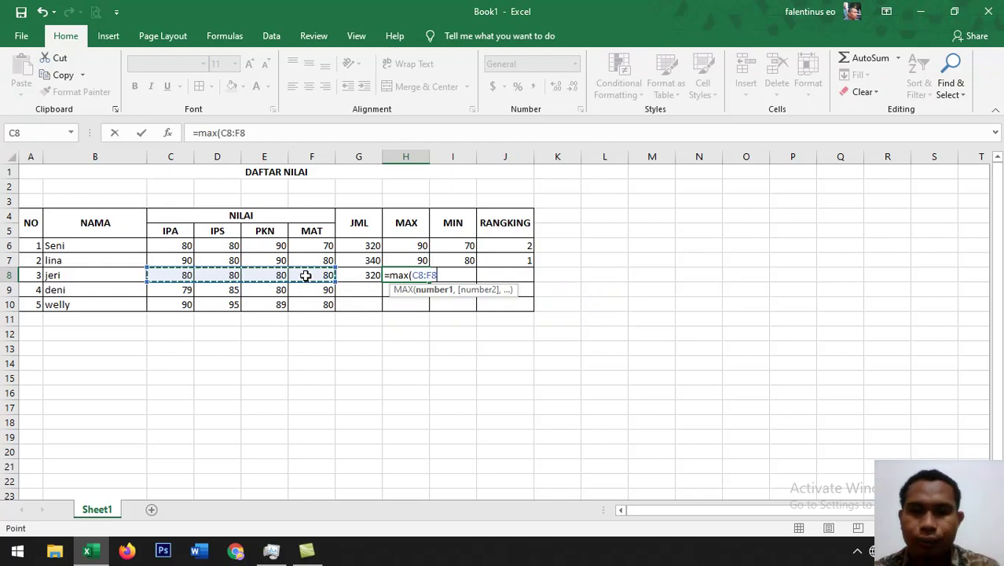
text())
key(Return)
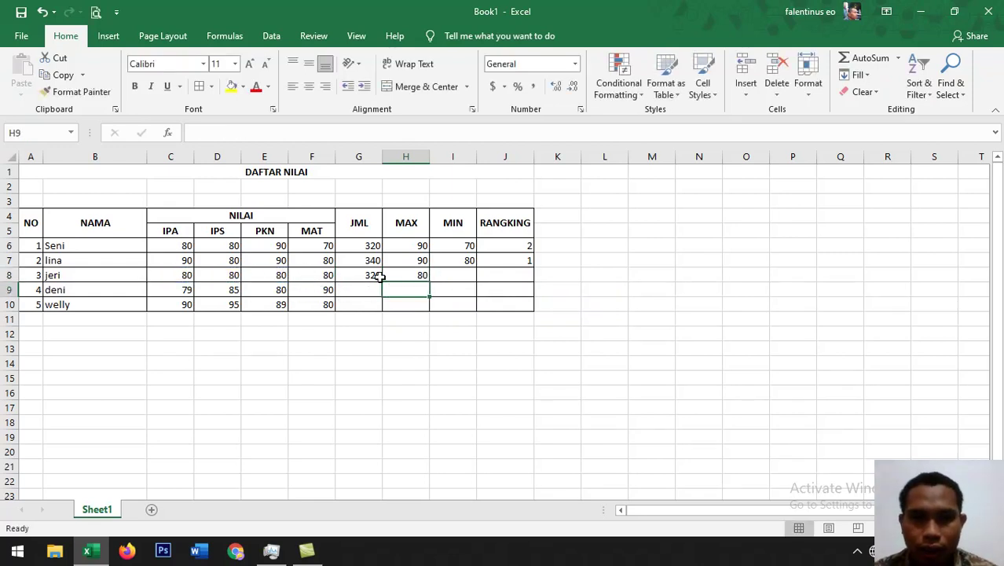
Get the third student's lowest score in the MIN cell I8 with =MIN(C8:F8), then select the RANGKING cell J8
click(456, 276)
text(=)
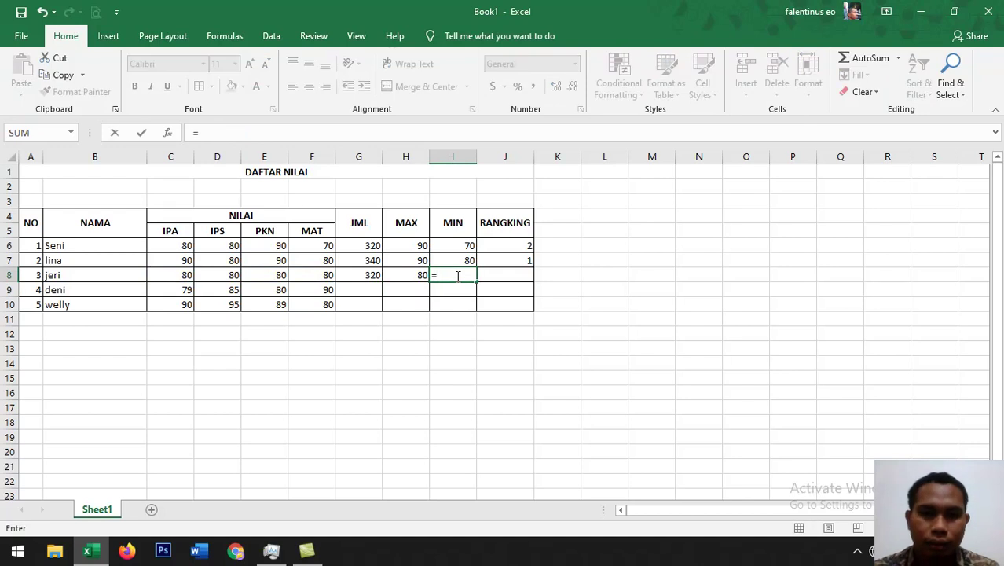
text(min()
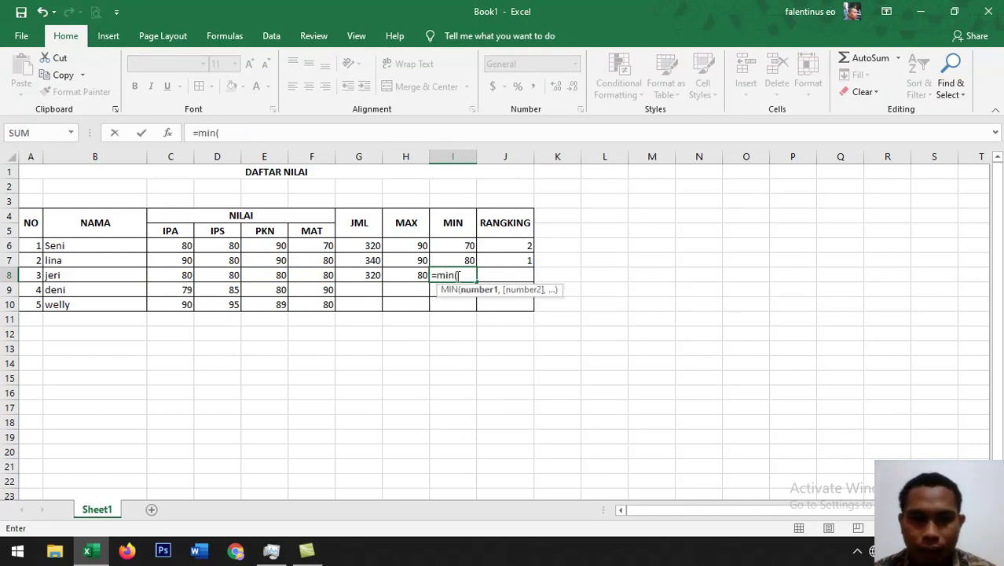
drag(190, 273, 323, 273)
text())
key(Return)
key(Up)
key(Right)
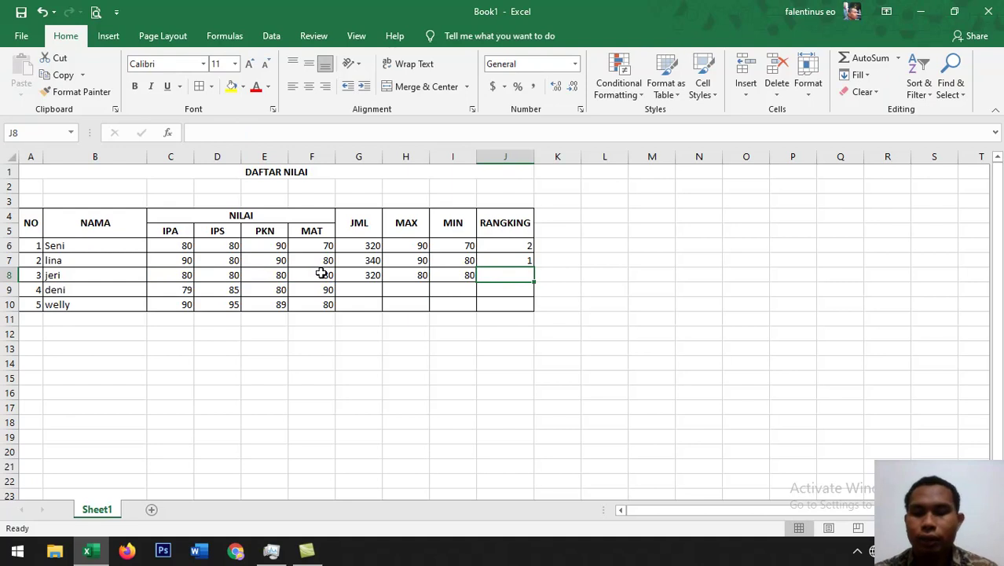
Rank the third student's total in the RANGKING cell J8 with =RANK(G8,$G$6:$G$10,0)
text(=)
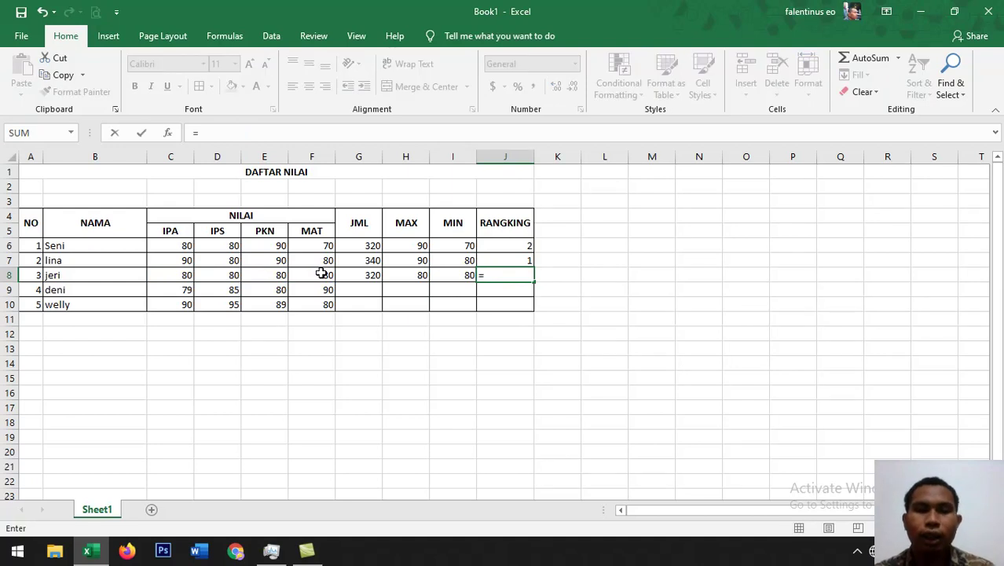
text(rank)
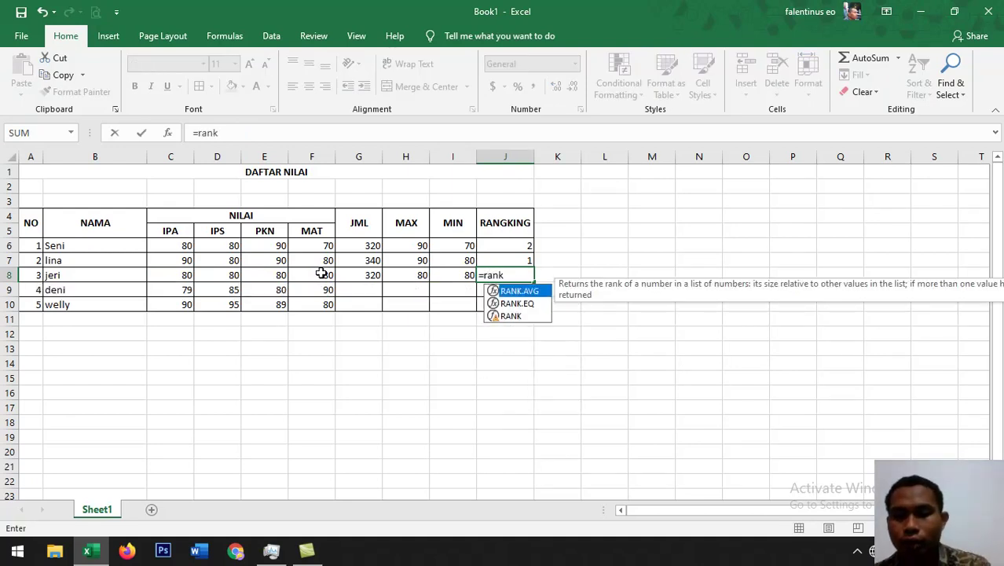
text(()
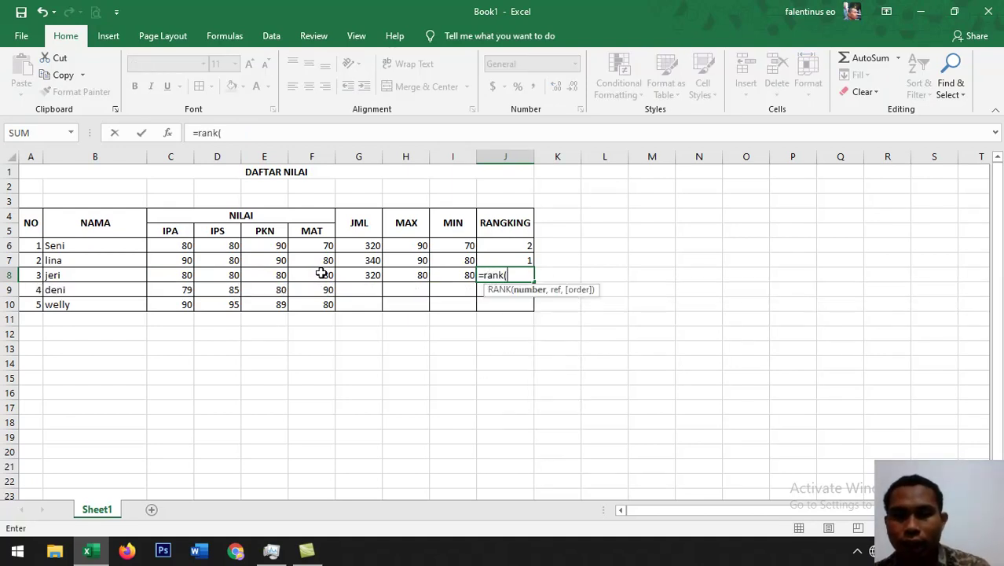
click(367, 275)
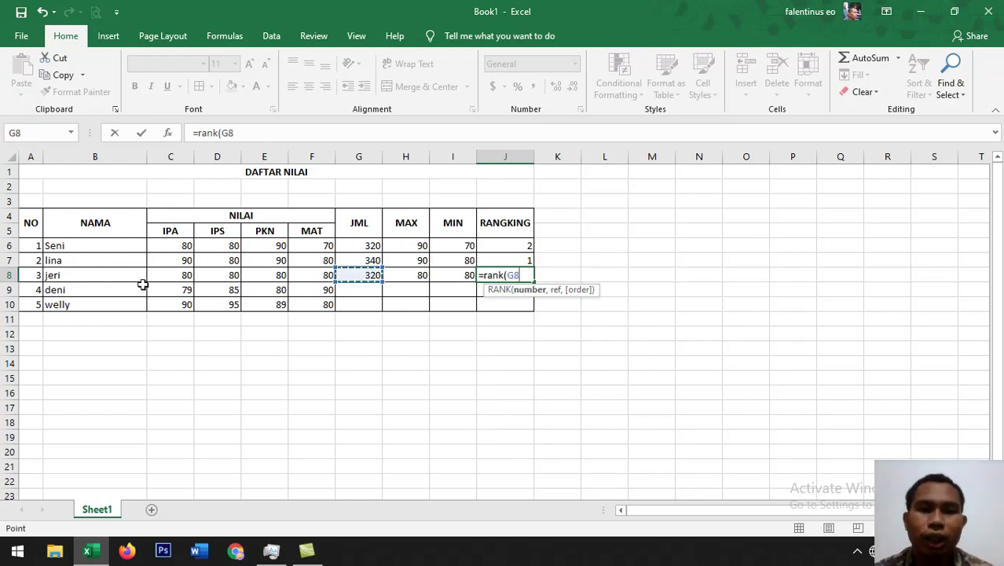
text(,)
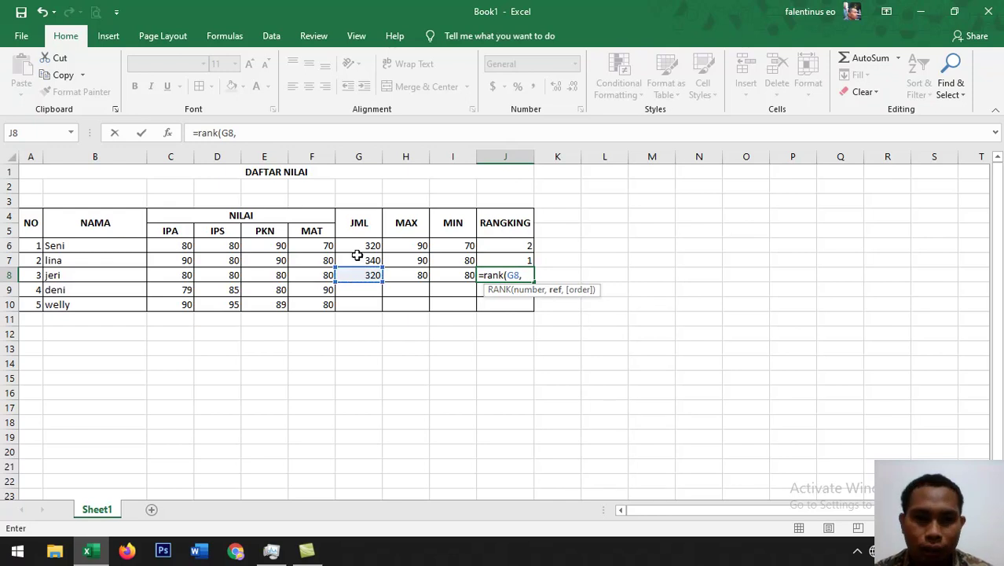
click(361, 250)
drag(363, 254, 363, 304)
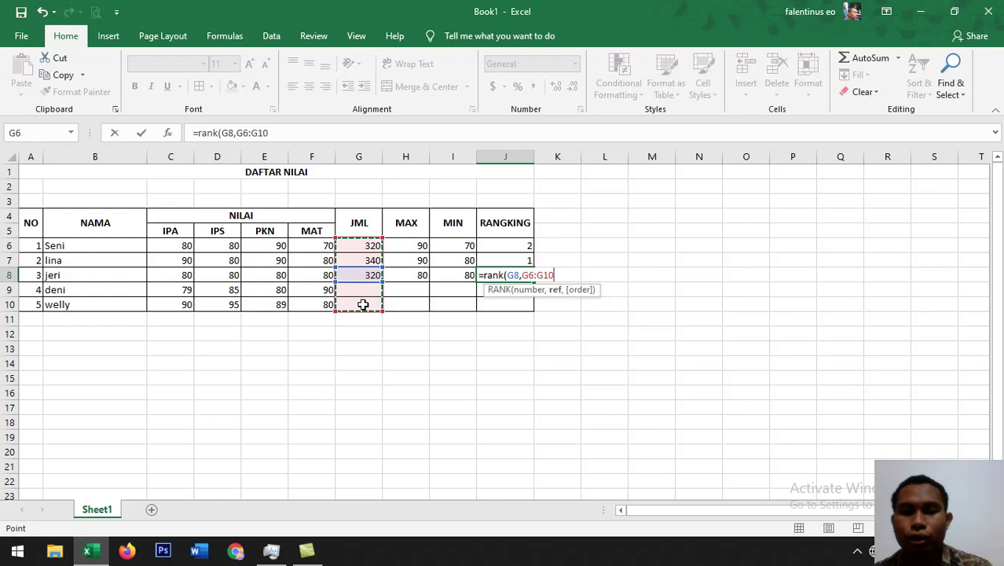
key(F4)
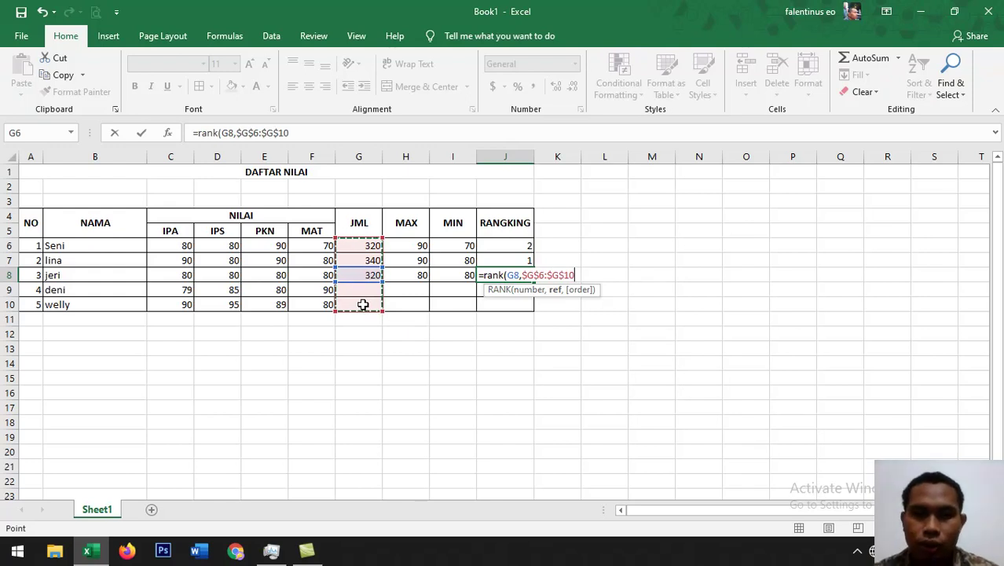
text(,0))
key(Return)
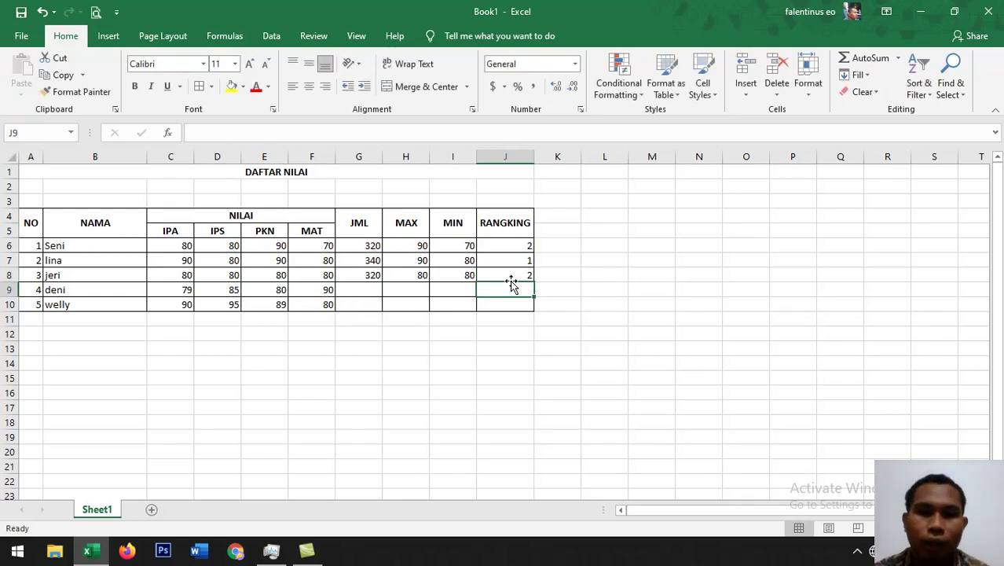
Change the third student's PKN score in cell E8 to 90
click(266, 275)
double_click(268, 275)
key(Return)
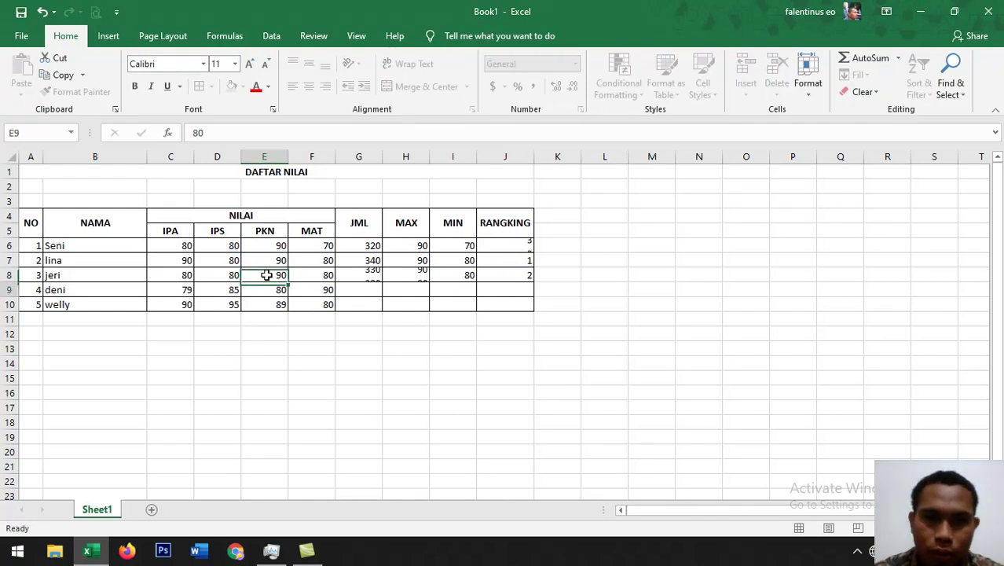